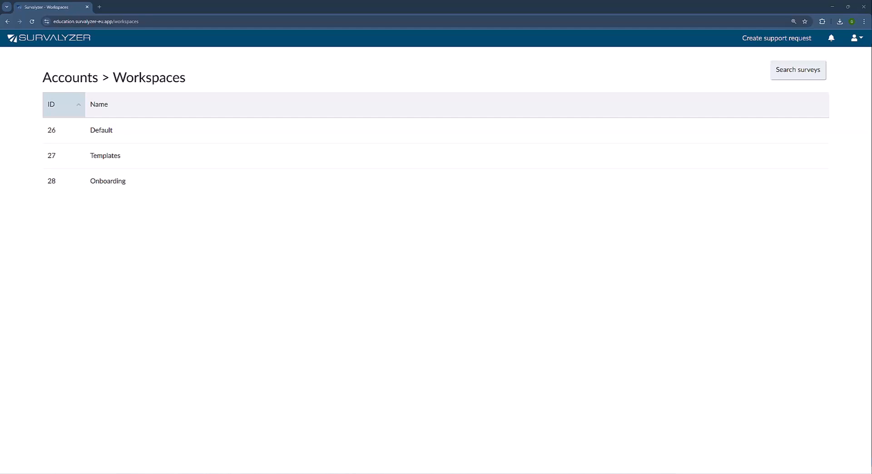
Open workspace 28 Onboarding from the Workspaces list to see its surveys.
left_click(289, 188)
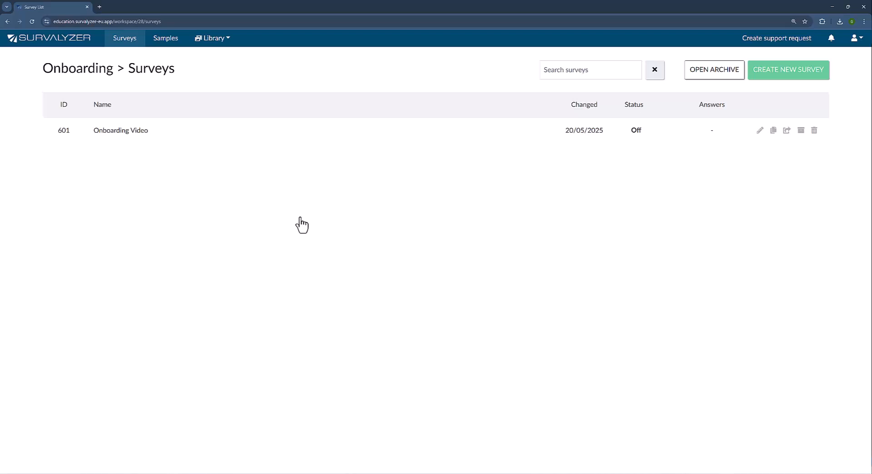
Open the Onboarding Video survey and go to its Distribute page.
left_click(269, 133)
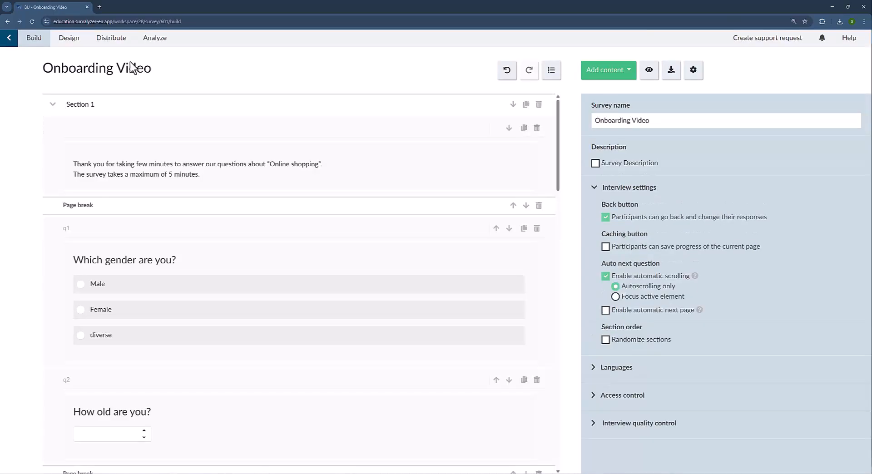
left_click(113, 45)
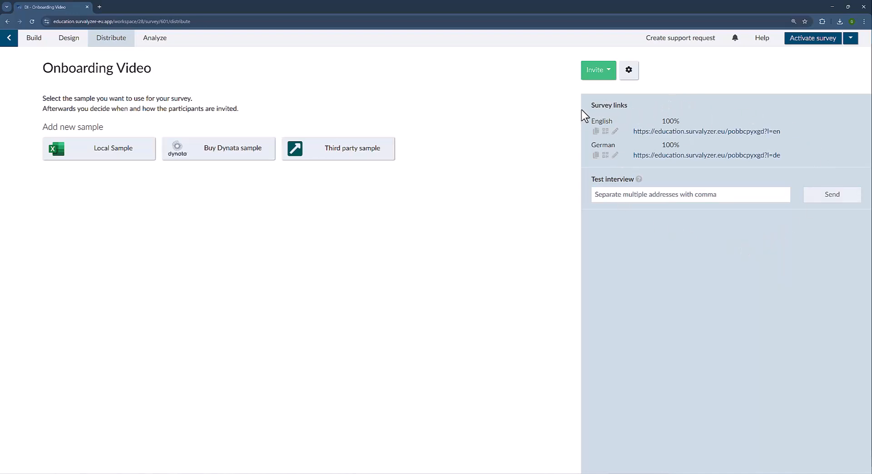
Highlight the Survey links heading, then open the English survey link in a new tab.
left_click_drag(592, 107, 636, 108)
left_click(635, 107)
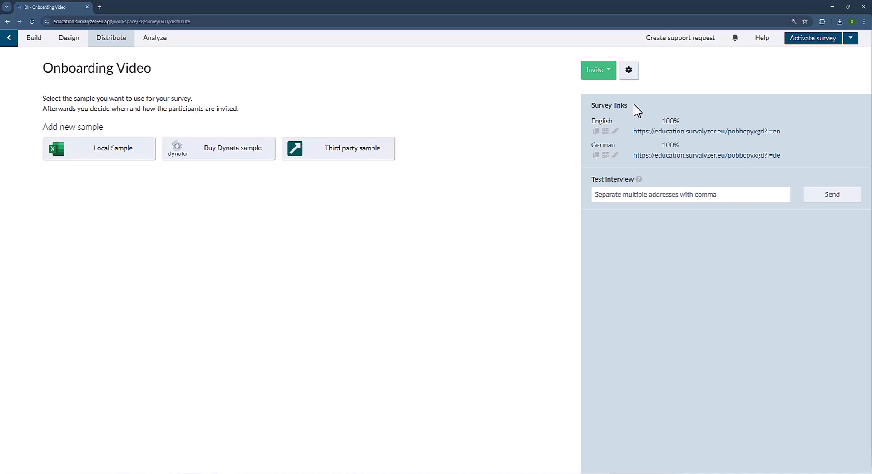
left_click(705, 131)
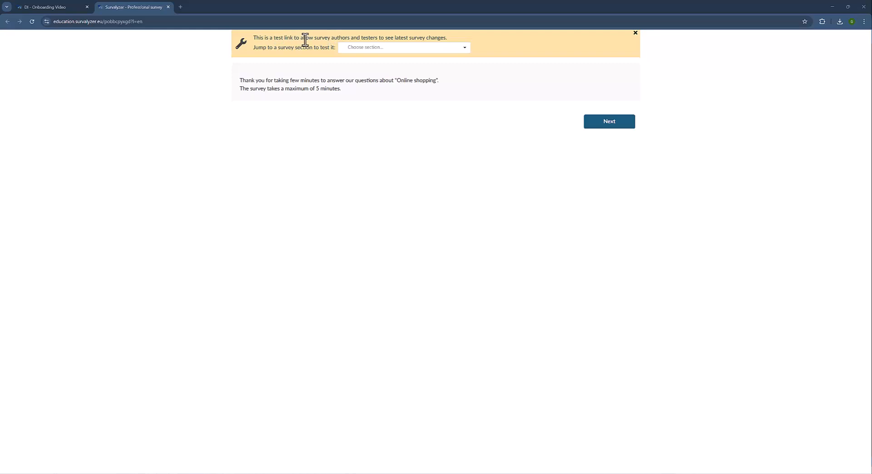
Highlight the yellow banner sentence explaining that this test link shows authors and testers the latest changes.
left_click_drag(253, 38, 467, 39)
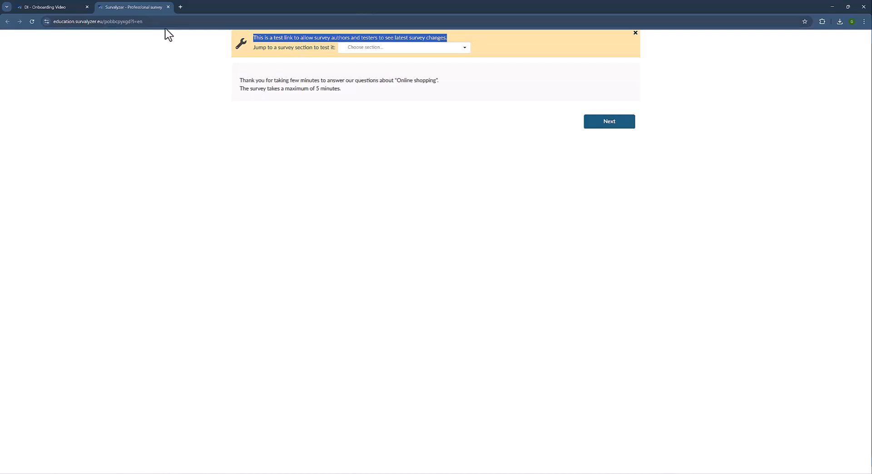
Close the test survey tab to return to the Distribute page, then bring Figma forward.
left_click(168, 7)
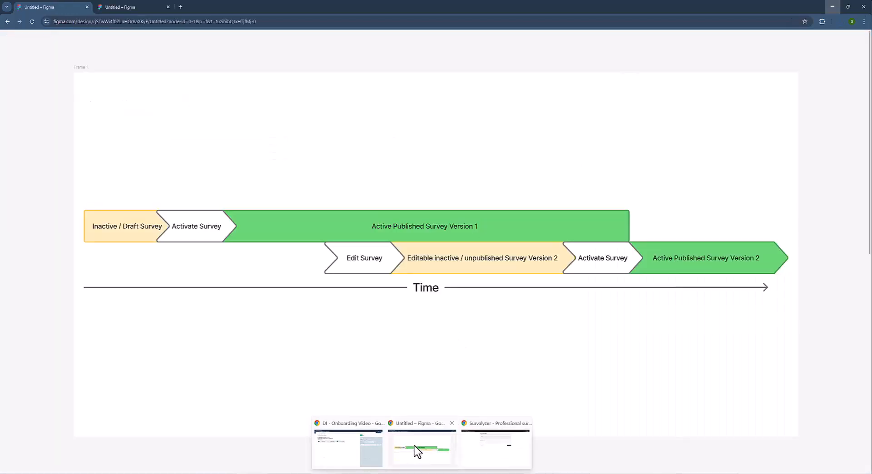
left_click(415, 459)
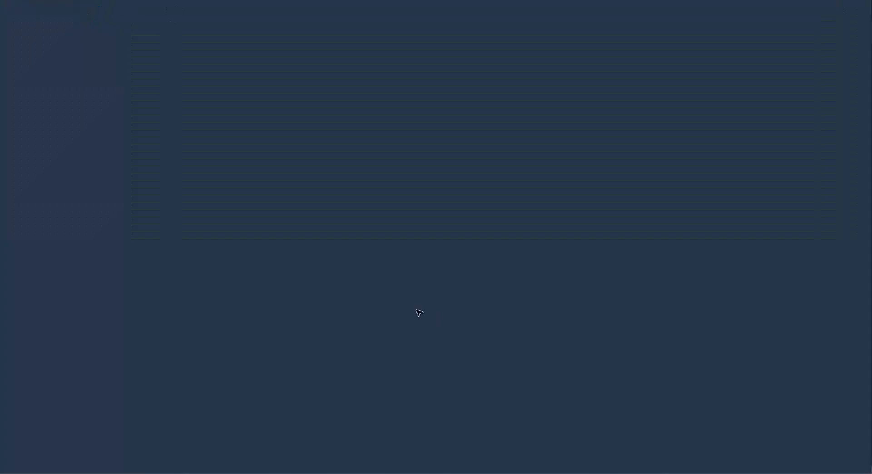
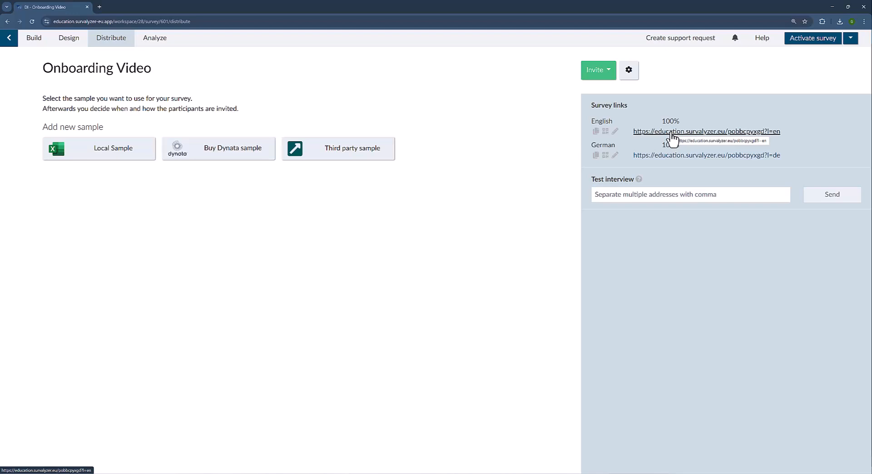
View the English link's QR code, then change its ending to DistributeOnboarding and save.
left_click(605, 132)
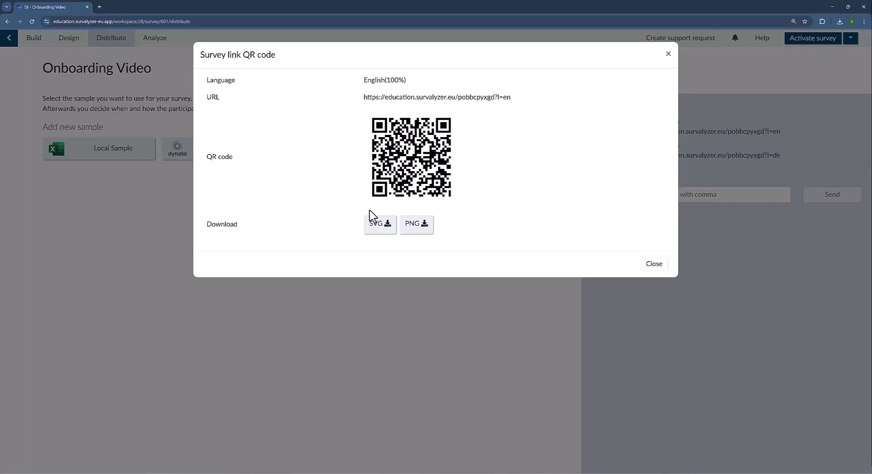
left_click(650, 265)
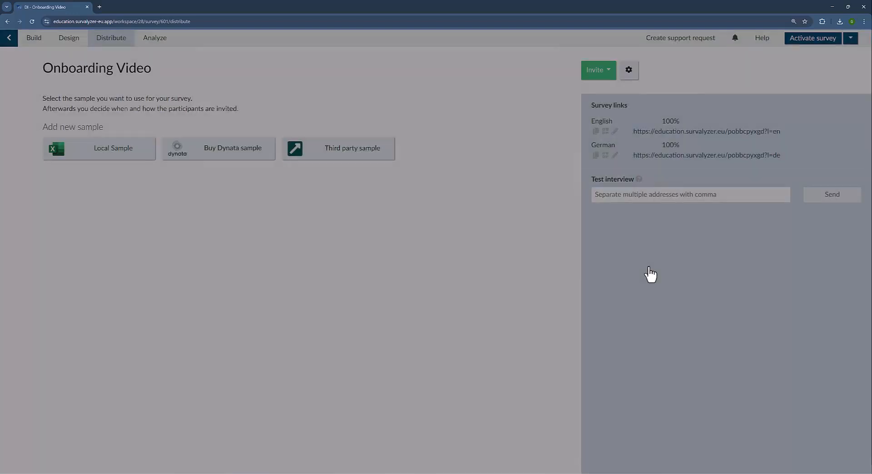
left_click(616, 132)
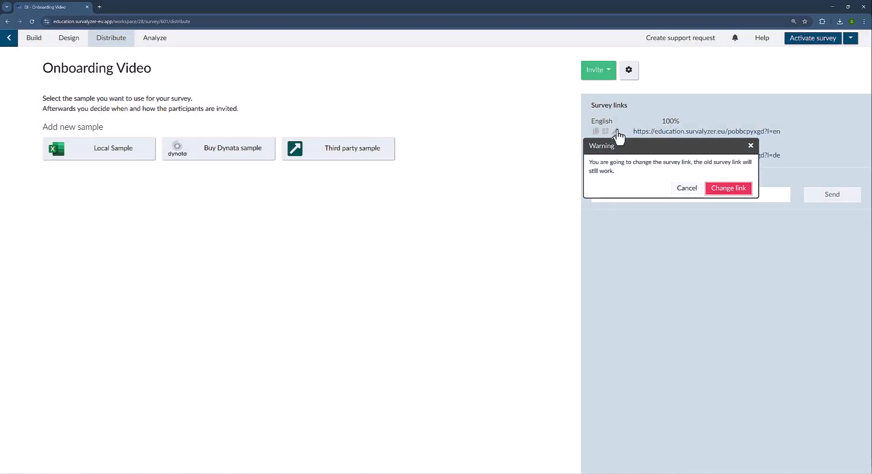
left_click(724, 198)
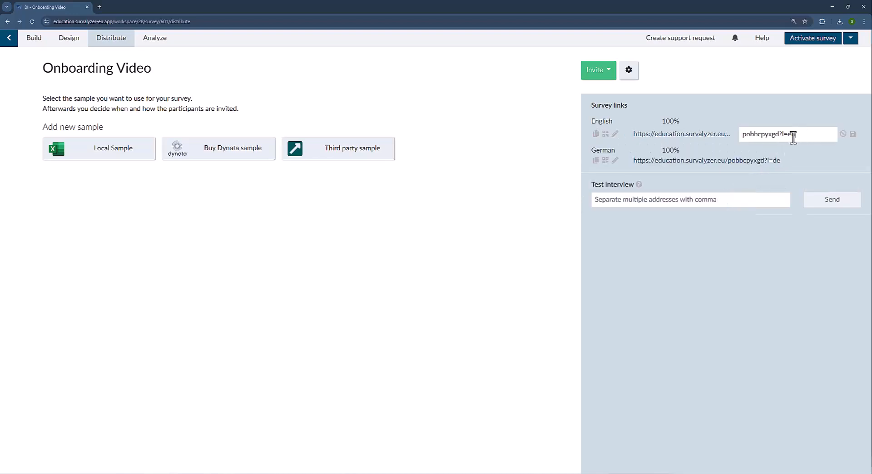
left_click_drag(795, 134, 723, 145)
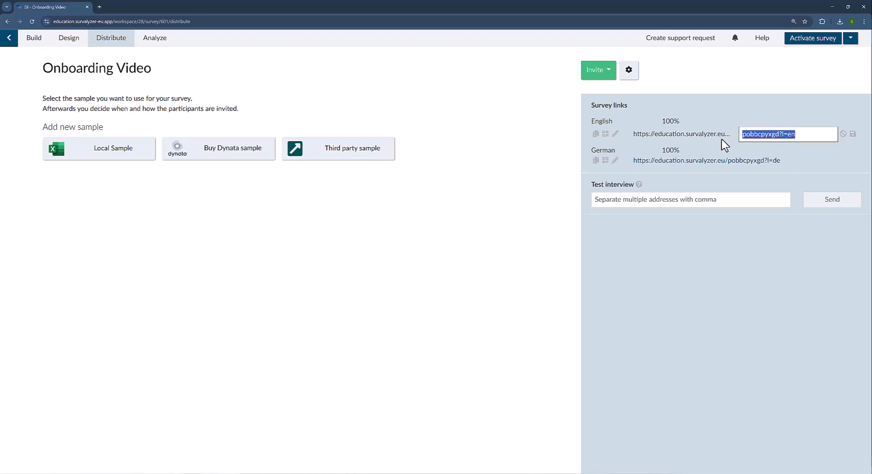
type("D")
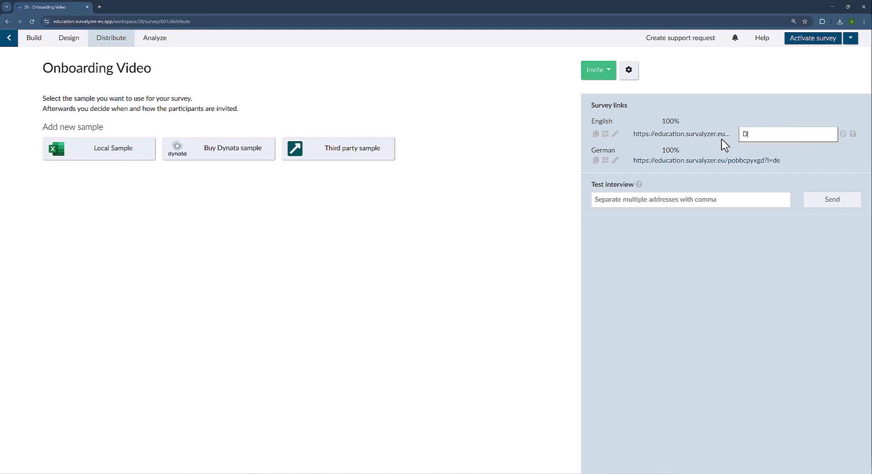
type("istributeOnboarding")
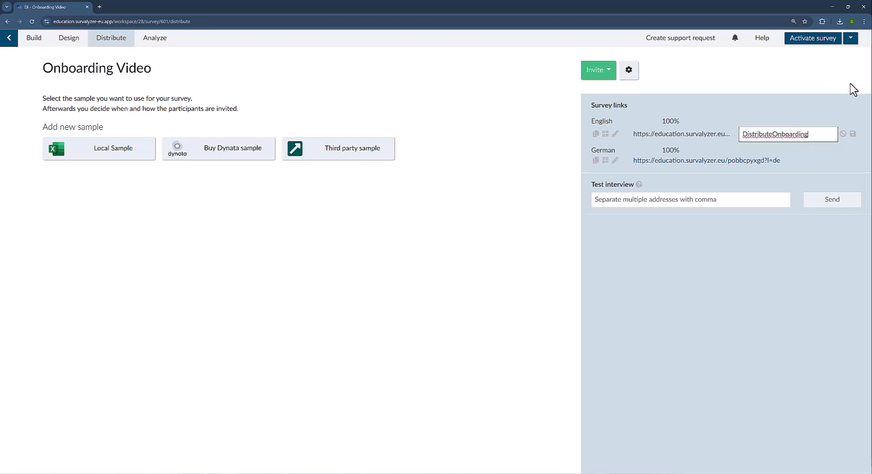
left_click(853, 135)
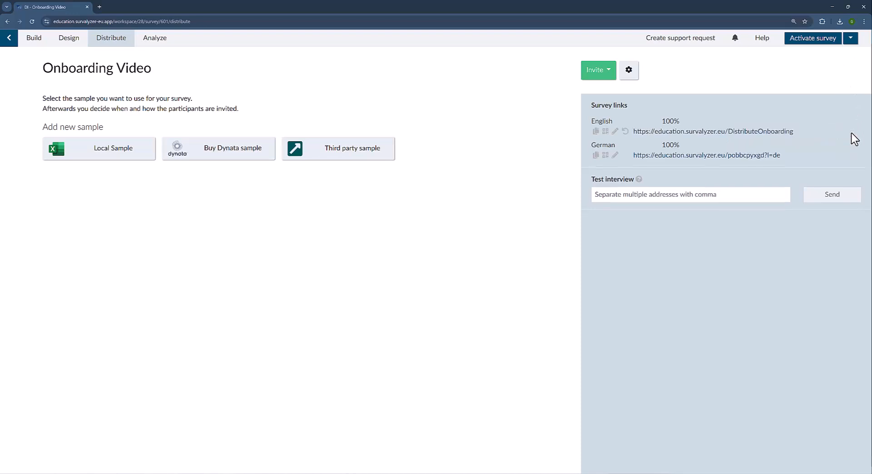
left_click(716, 133)
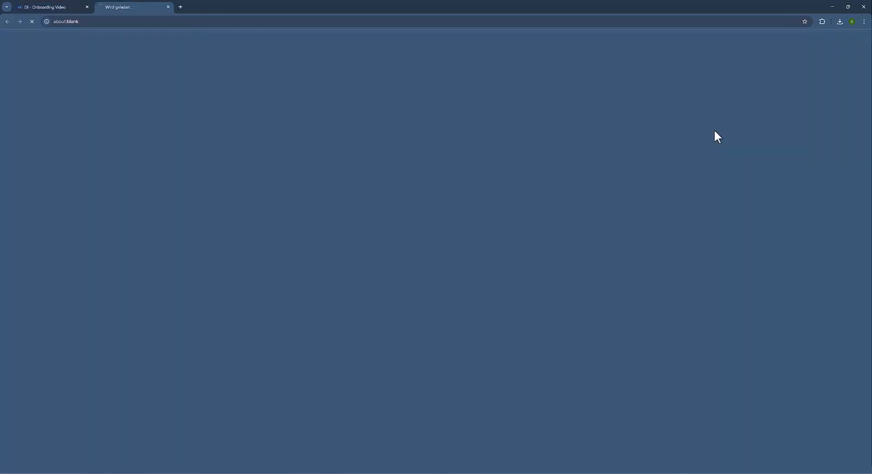
left_click_drag(154, 22, 104, 22)
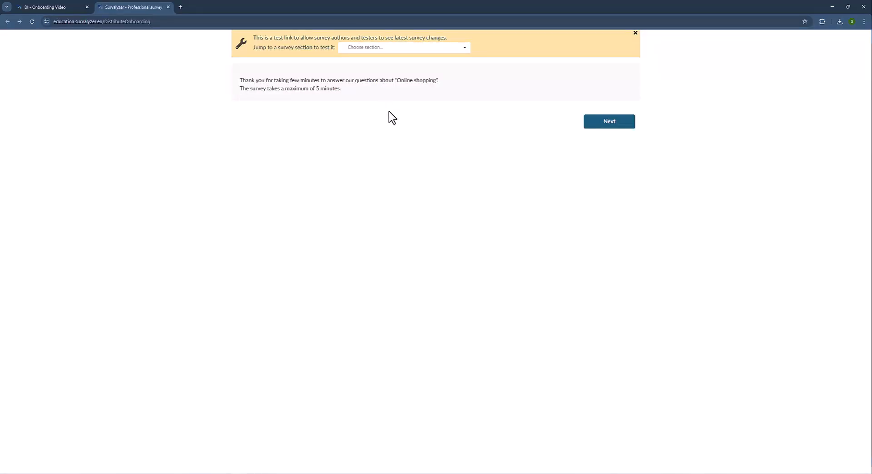
left_click(167, 6)
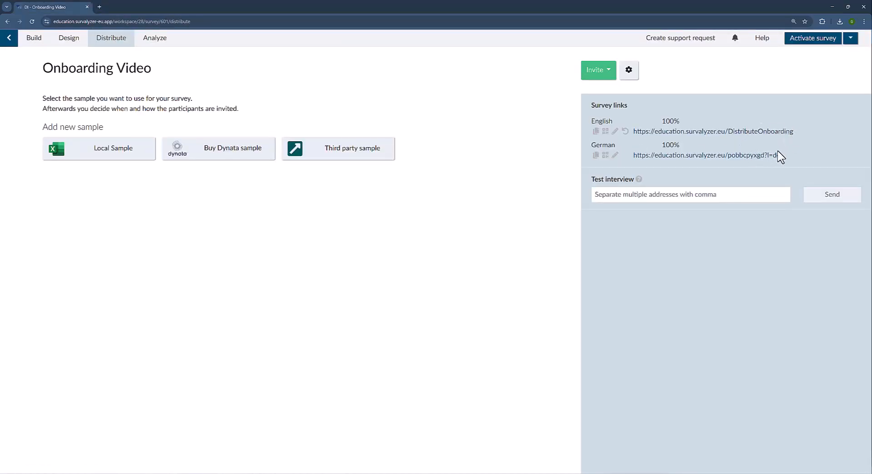
Point out the German link's ending, then delete the English link's custom DistributeOnboarding ending.
left_click_drag(776, 158, 729, 162)
left_click(715, 147)
left_click(625, 133)
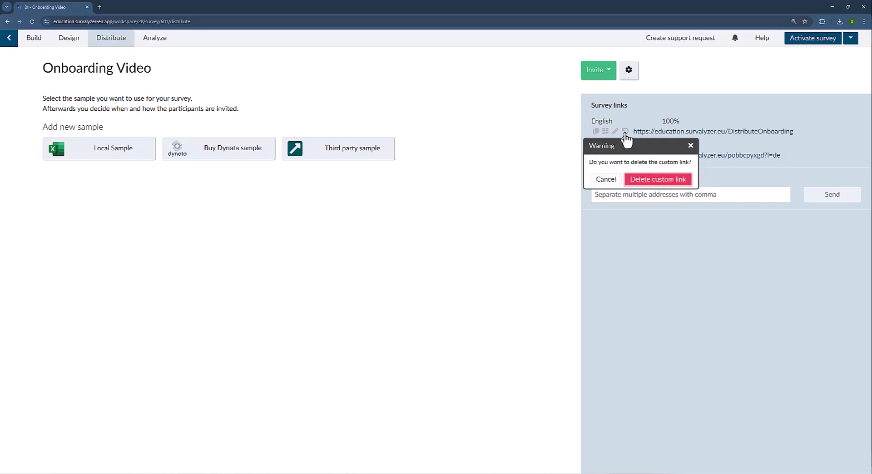
left_click(631, 178)
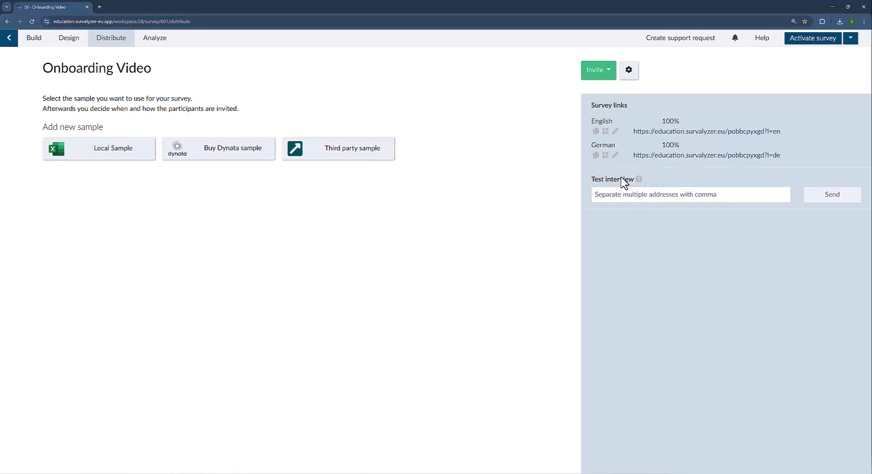
Enter a colleague's e-mail address as the Test interview recipient and send the invitation.
mouse_move(638, 181)
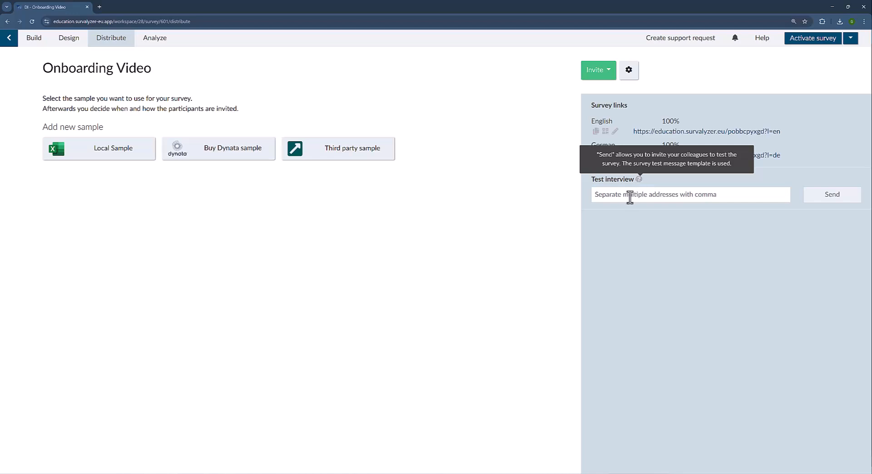
left_click(629, 199)
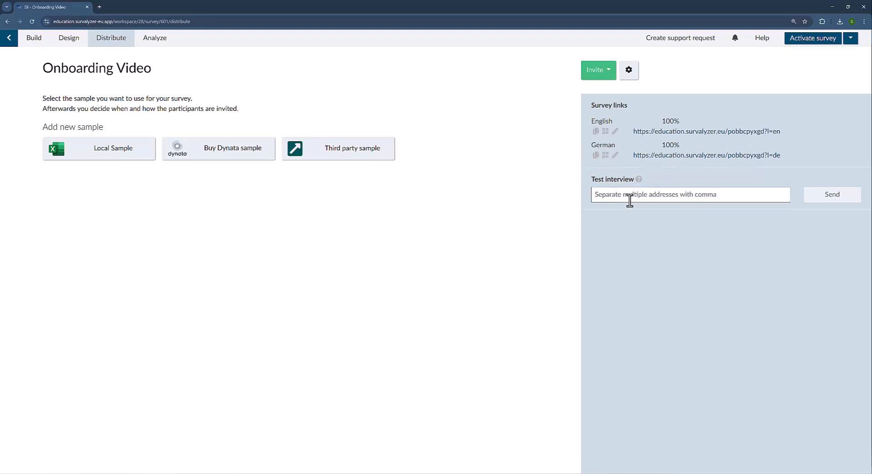
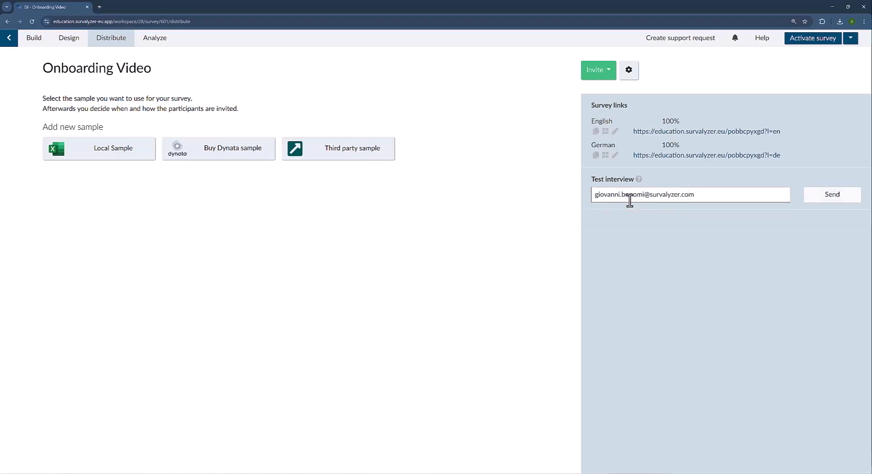
left_click(826, 204)
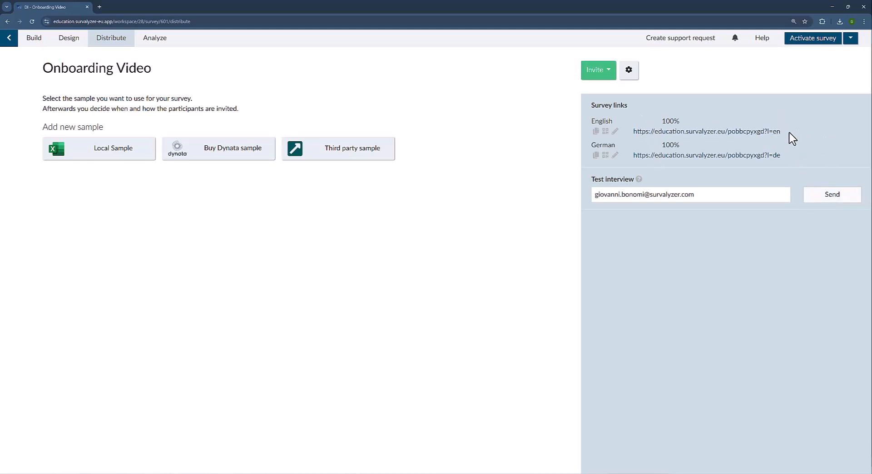
left_click_drag(784, 138, 725, 136)
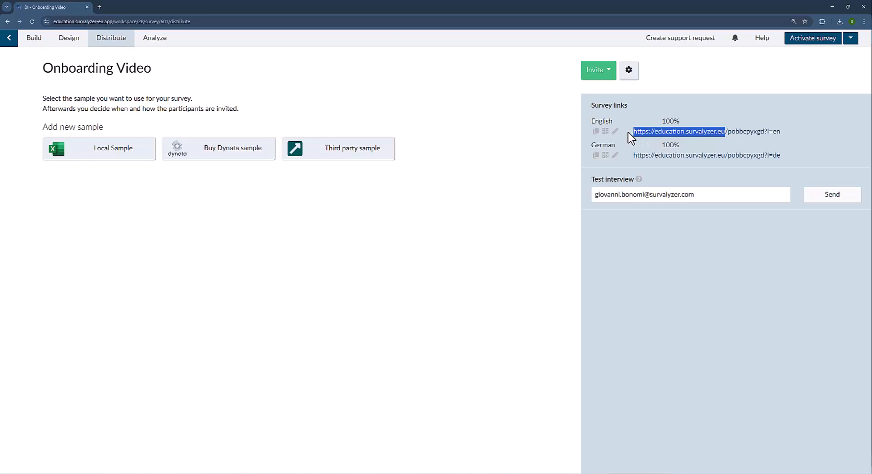
left_click_drag(629, 133, 764, 131)
left_click(753, 117)
left_click(764, 131)
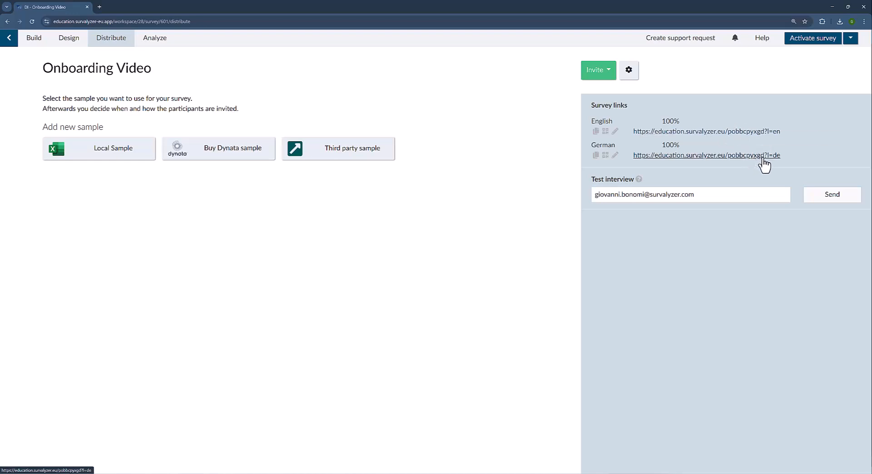
left_click_drag(785, 131, 764, 132)
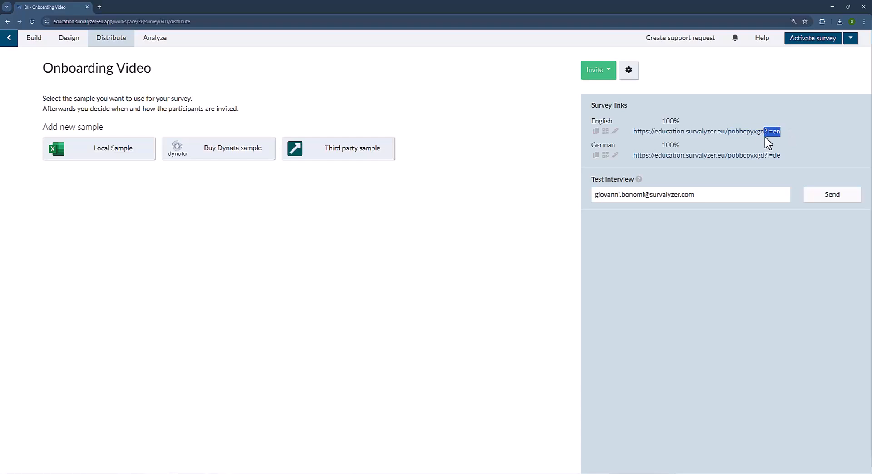
left_click_drag(780, 155, 764, 156)
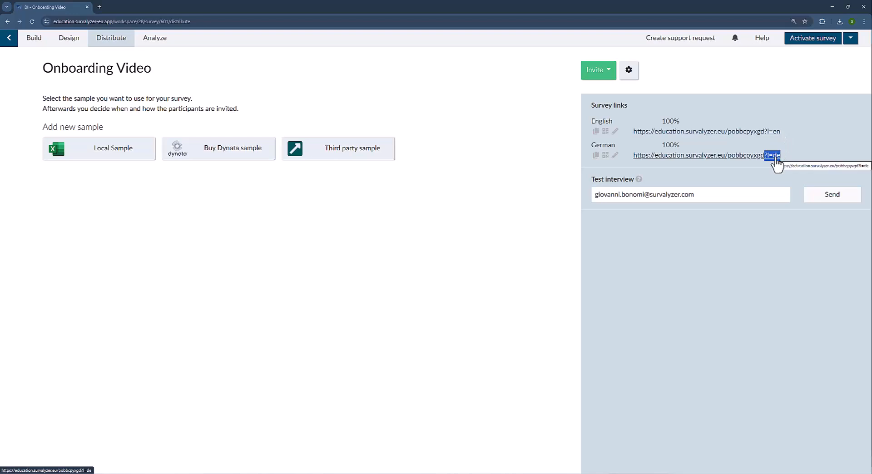
left_click(690, 259)
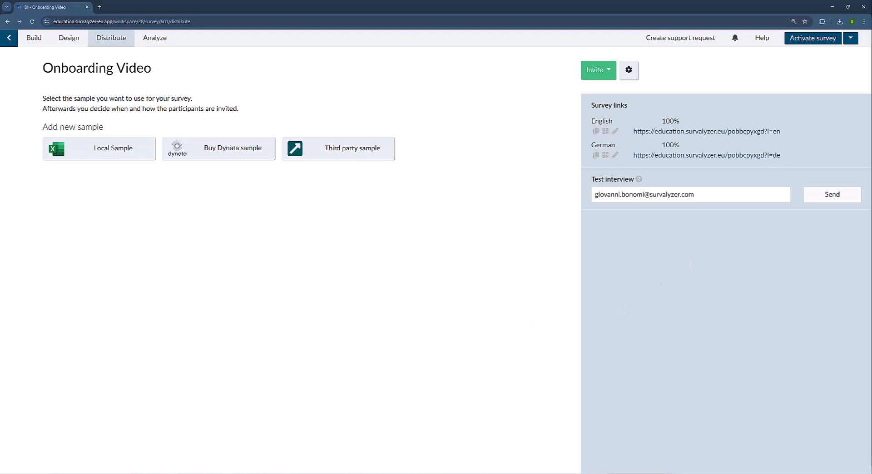
key("alt+Tab")
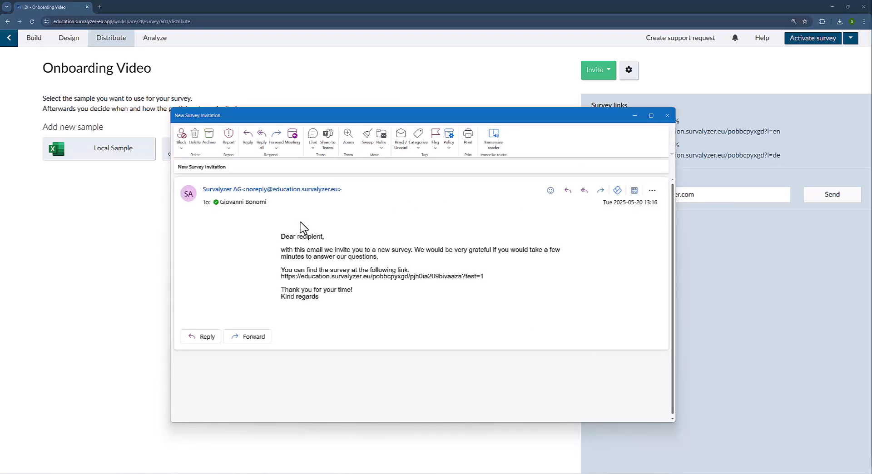
left_click_drag(285, 236, 398, 259)
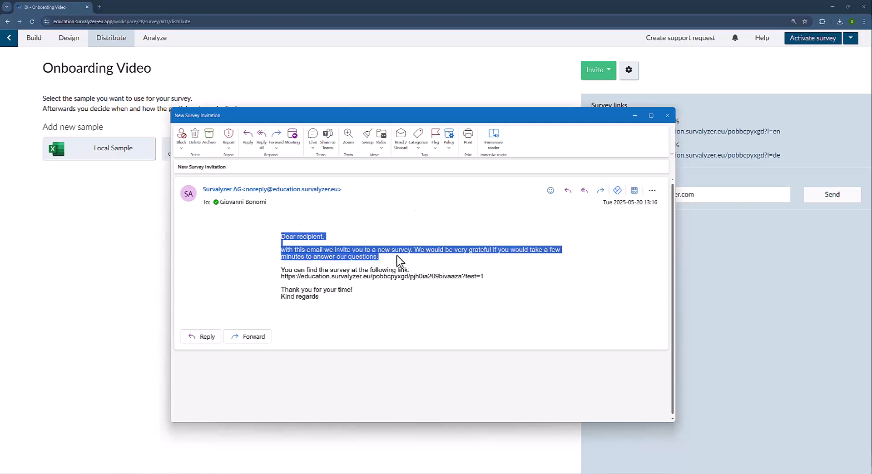
left_click(397, 256)
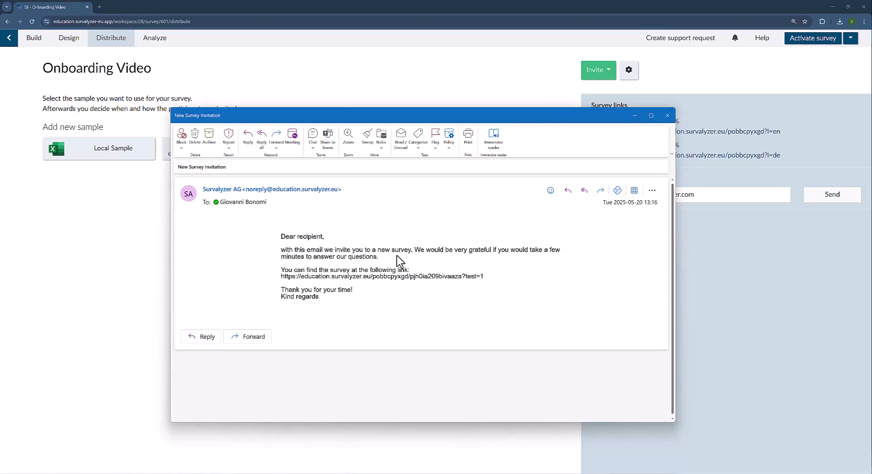
left_click_drag(482, 276, 461, 278)
Close the invitation e-mail, preview the survey from Build, and check the &test=1 address parameter.
left_click(137, 250)
left_click(34, 41)
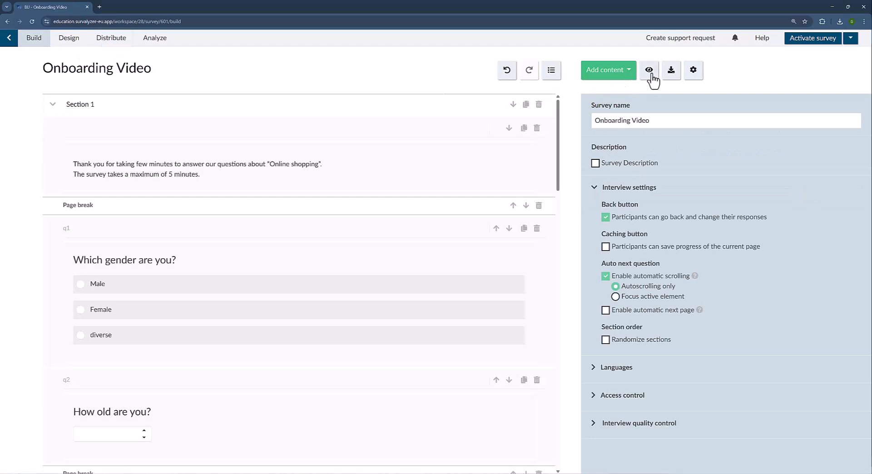
left_click(650, 72)
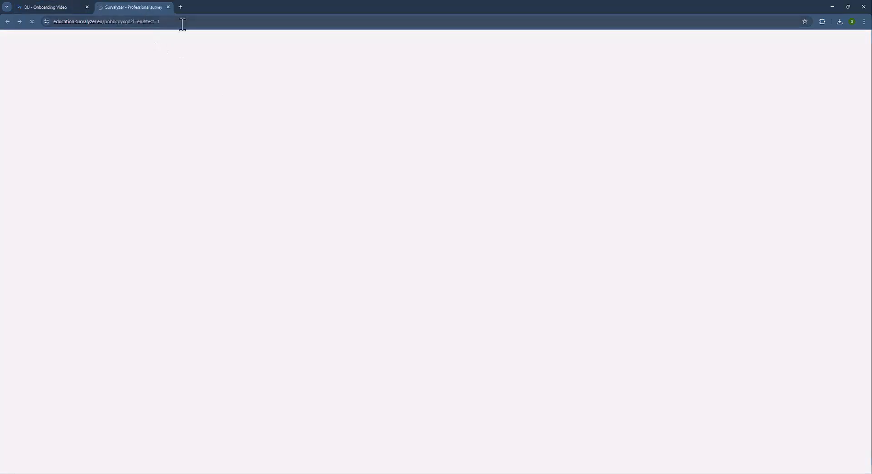
left_click_drag(183, 24, 156, 31)
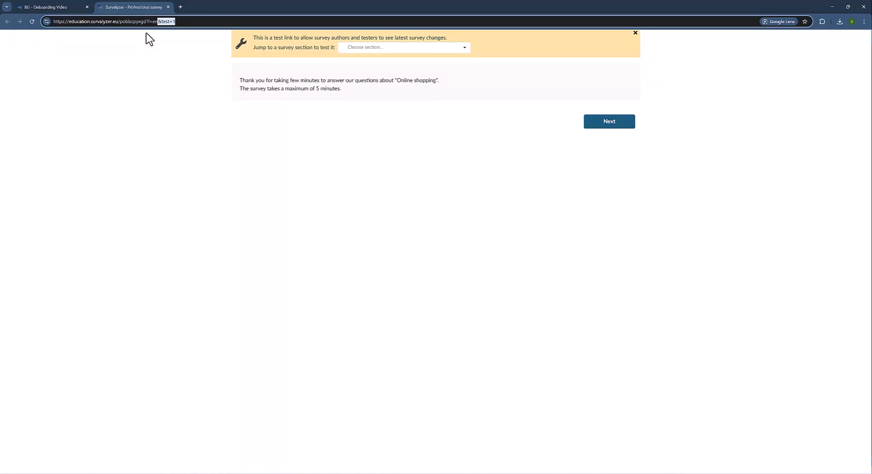
left_click(168, 7)
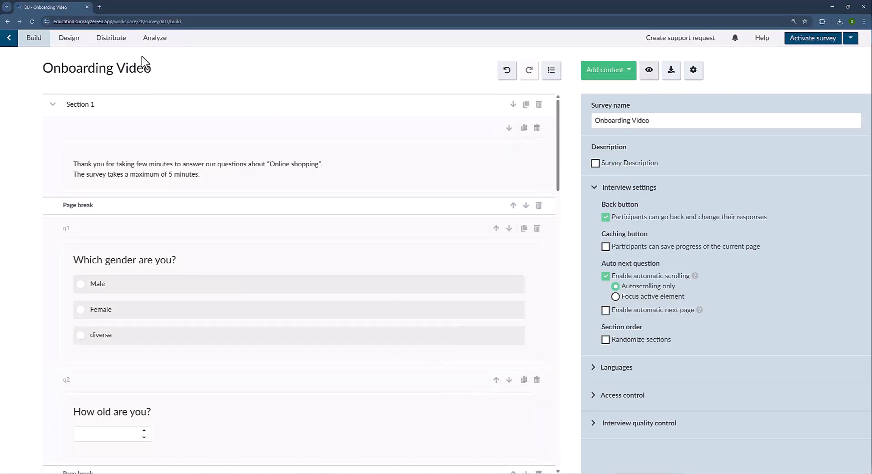
Return to the Distribute page and focus the Test interview address field.
left_click(105, 41)
left_click(674, 200)
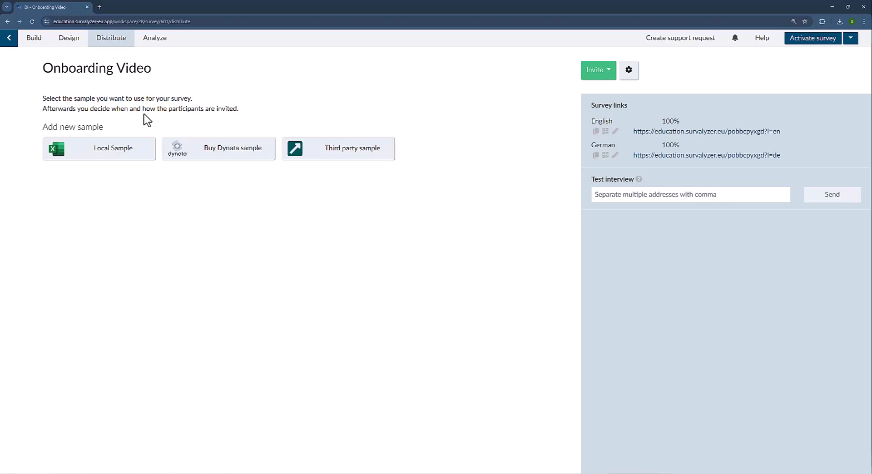
left_click(9, 41)
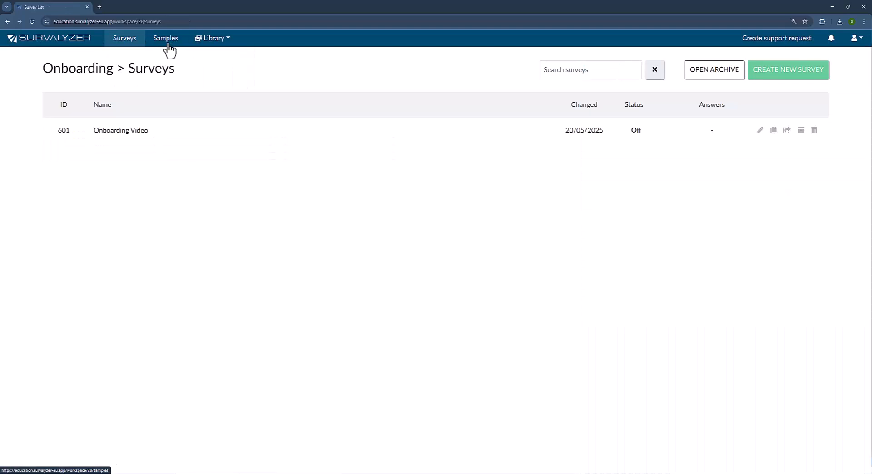
On the empty Samples list, start a new sample, cancel, then start CREATE NEW SAMPLE again.
left_click(167, 41)
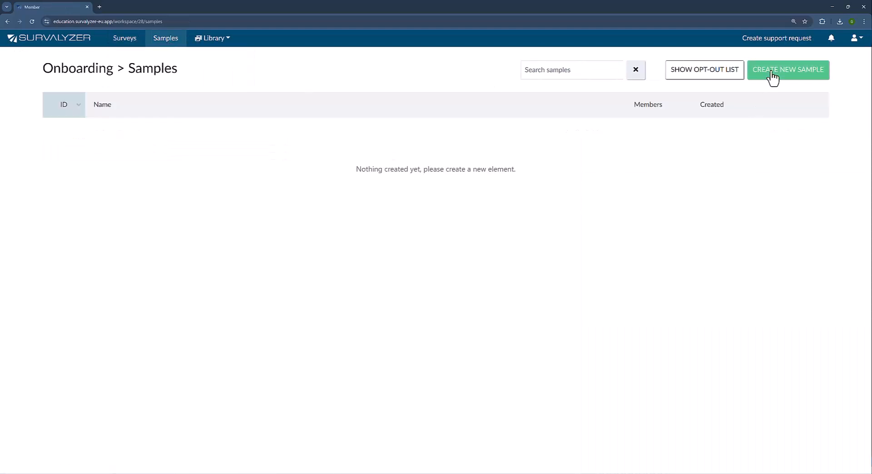
left_click(772, 78)
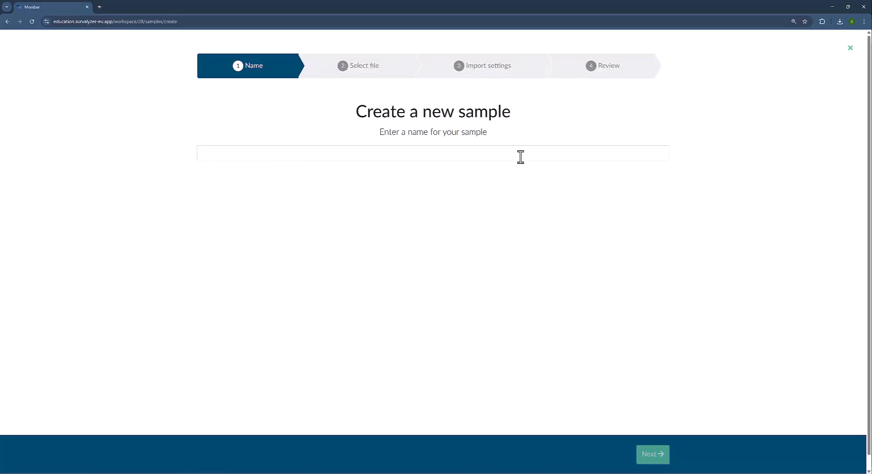
left_click(850, 48)
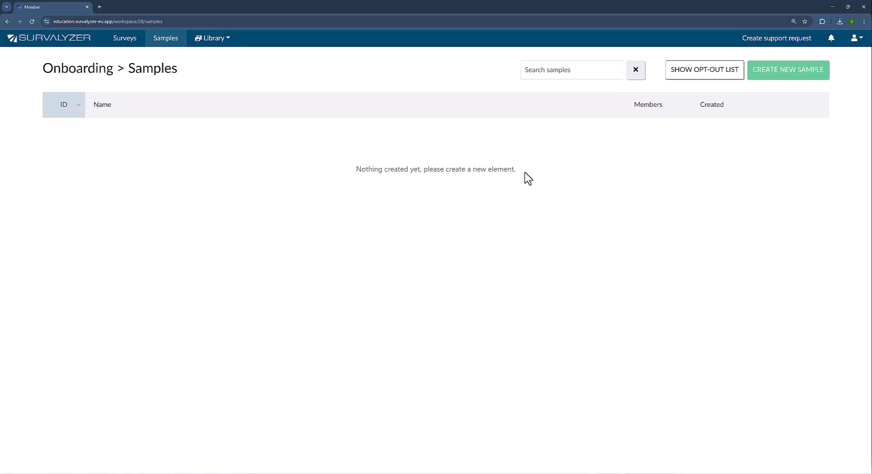
left_click_drag(515, 171, 345, 171)
left_click(375, 199)
left_click(782, 84)
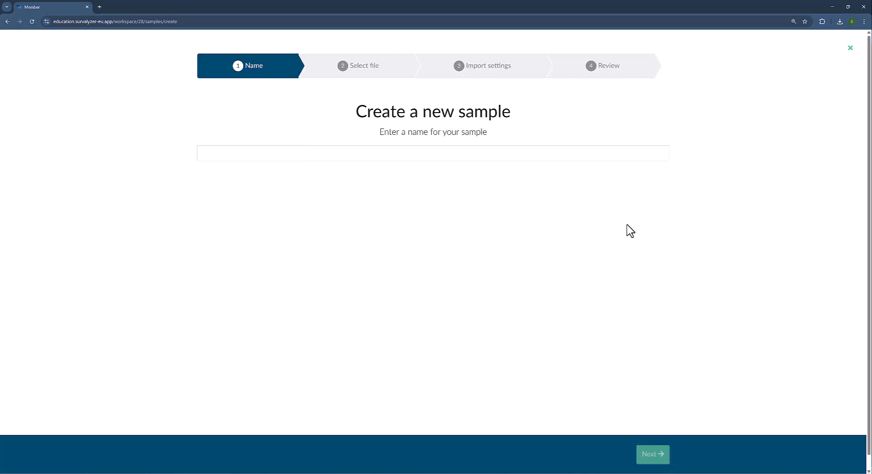
Name the sample 'Onboarding Distribute Sample', fixing a typo, and advance to Select file.
left_click(428, 156)
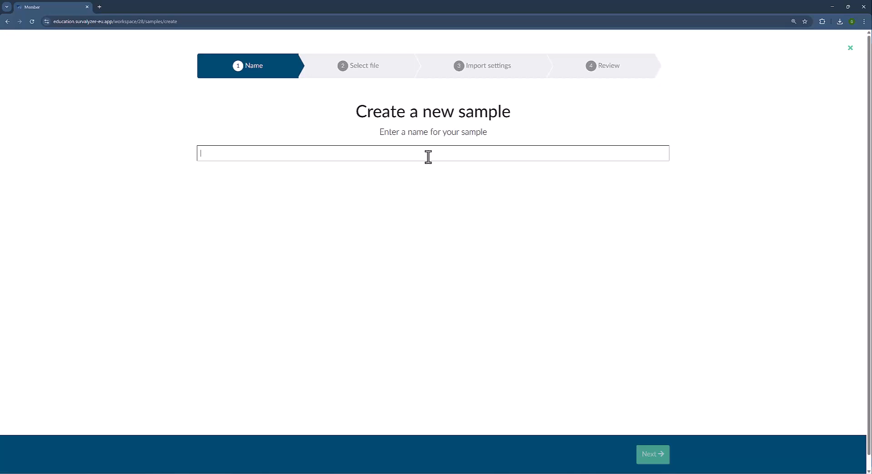
type("On")
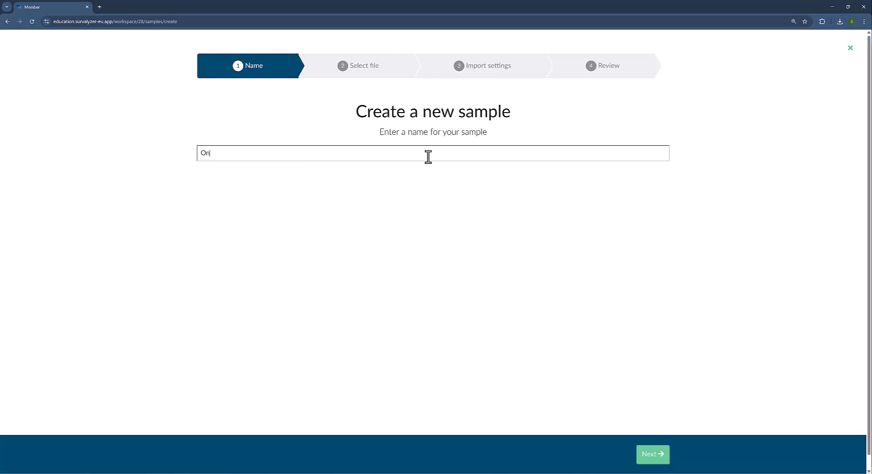
type("boarding Distribute Sample")
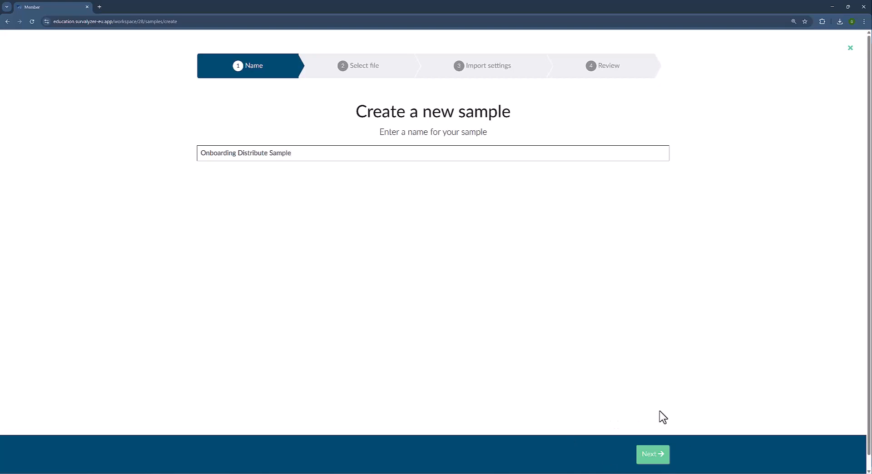
left_click(654, 459)
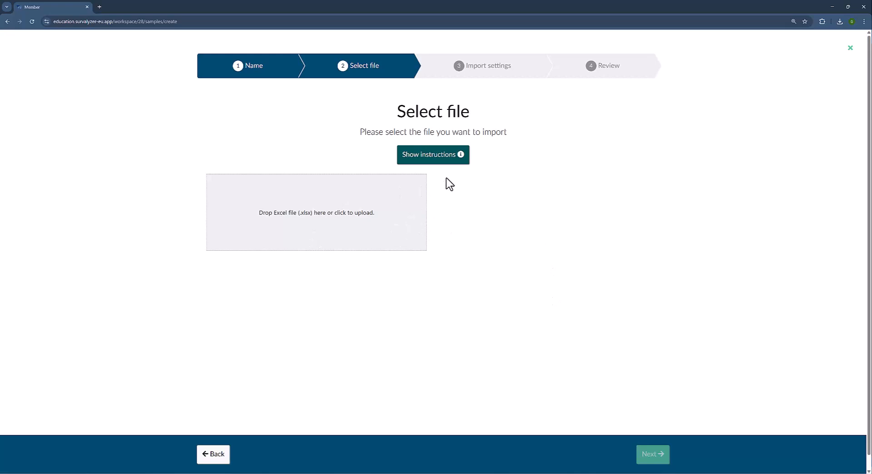
Read the member import instructions, download the sample import file, and open Import_Sample_File (11).xlsx.
left_click(451, 157)
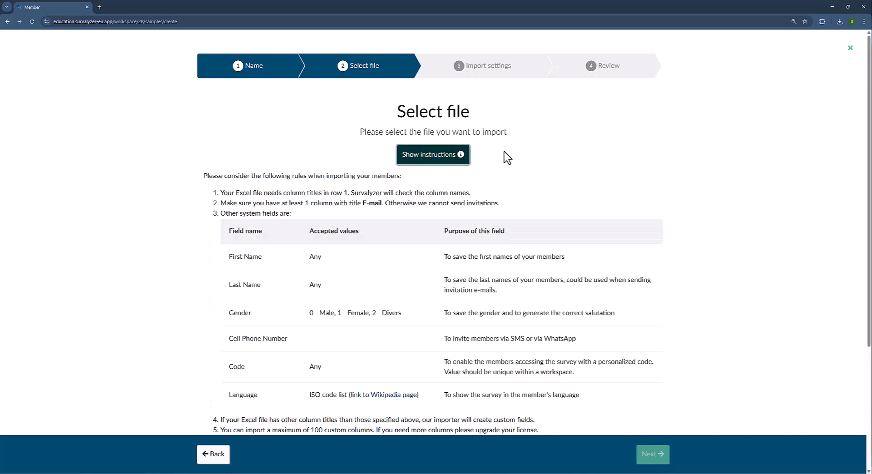
scroll(516, 164, "down", 2)
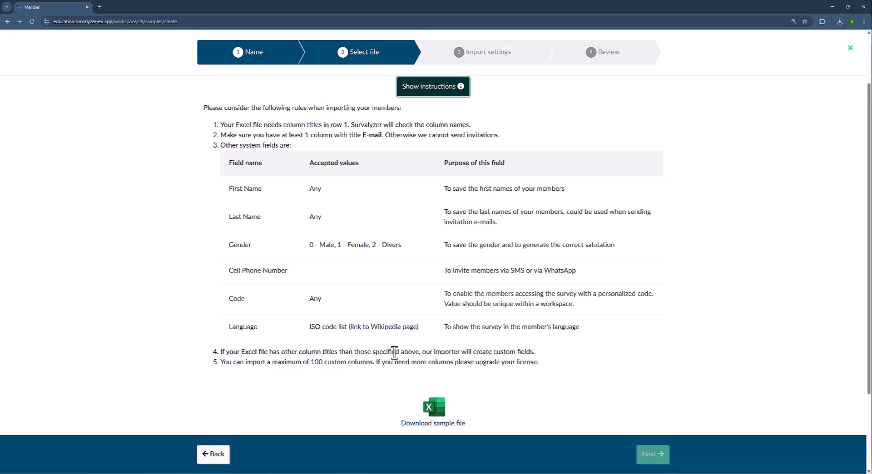
left_click(428, 423)
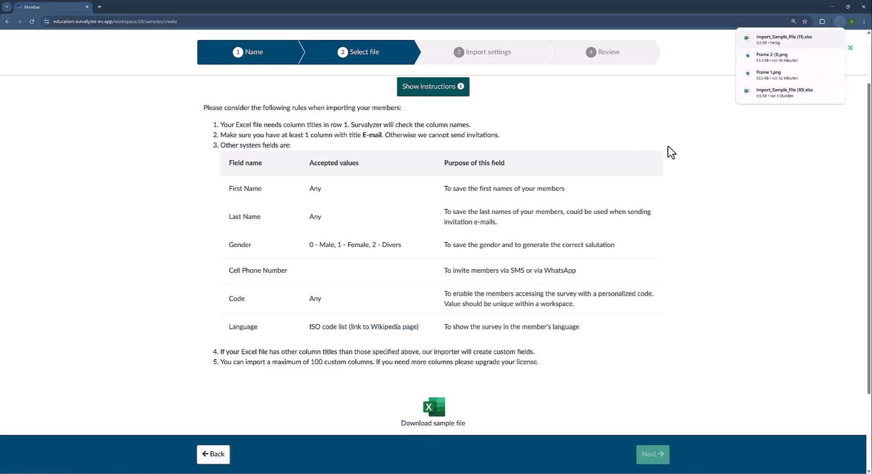
left_click(756, 38)
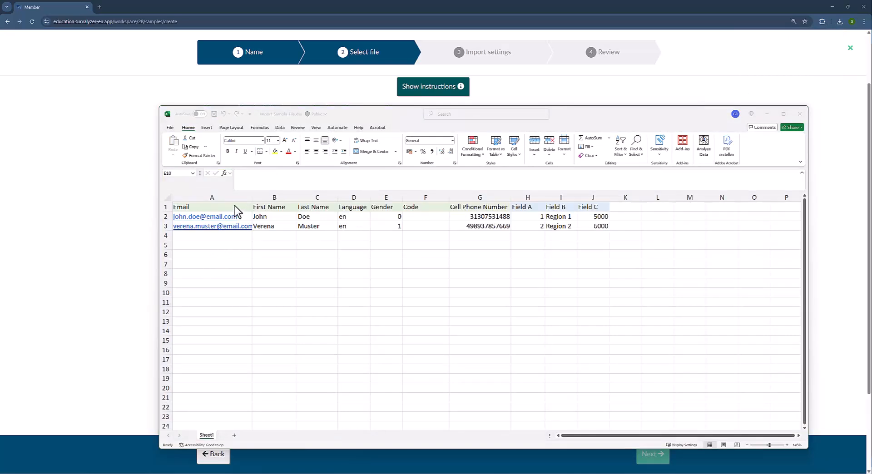
left_click_drag(233, 206, 469, 205)
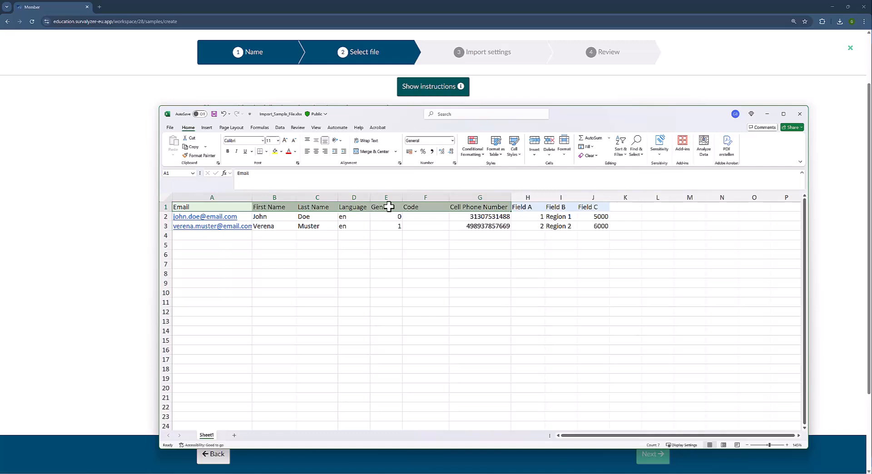
left_click(428, 208)
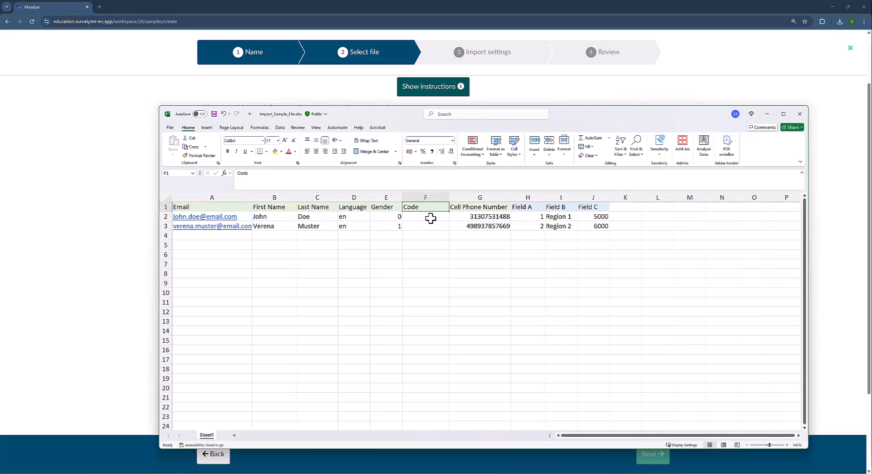
left_click(502, 209)
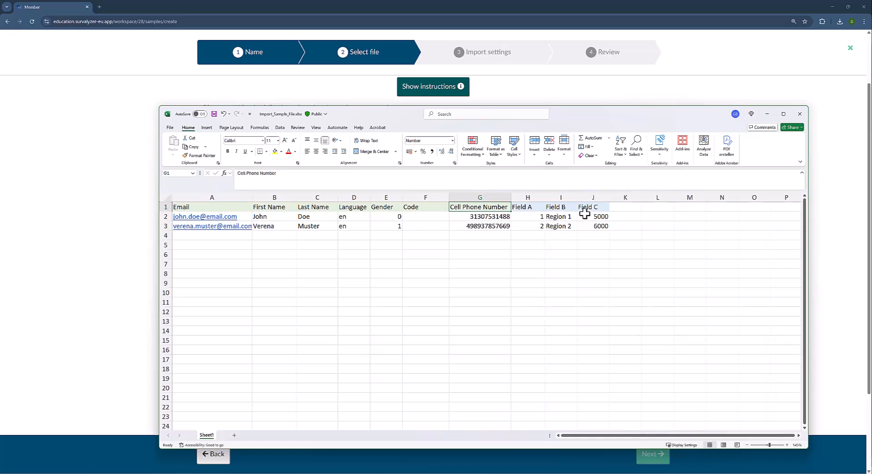
left_click_drag(461, 207, 205, 227)
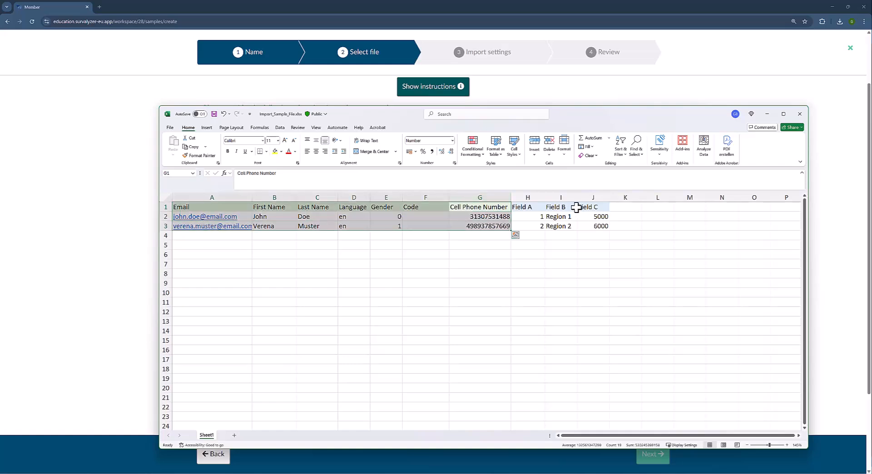
left_click_drag(526, 209, 593, 226)
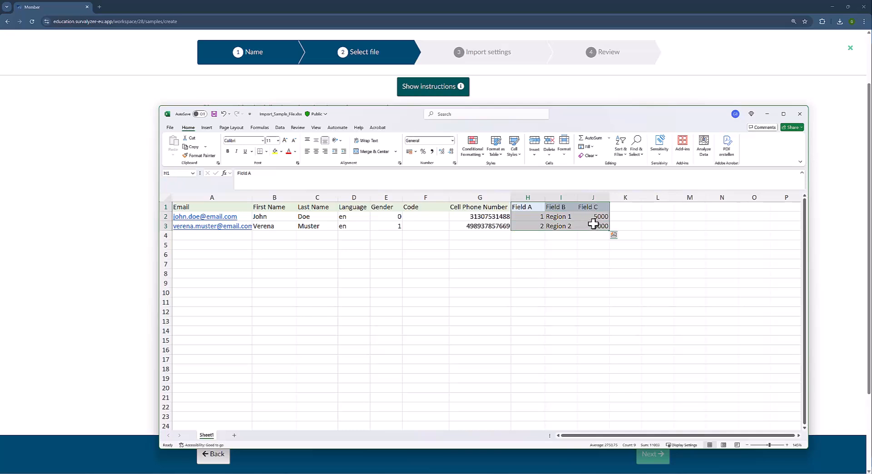
left_click(527, 208)
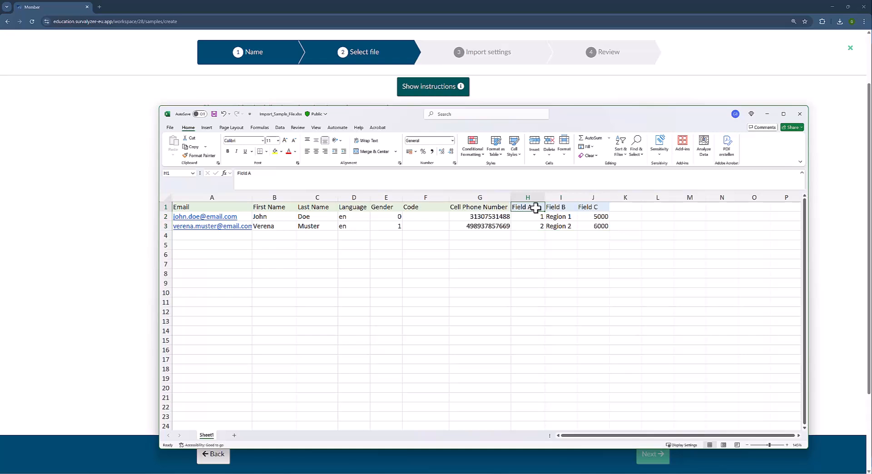
left_click_drag(532, 206, 601, 228)
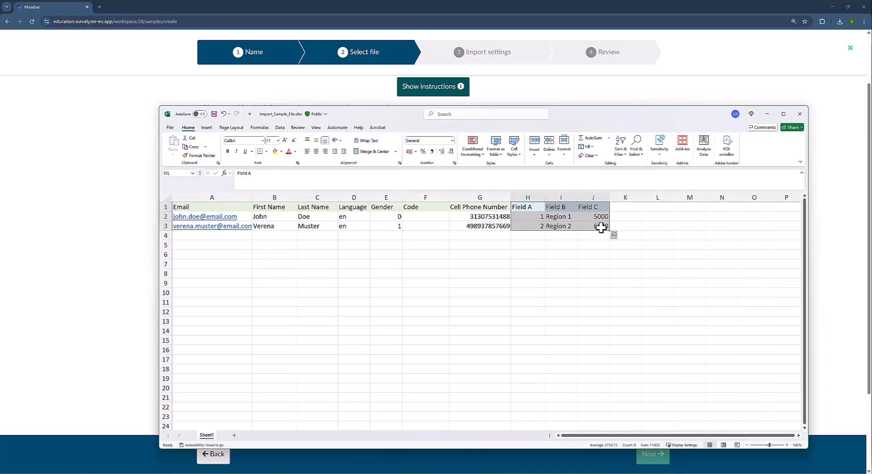
left_click(535, 208)
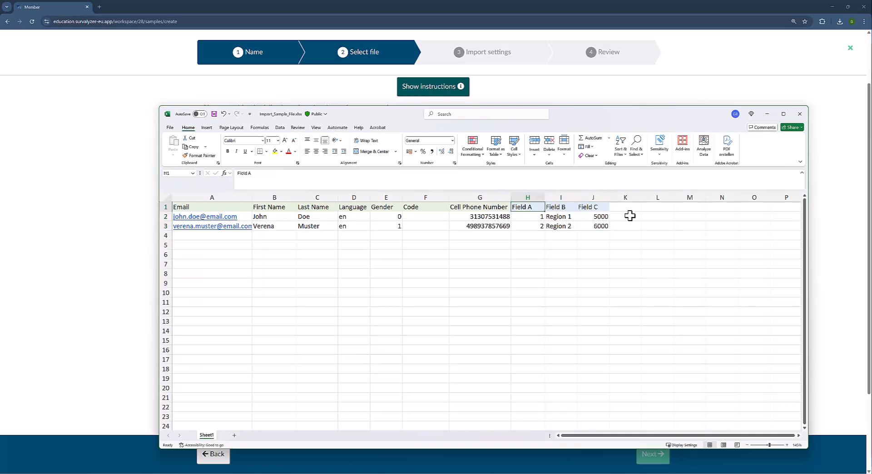
left_click(387, 198)
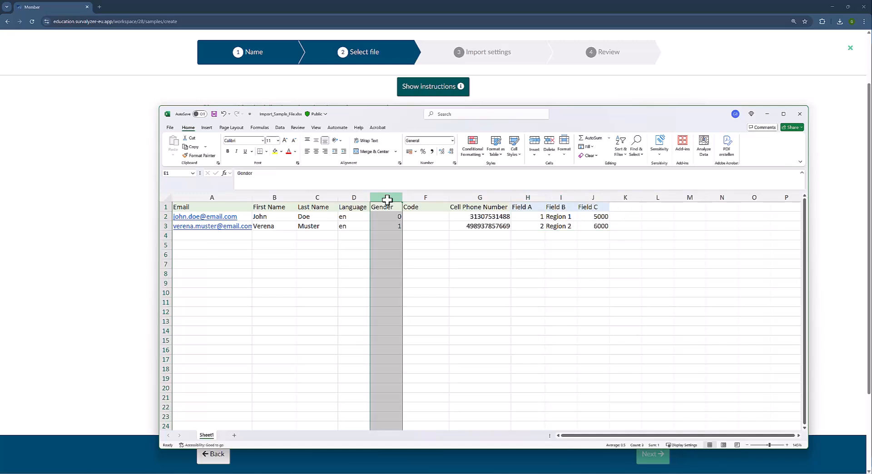
left_click(383, 218)
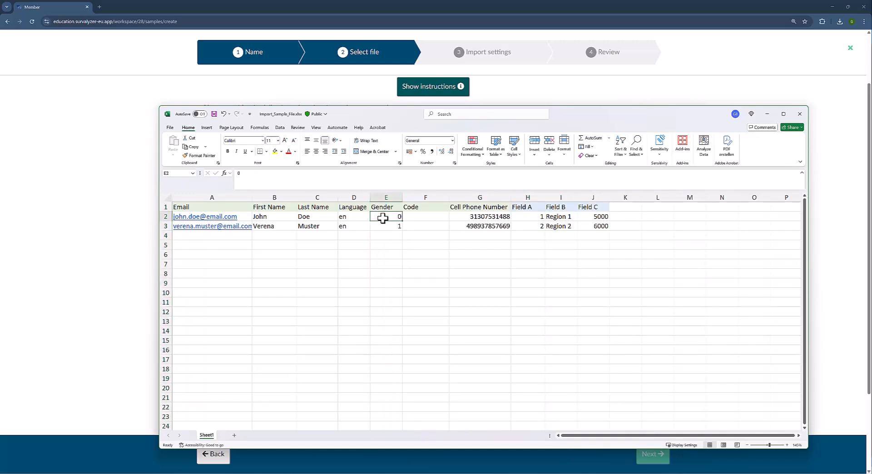
left_click(385, 226)
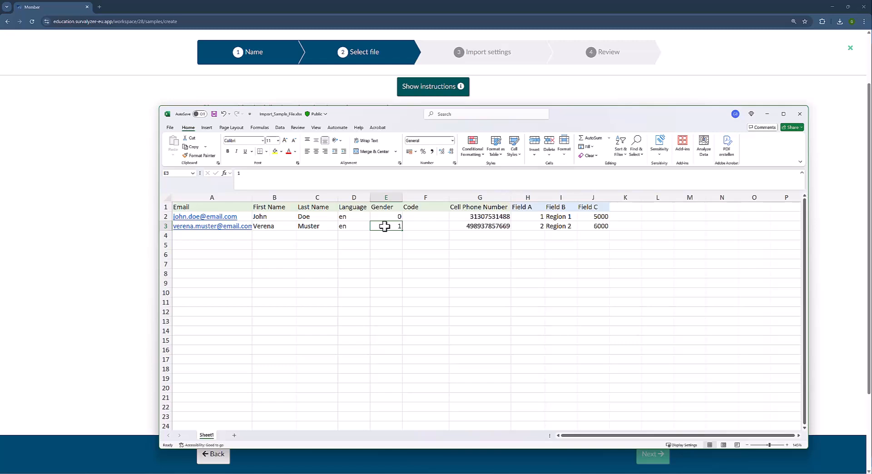
left_click(386, 216)
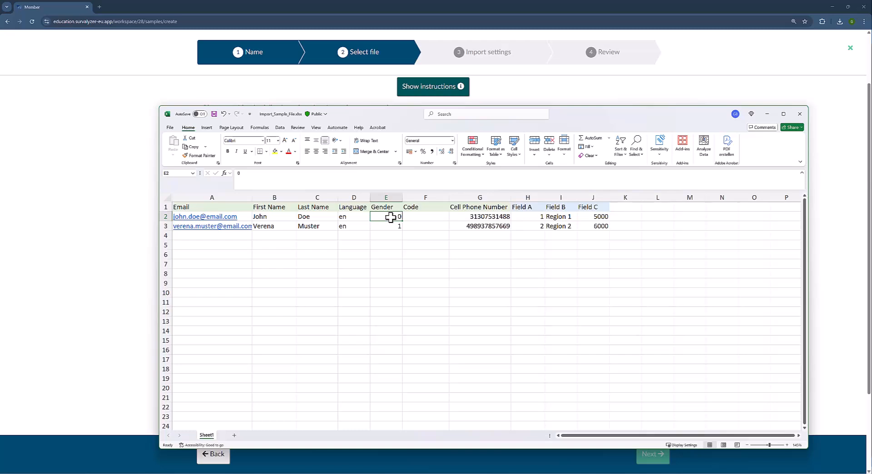
left_click(242, 216)
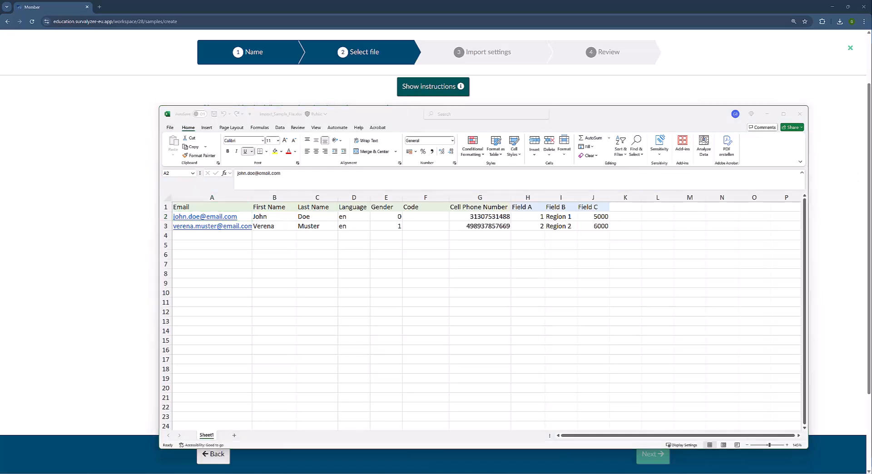
Type the member's address into the first Email cell, save and close Excel, and hide instructions.
left_click(247, 216)
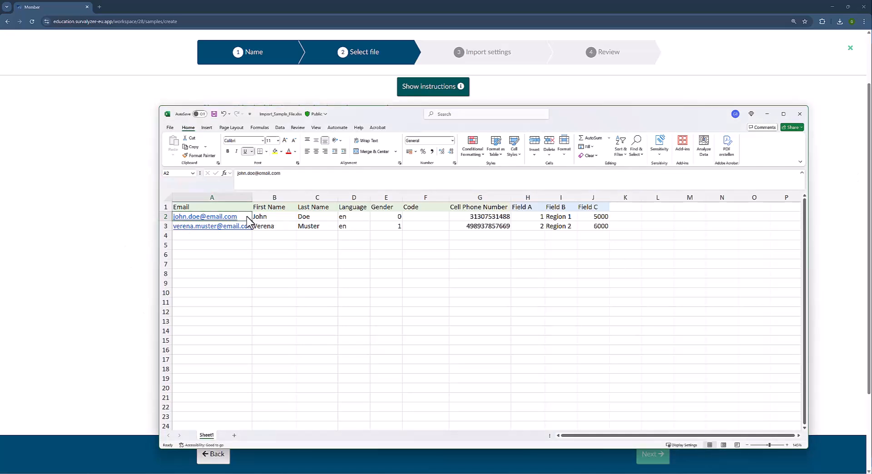
type("Giovanni")
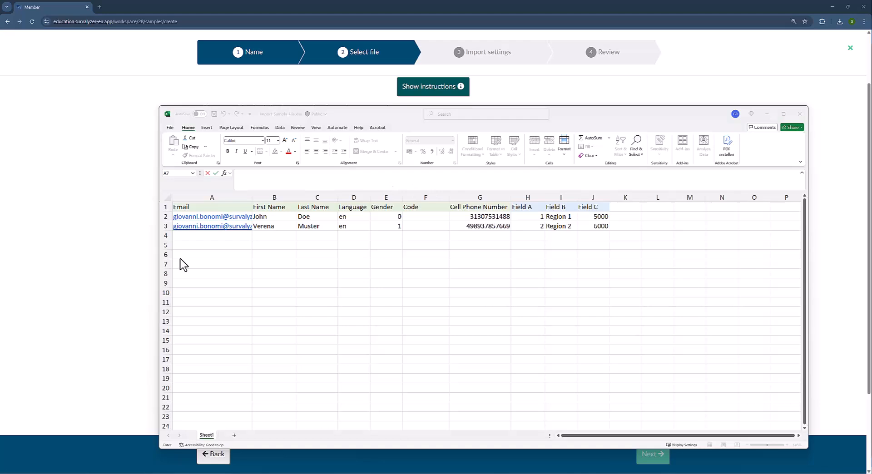
left_click(214, 114)
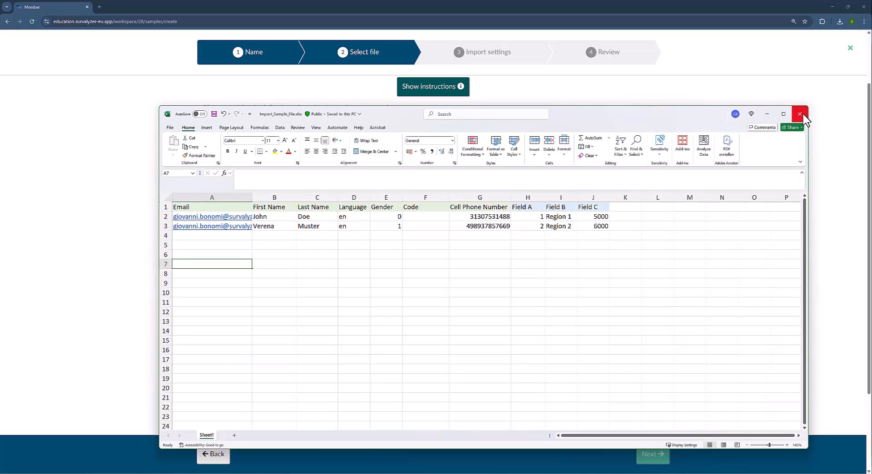
left_click(800, 114)
left_click(695, 240)
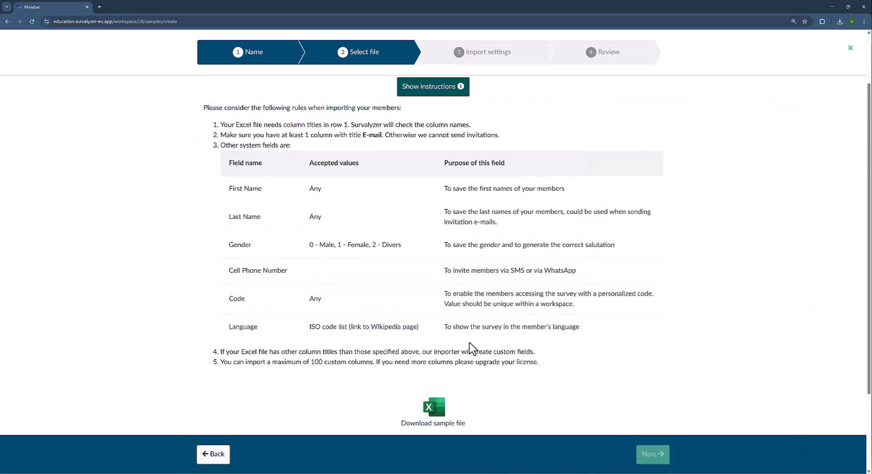
left_click(439, 89)
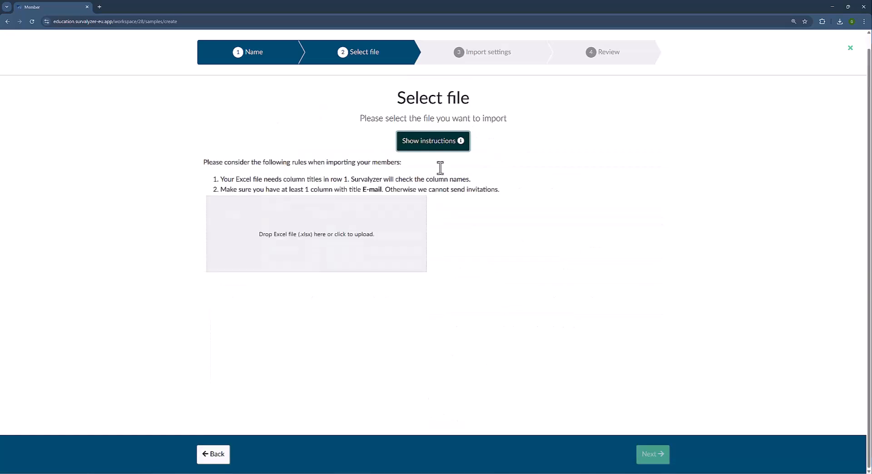
Drag Import_Sample_File.xlsx from Downloads onto the drop zone and continue to Import settings.
left_click(450, 473)
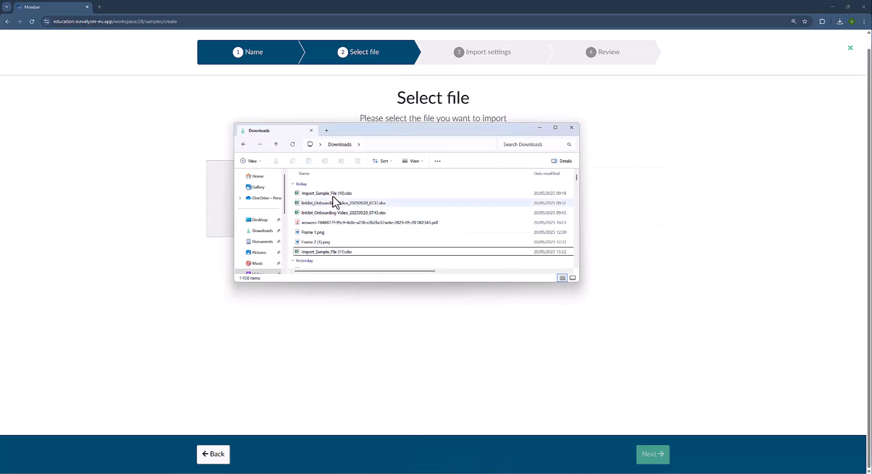
scroll(335, 248, "down", 2)
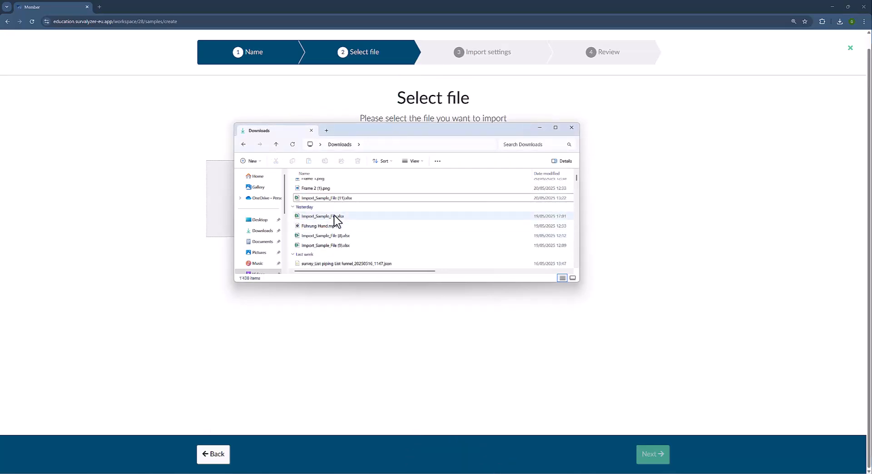
left_click_drag(335, 217, 212, 205)
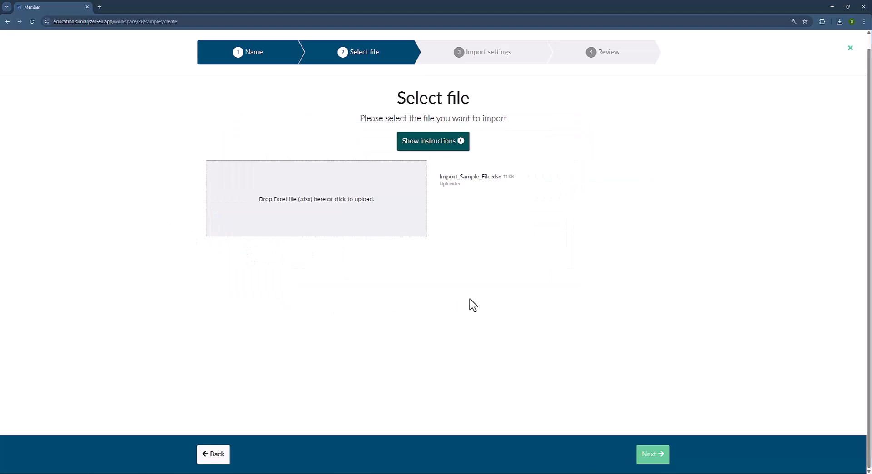
left_click(652, 456)
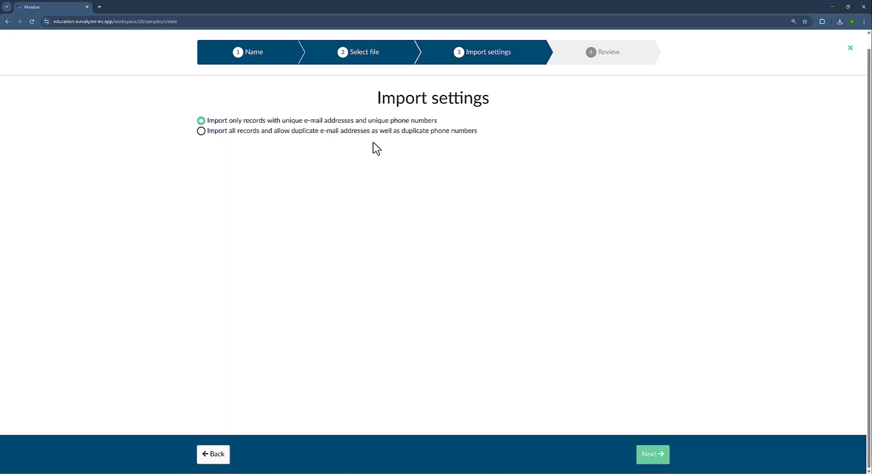
Import all records allowing duplicate e-mails and phone numbers, reaching Review with 2 members imported.
left_click(366, 131)
left_click(663, 455)
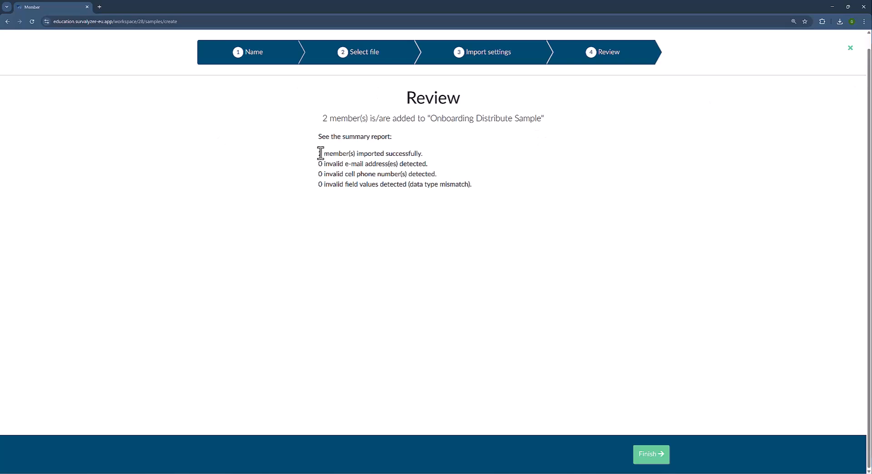
Finish the import wizard and expand member 1's edit form in the members list.
left_click(666, 457)
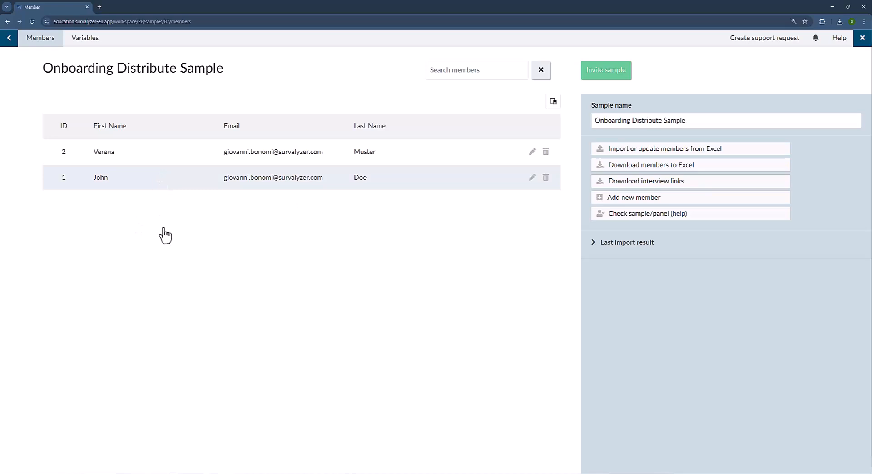
left_click(176, 186)
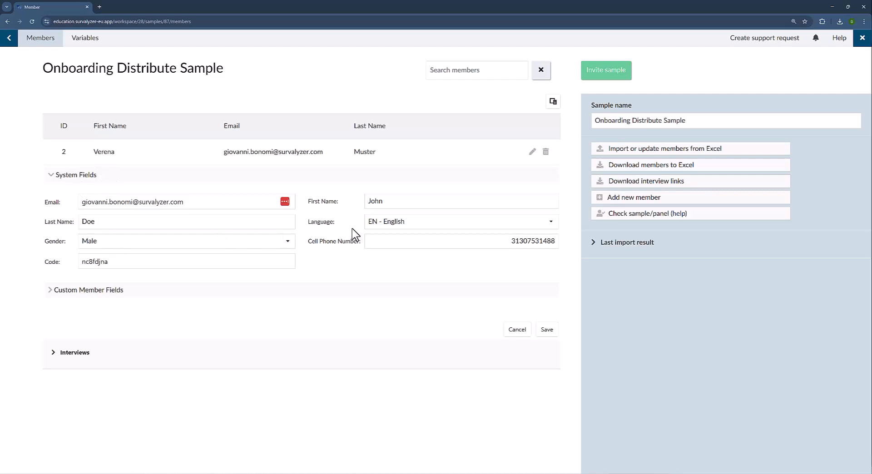
Inspect the member's access code and expand Custom Member Fields: Field A 1, Field B Region 1, Field C 5,000.
left_click_drag(110, 263, 70, 269)
left_click(65, 263)
left_click_drag(113, 261, 70, 263)
left_click(72, 267)
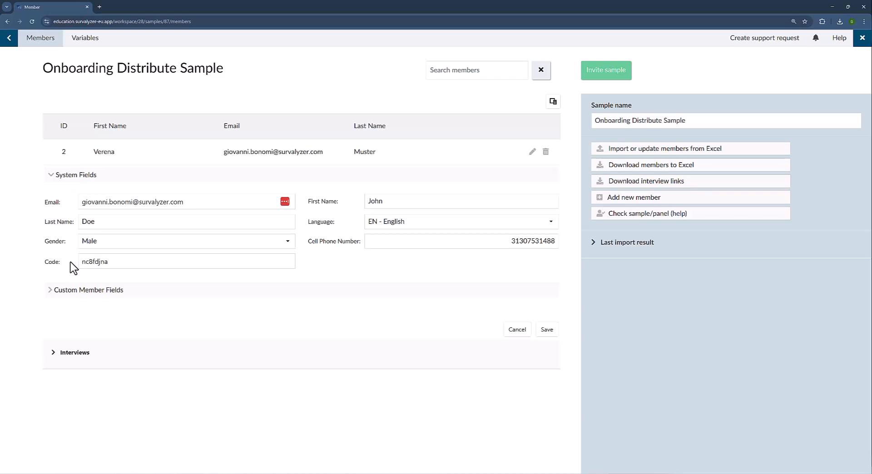
left_click(67, 290)
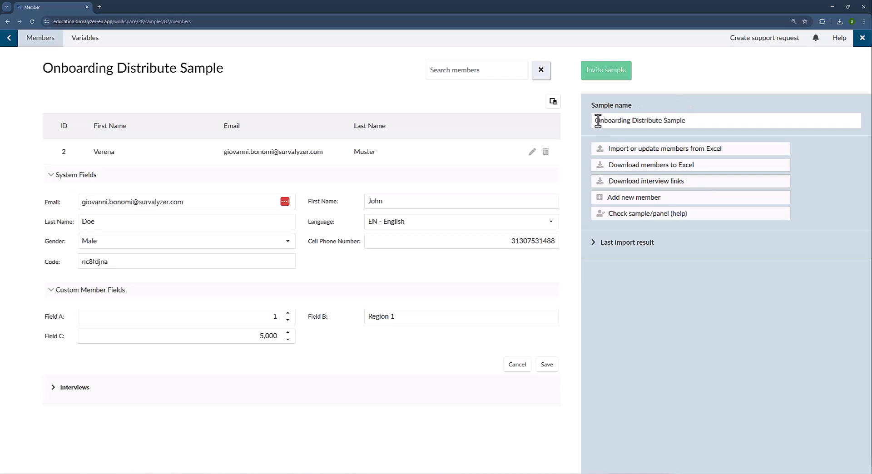
left_click_drag(594, 120, 730, 114)
left_click(709, 120)
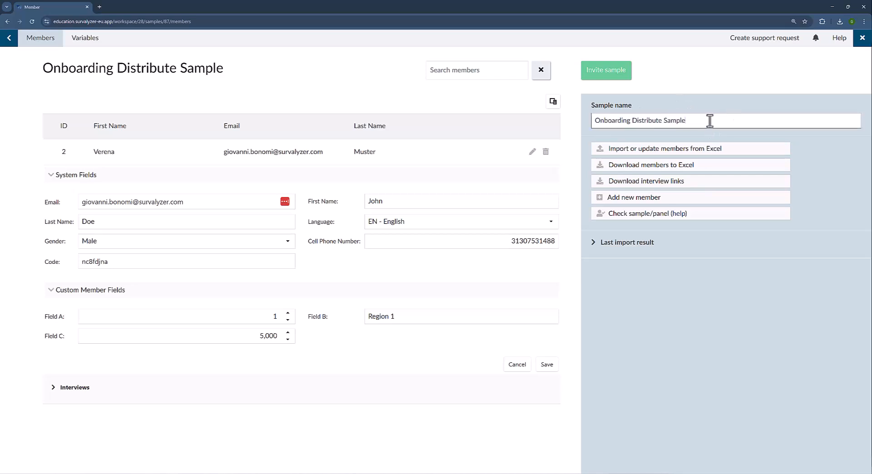
Expand the 'Last import result' summary, then return to the Samples list.
left_click(612, 244)
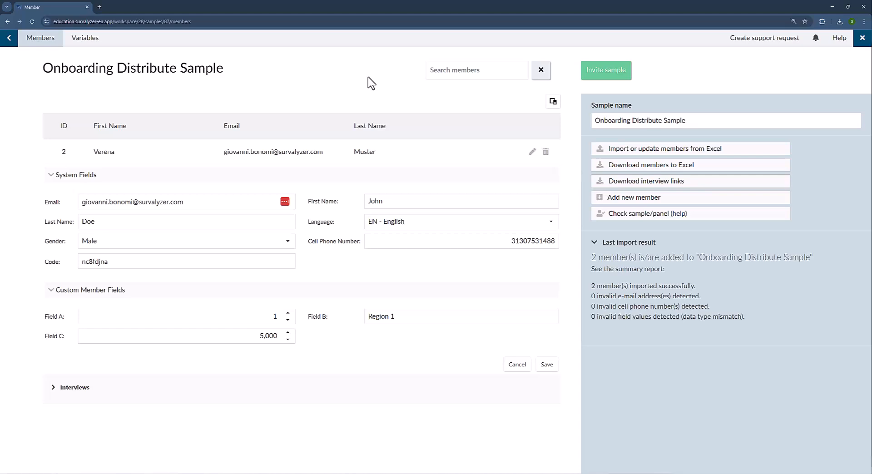
left_click(10, 38)
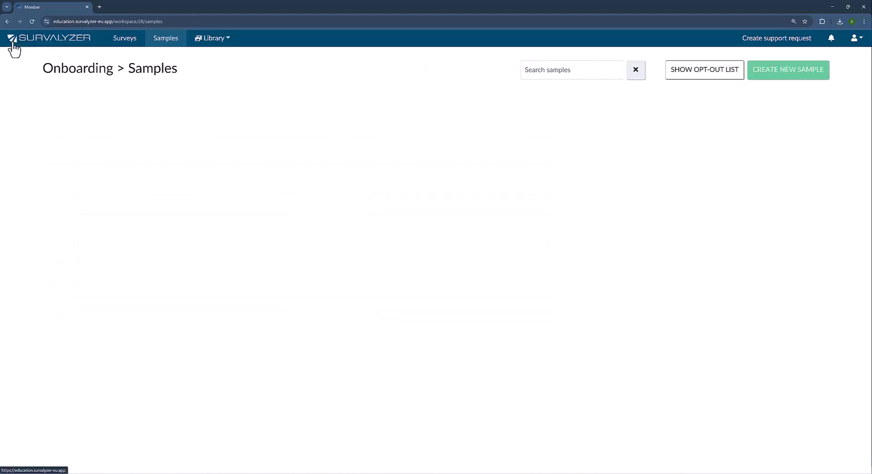
Open the Onboarding Video survey from the Surveys list and go to its Distribute page.
left_click(134, 44)
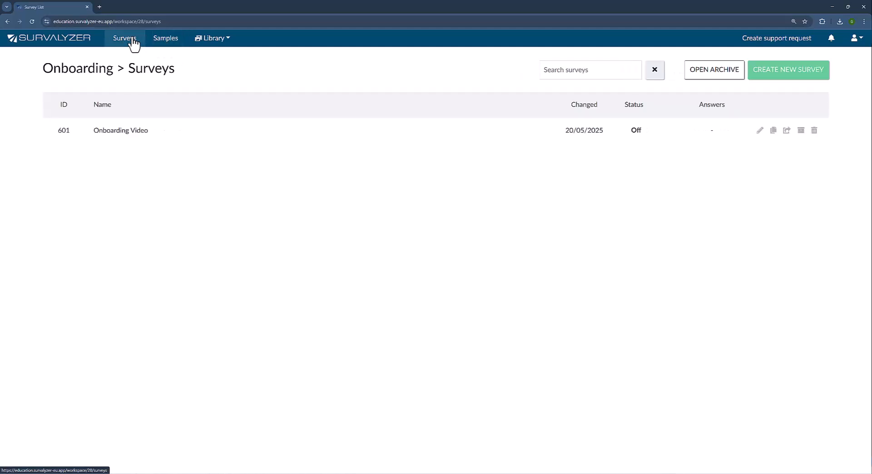
left_click(183, 133)
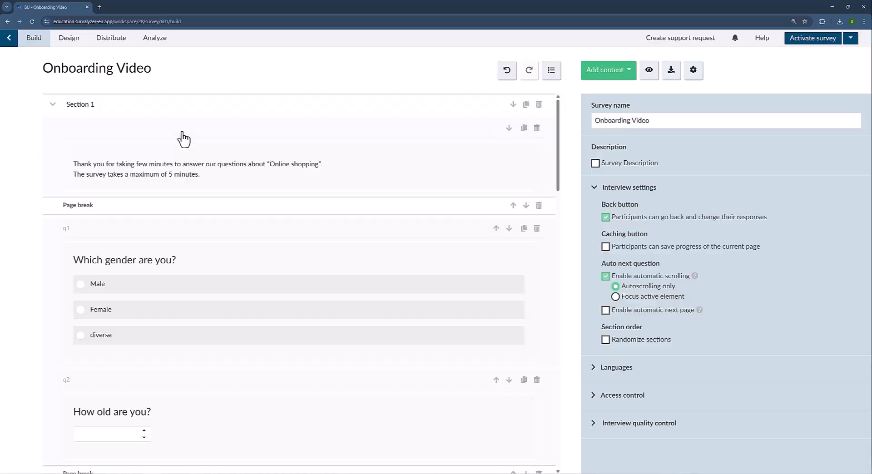
left_click(113, 40)
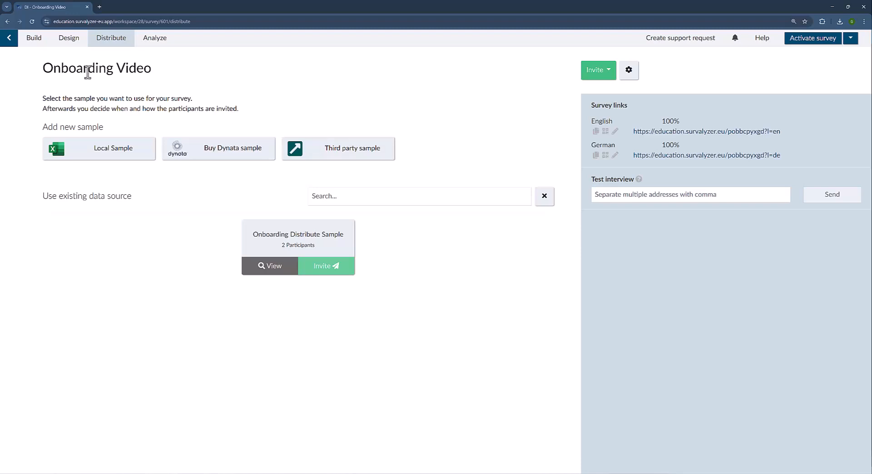
Switch back to the Build editor and select the welcome text block to show its settings.
left_click(38, 43)
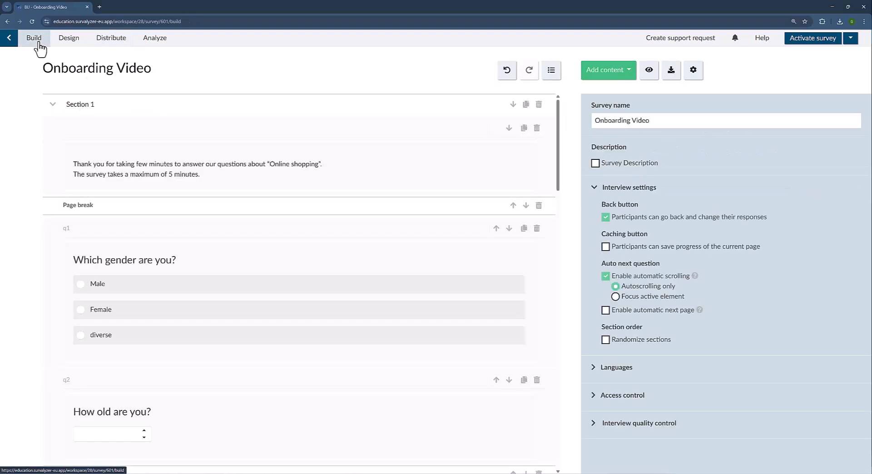
left_click(220, 134)
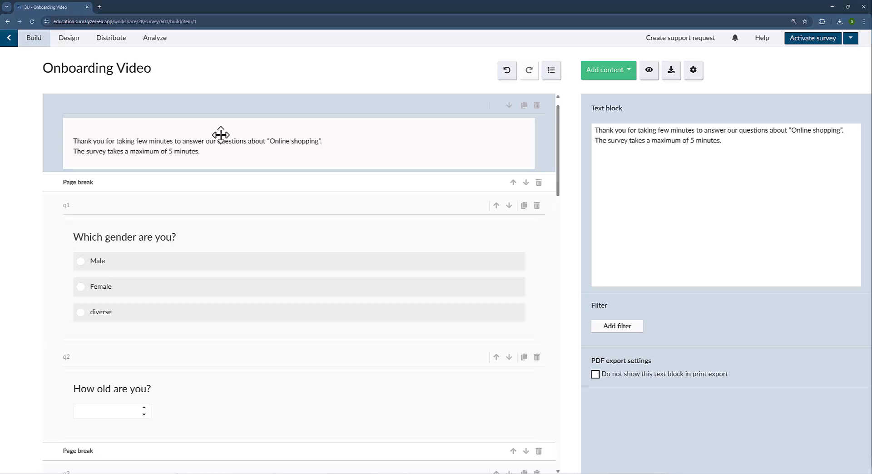
Open the welcome text in the rich text editor and add a new first line reading 'Hi'.
left_click(628, 170)
left_click(838, 120)
left_click(211, 85)
key("Return")
key("Return")
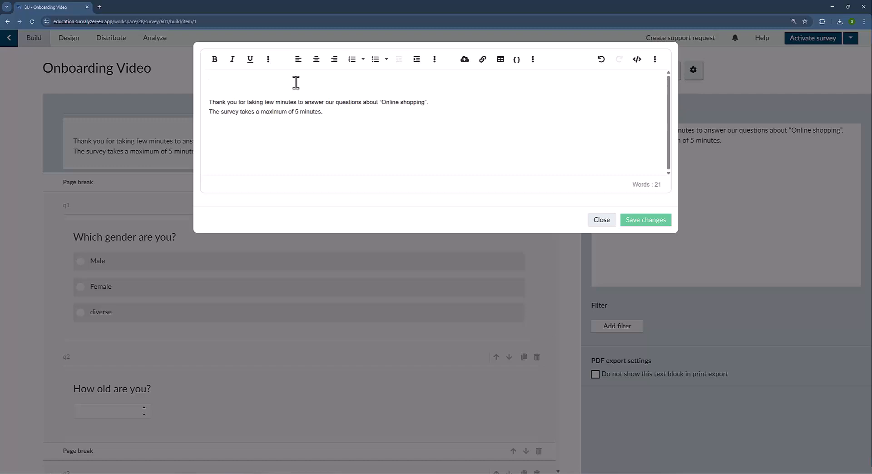
type("Hi")
left_click(517, 66)
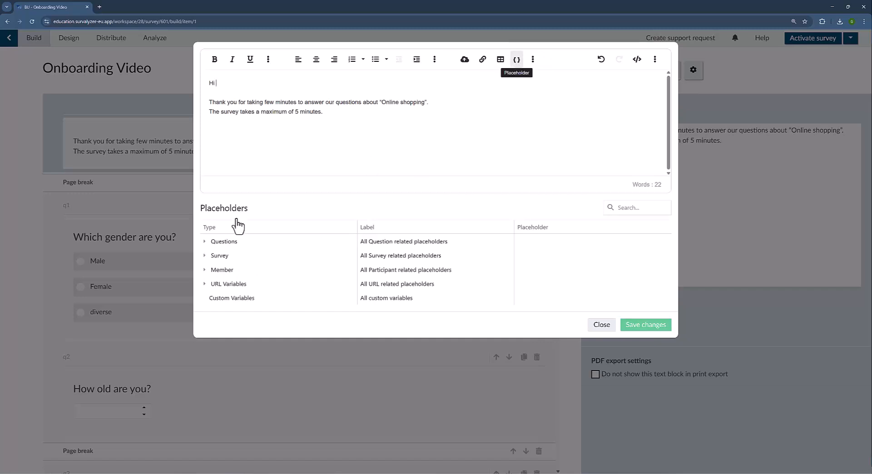
Insert the Member placeholder {{member.FirstName}} after 'Hi' and save the welcome text.
left_click(206, 271)
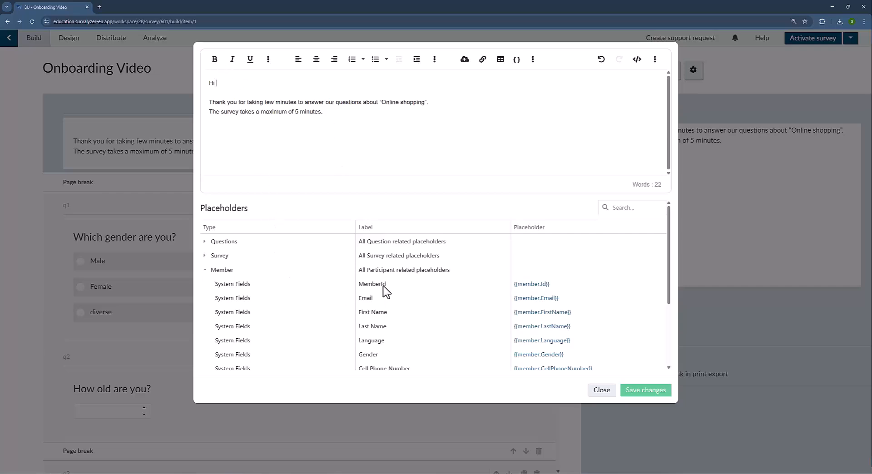
scroll(313, 316, "down", 3)
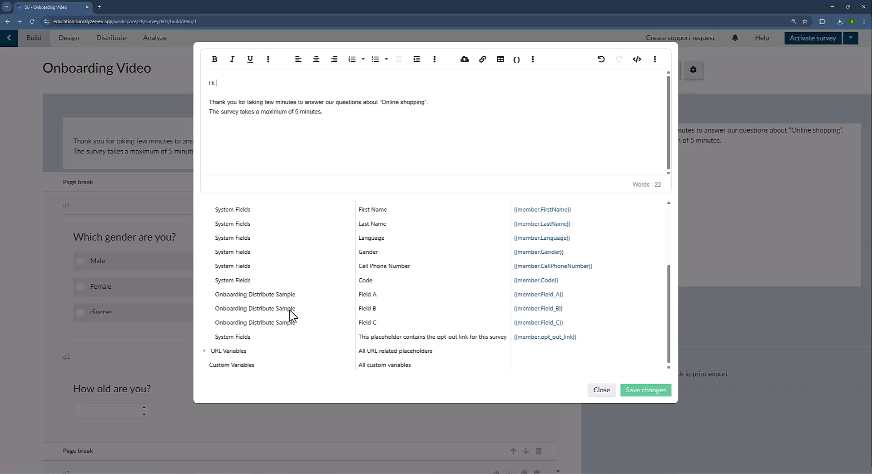
scroll(301, 306, "up", 3)
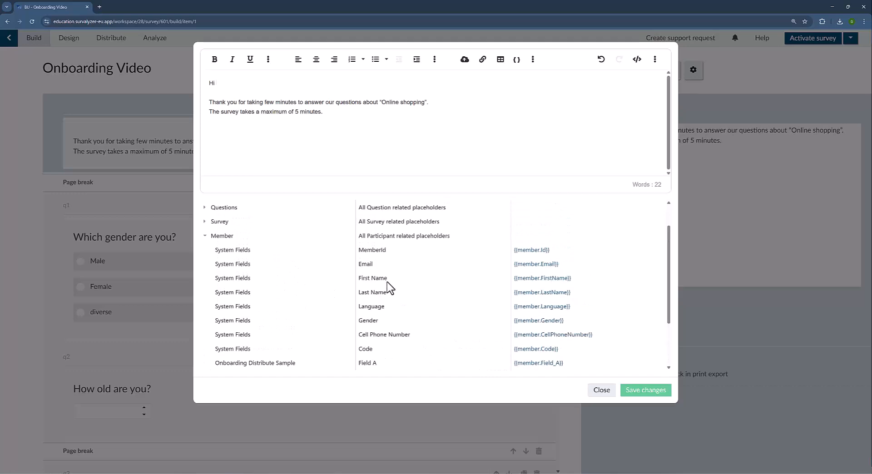
left_click(538, 279)
left_click_drag(306, 84, 201, 85)
left_click(321, 82)
left_click(635, 396)
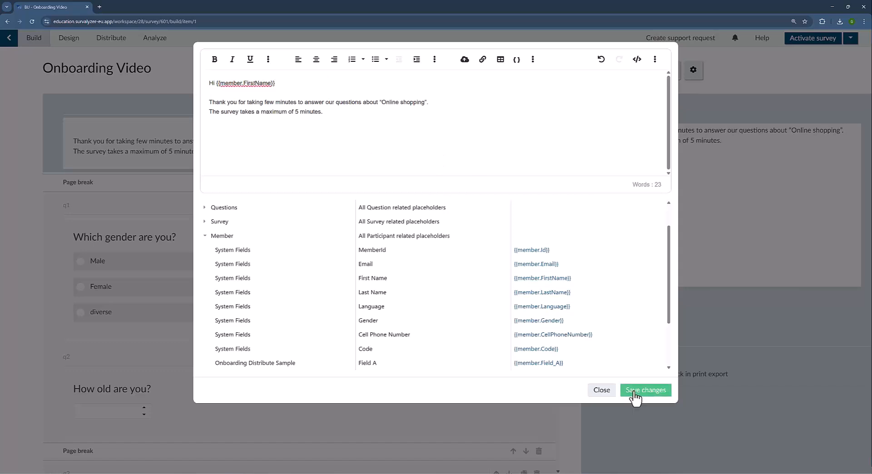
Select question q1 and start adding a display filter to it.
scroll(277, 136, "down", 1)
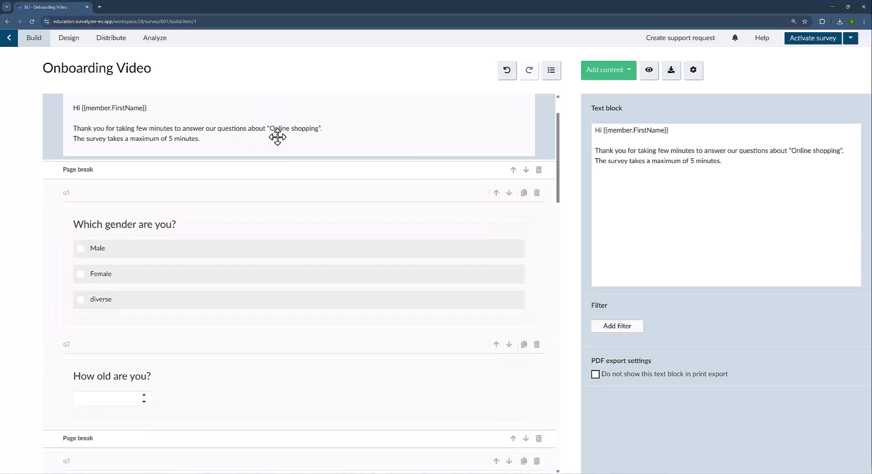
scroll(277, 137, "down", 1)
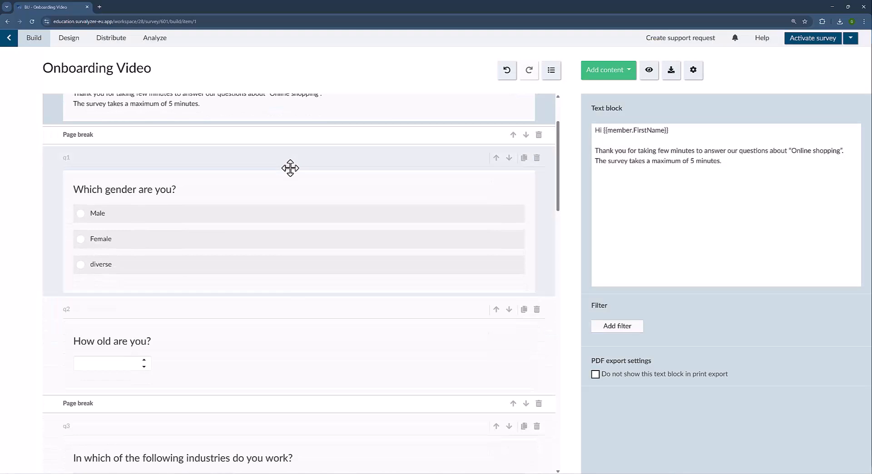
left_click(369, 196)
scroll(372, 197, "up", 3)
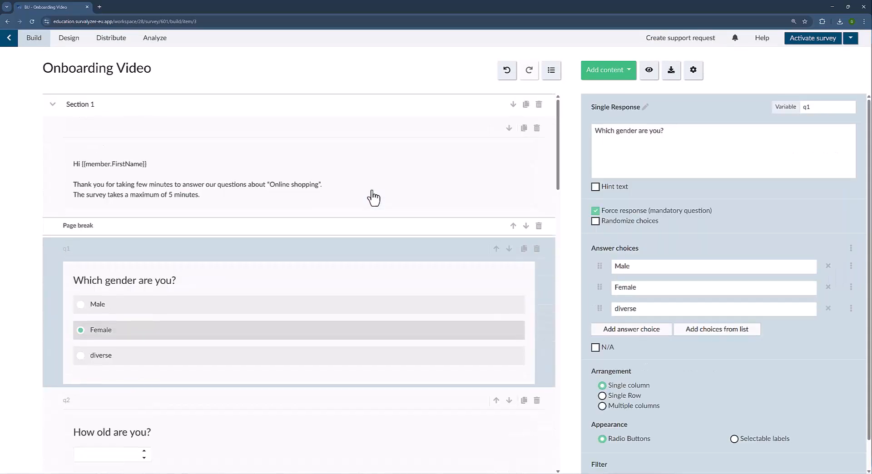
scroll(713, 431, "down", 1)
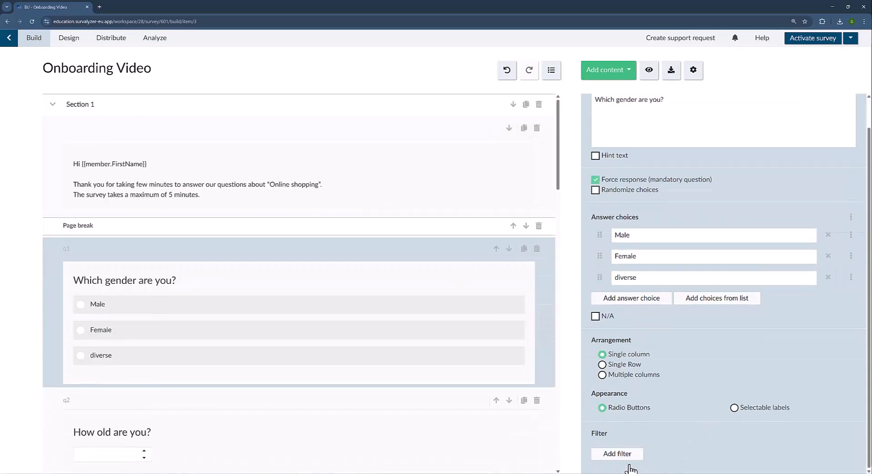
left_click(612, 460)
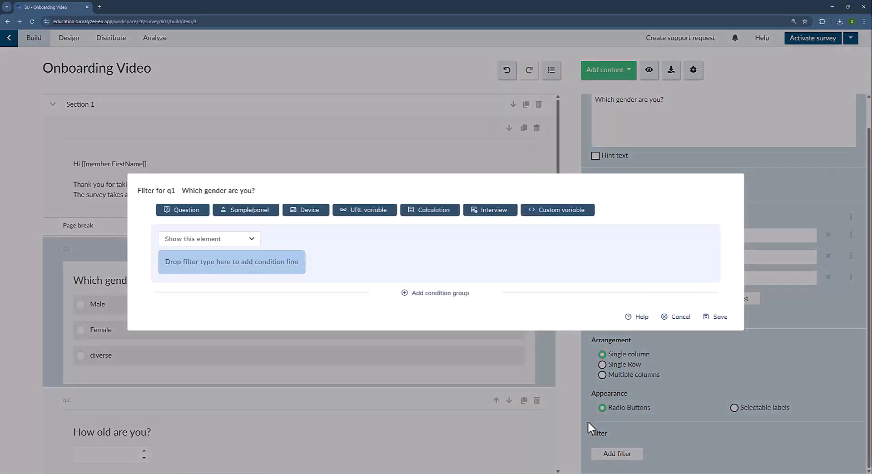
Add a Sample/panel condition 'Field A is equal to 1' and save the q1 filter.
left_click(269, 212)
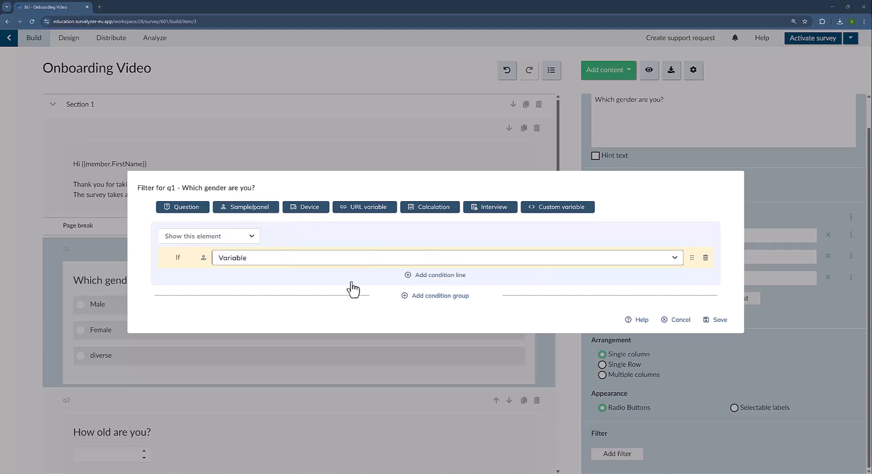
left_click(311, 262)
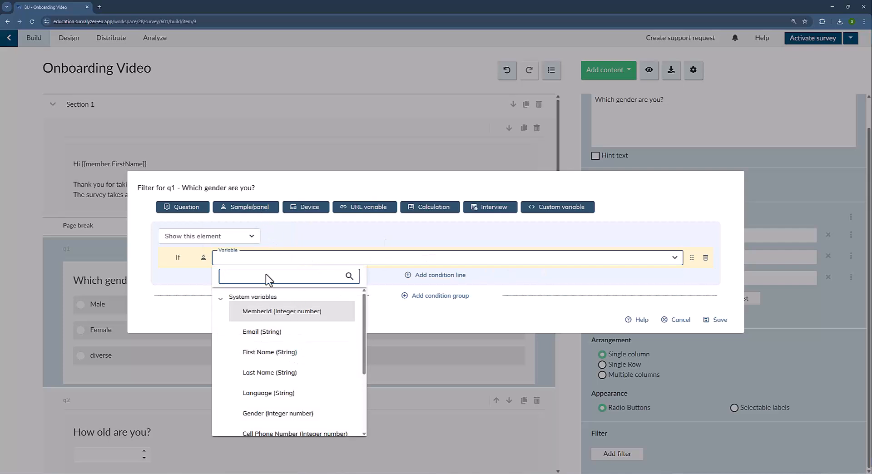
scroll(302, 332, "down", 1)
scroll(303, 331, "down", 3)
left_click(293, 383)
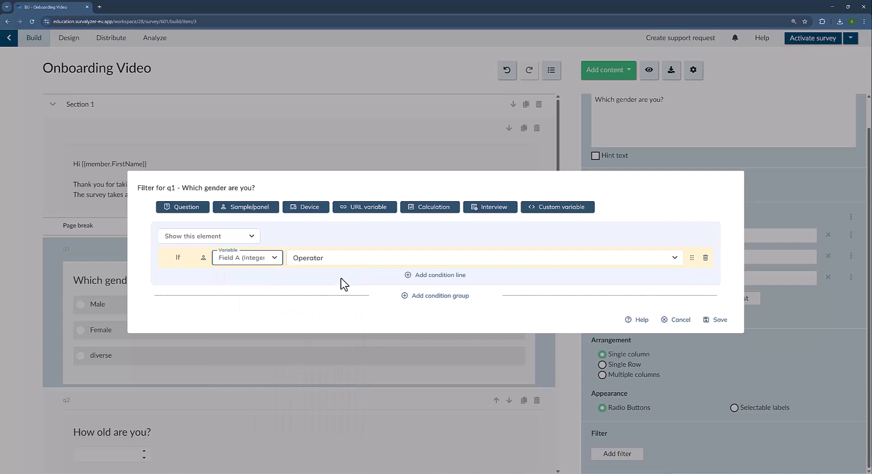
left_click(344, 261)
left_click(317, 301)
left_click(465, 258)
type("1")
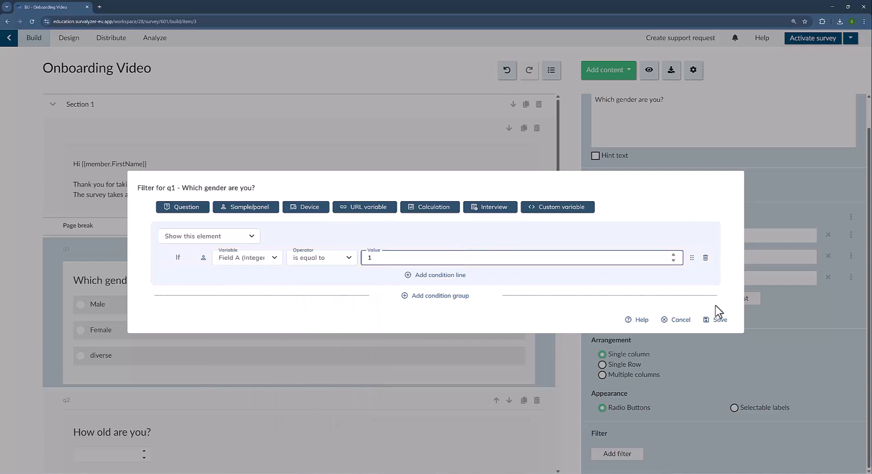
left_click(717, 323)
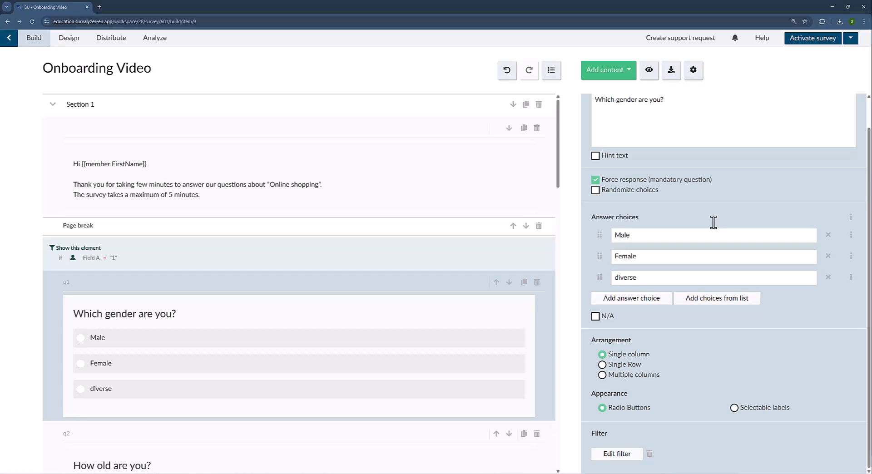
left_click(120, 49)
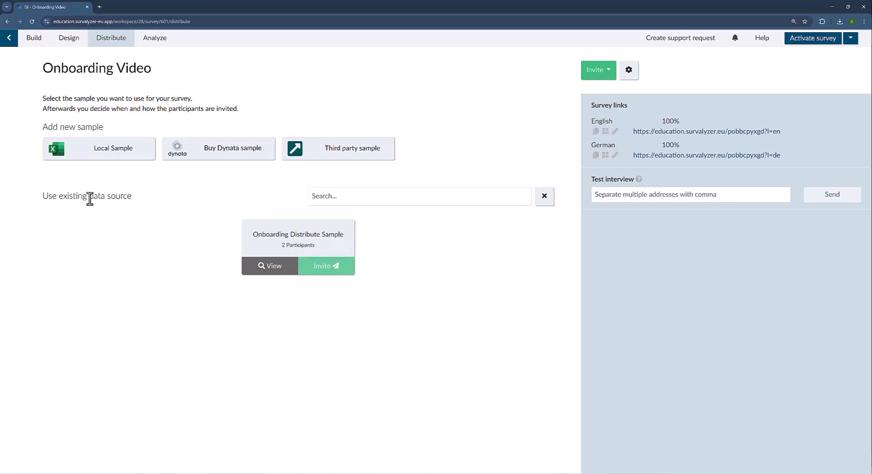
Start inviting the Onboarding Distribute Sample from its card on the distribution page.
left_click(345, 271)
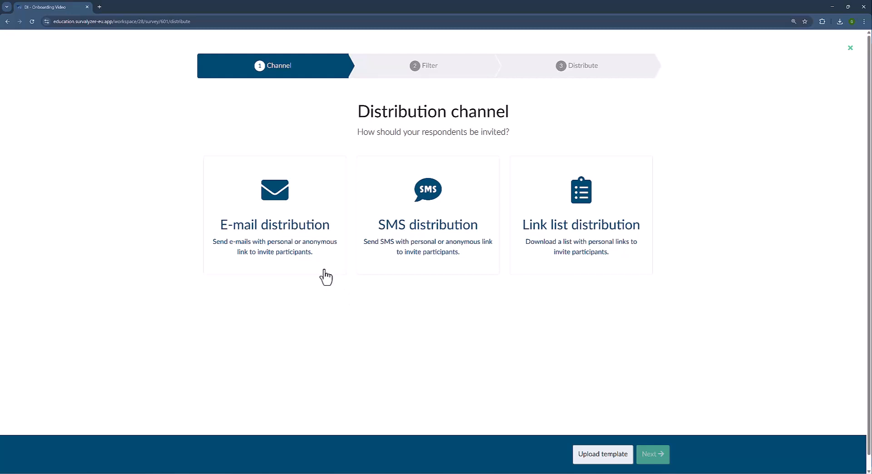
Choose Link list distribution as the invitation channel and continue to the Filter step.
left_click(636, 254)
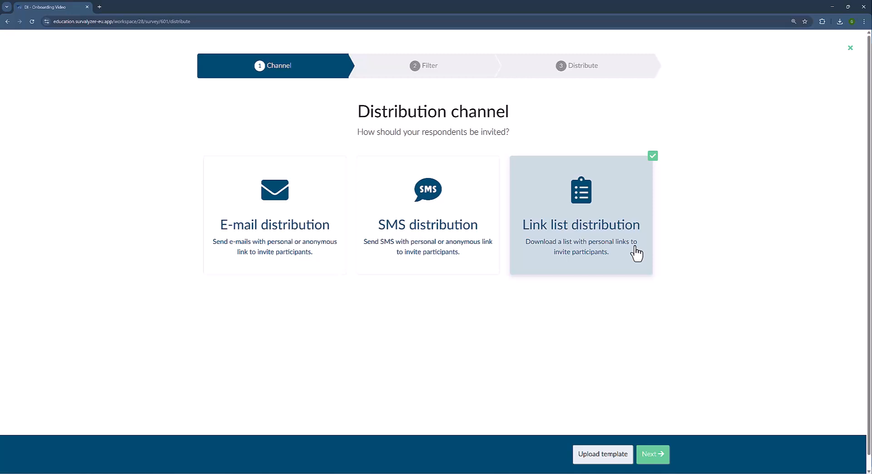
left_click(653, 455)
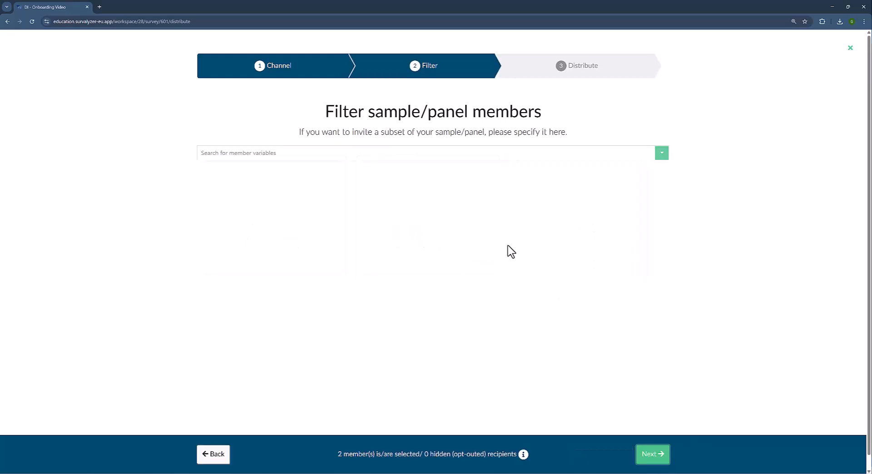
Browse the system and custom member fields (Field A, B, C) without applying any filter.
left_click(421, 159)
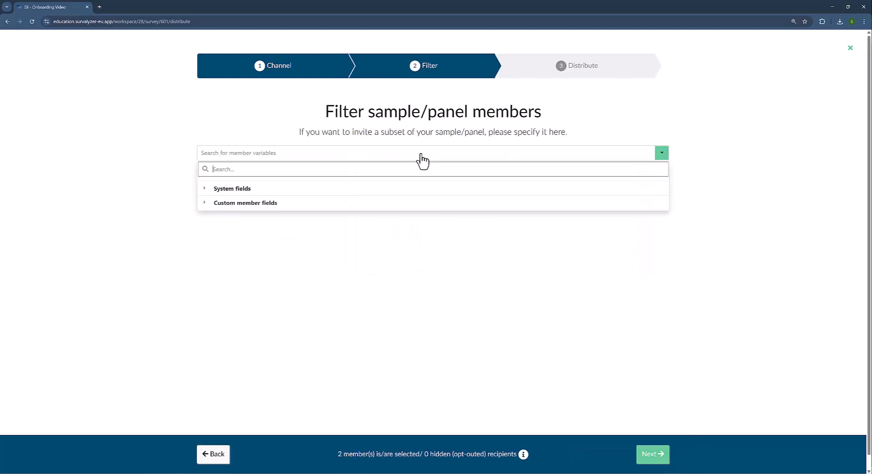
left_click(242, 189)
left_click(242, 189)
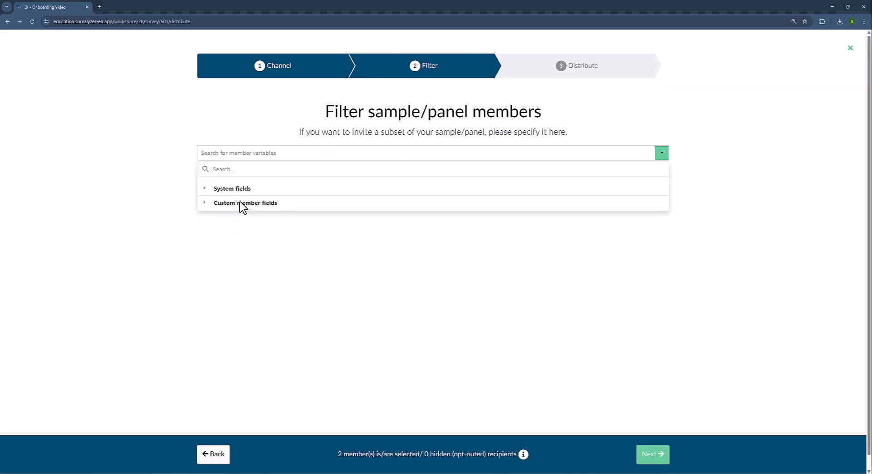
left_click(242, 204)
left_click(242, 205)
left_click(447, 156)
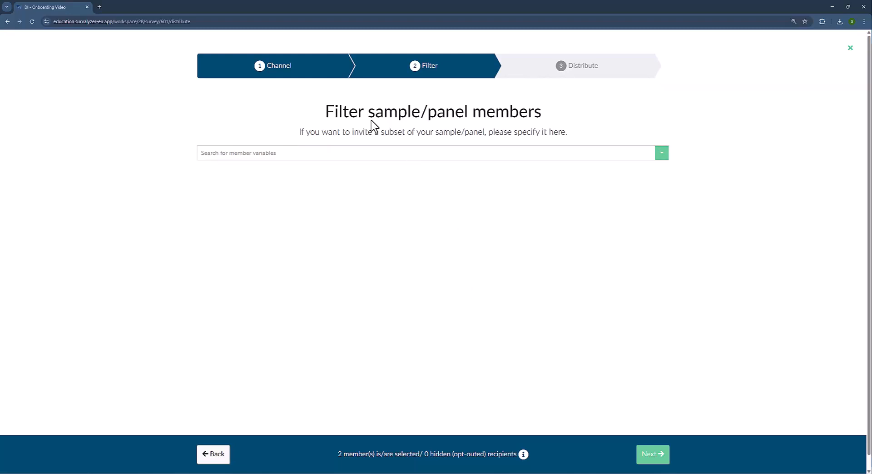
Continue to the Distribute summary and review its draft-mode warning.
left_click_drag(345, 132, 484, 137)
left_click(552, 271)
left_click(652, 461)
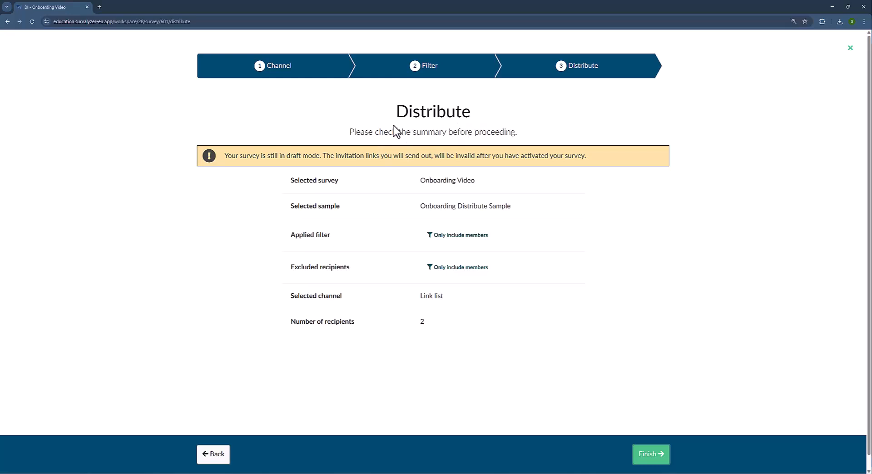
left_click_drag(227, 157, 587, 156)
Close the Distribute wizard without finishing the distribution.
left_click(586, 155)
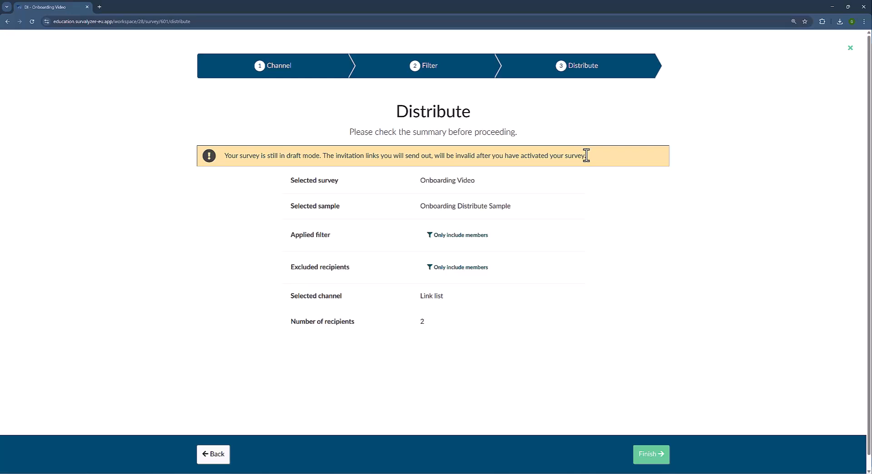
left_click(851, 49)
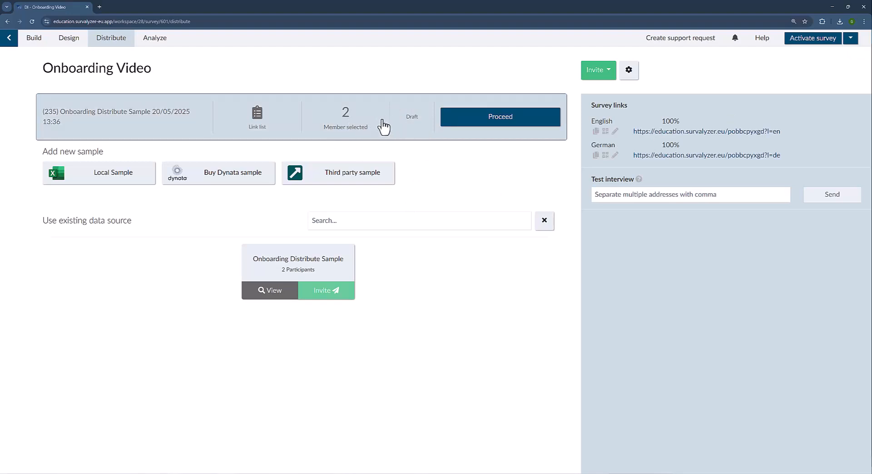
Start distributing to the sample, close the wizard, then reopen it.
left_click(484, 122)
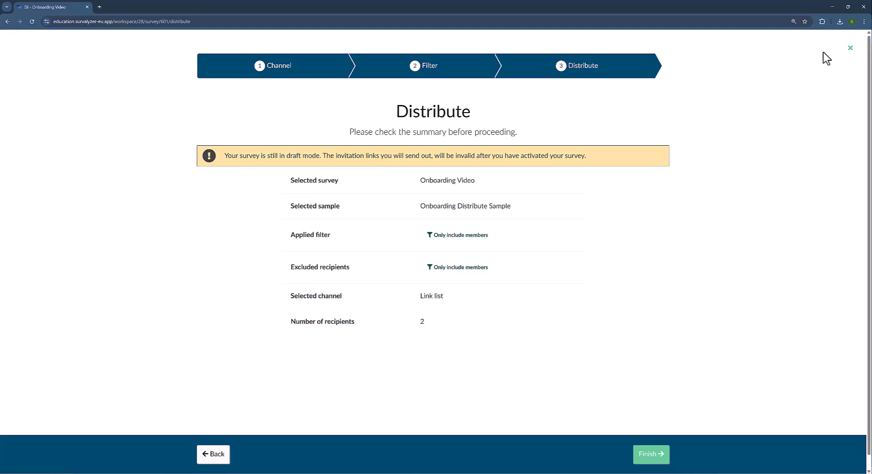
left_click(850, 49)
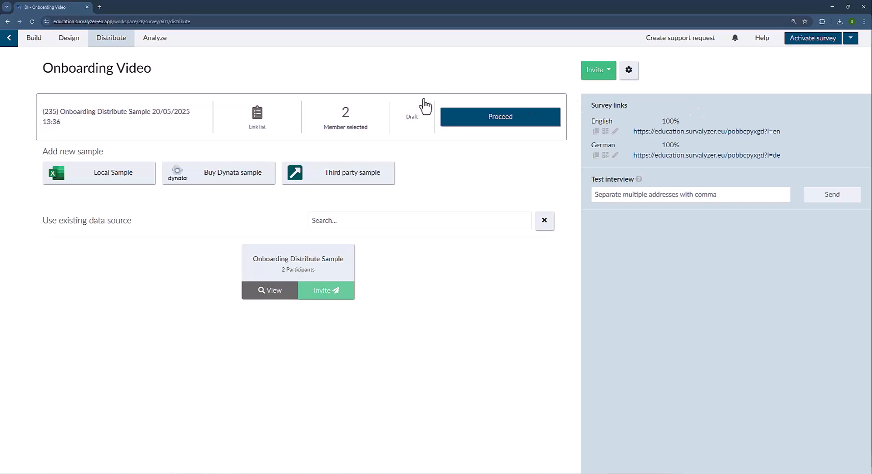
left_click(474, 121)
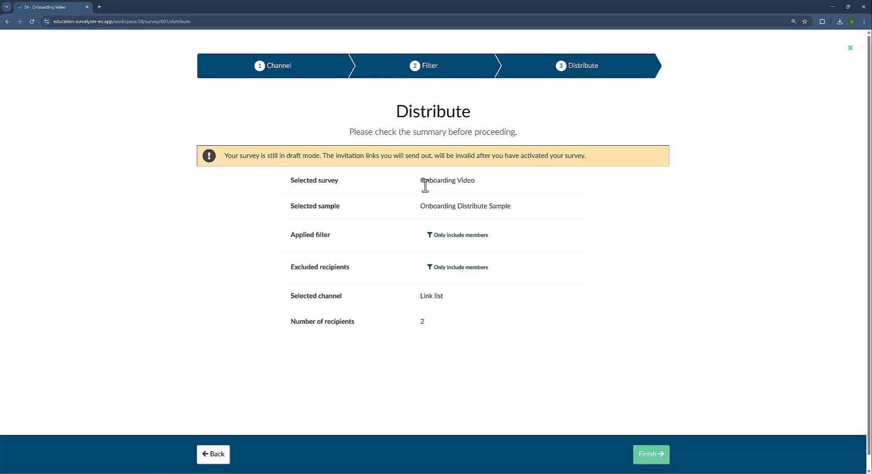
Check the summary's survey, Link list channel and 2 recipients, then finish the distribution.
left_click_drag(292, 180, 525, 200)
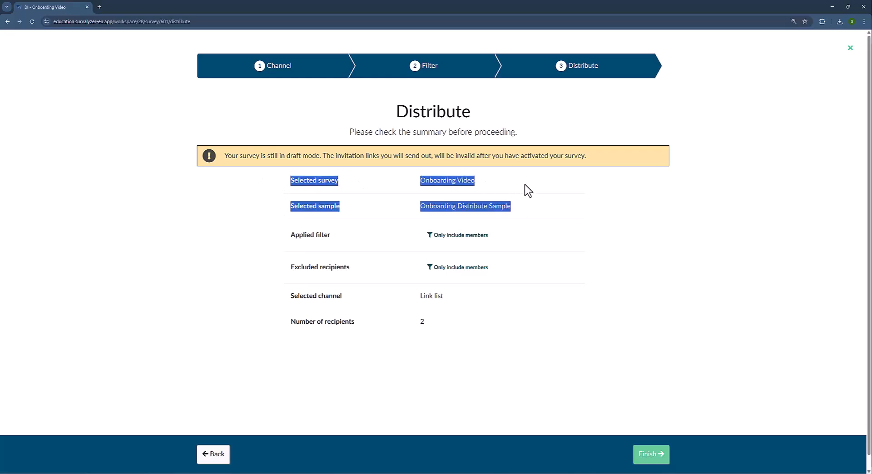
left_click(528, 190)
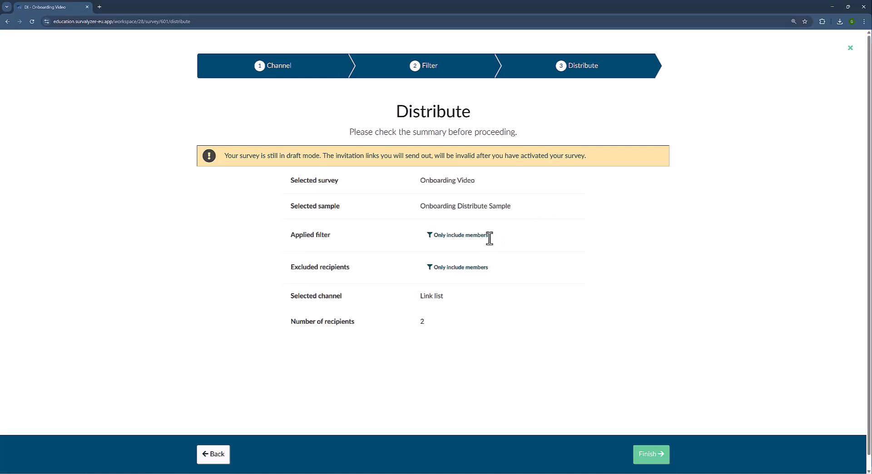
left_click_drag(450, 297, 393, 298)
left_click(466, 309)
left_click_drag(418, 323, 426, 323)
left_click(460, 322)
left_click(651, 463)
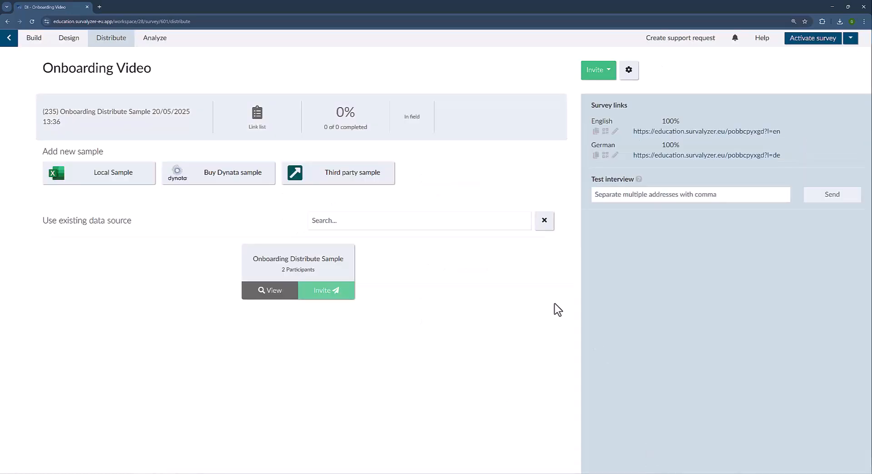
Open the Onboarding Distribute Sample details and review its name and 13:36 creation time.
left_click(418, 115)
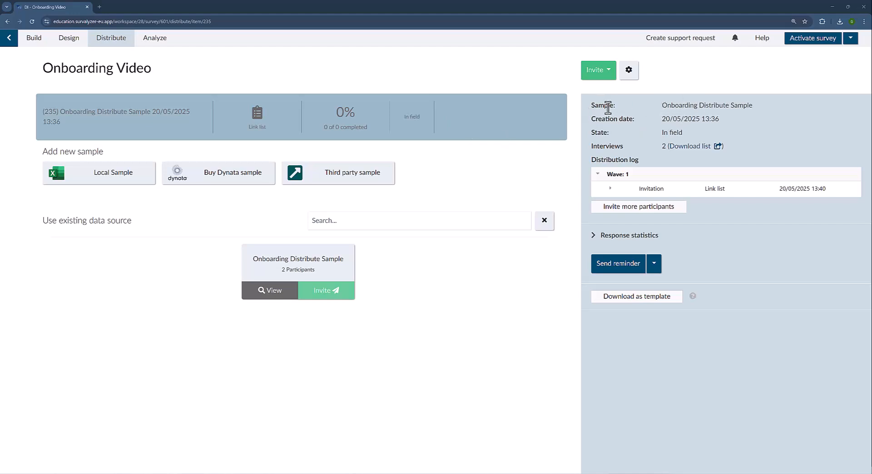
triple_click(694, 105)
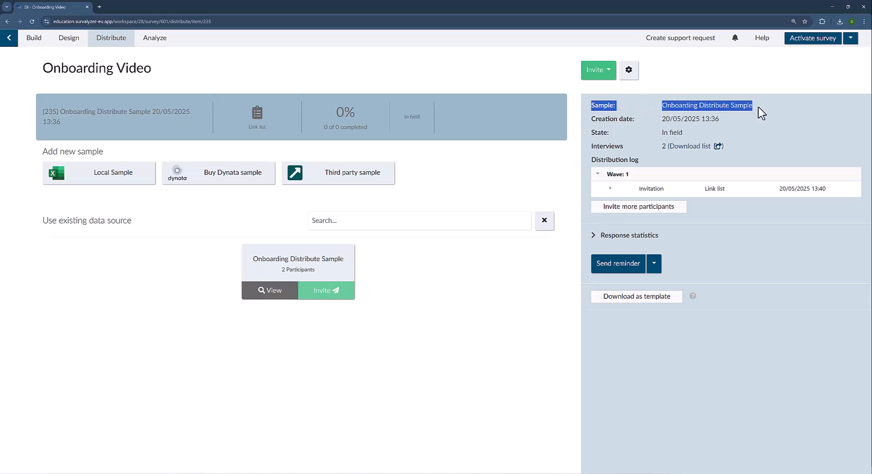
left_click(735, 109)
double_click(720, 119)
left_click_drag(654, 119, 595, 126)
left_click(606, 132)
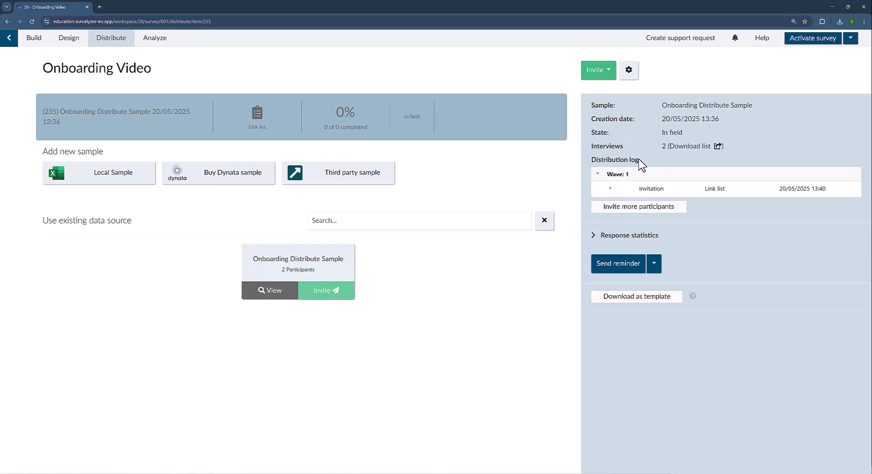
Expand the link-list invitation and its response statistics, then collapse Wave 1.
left_click(611, 188)
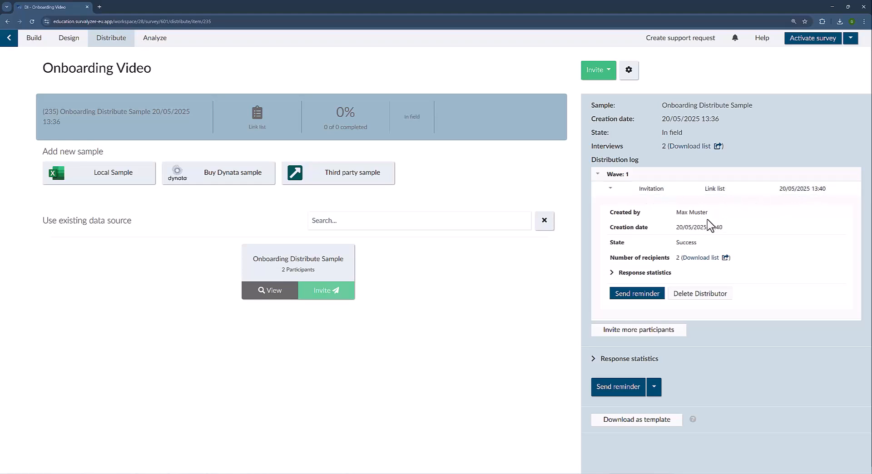
left_click(619, 276)
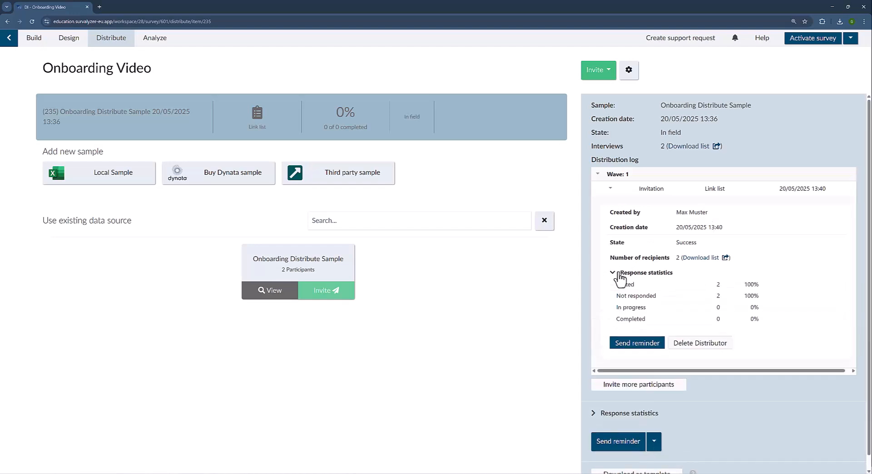
left_click(598, 177)
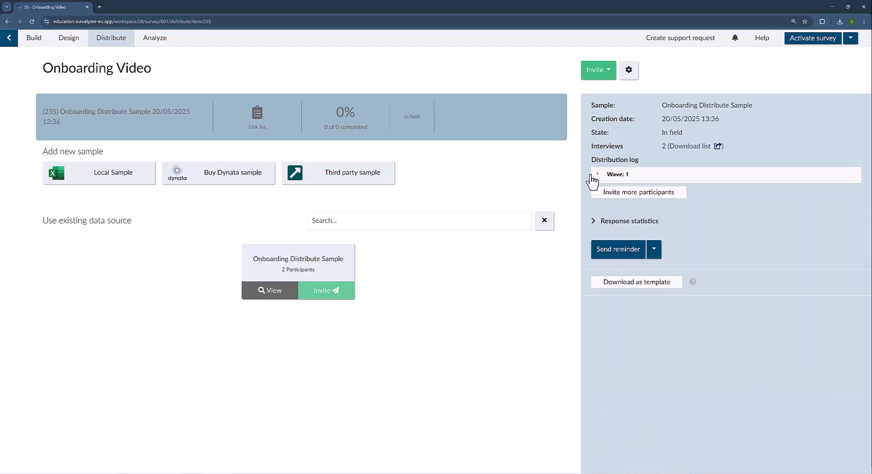
Expand the Wave 1 log entry again and hide the invitation details.
left_click(599, 177)
left_click(609, 190)
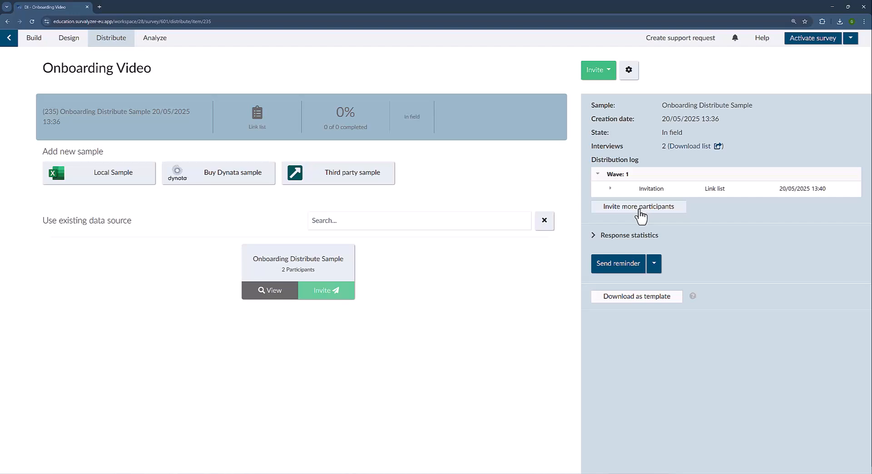
Review the sample's overall and invitation response statistics in the distribution log.
left_click(603, 237)
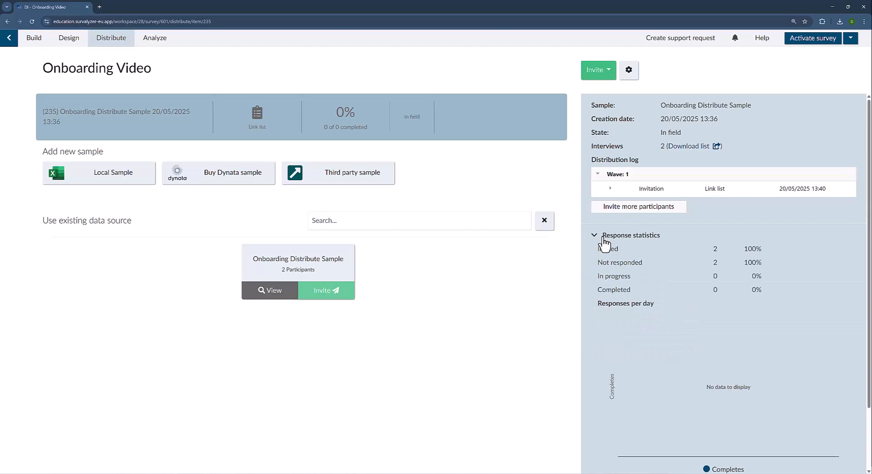
left_click(603, 237)
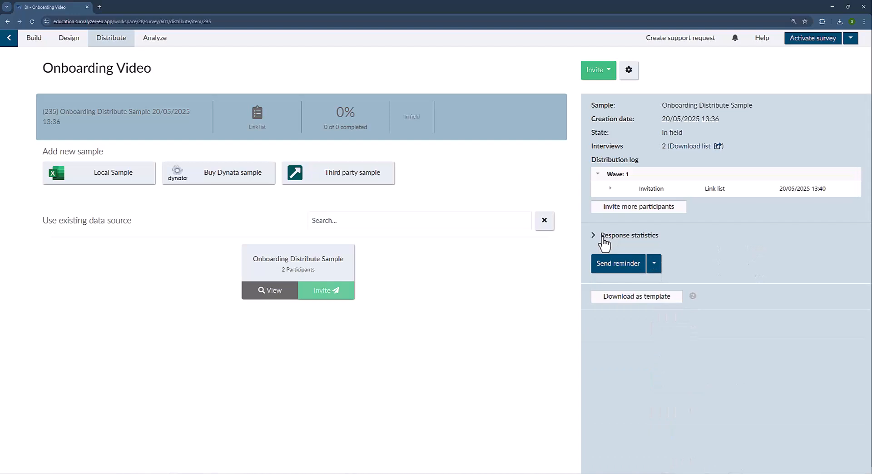
left_click(611, 190)
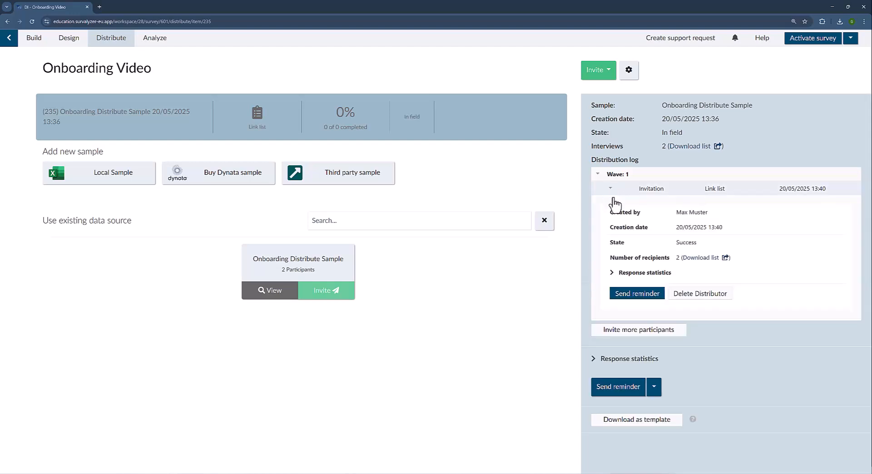
left_click(612, 273)
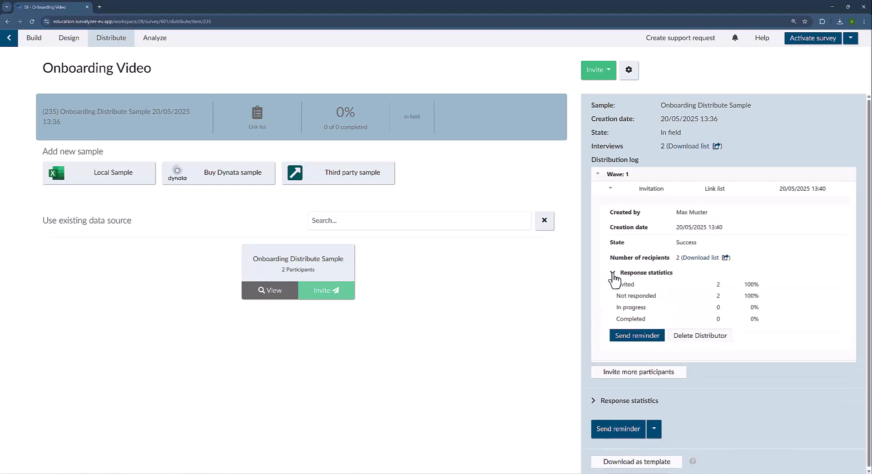
left_click(611, 190)
Collapse the invitation details and download the list of personal survey links.
left_click(612, 188)
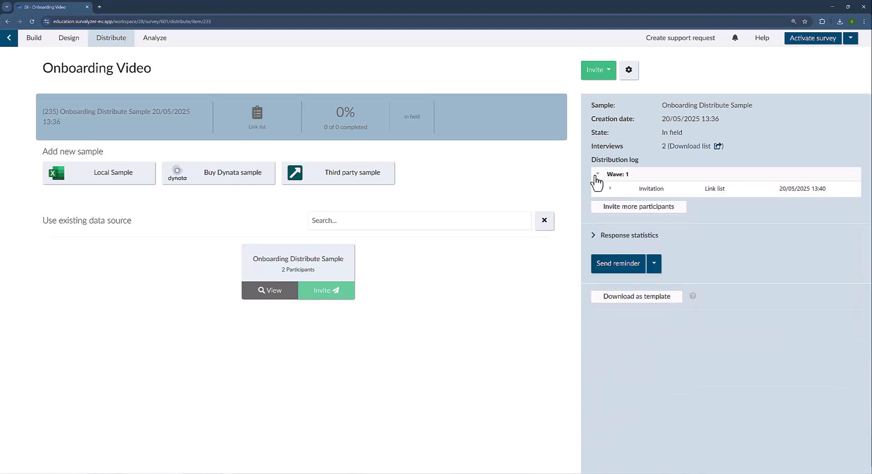
left_click(597, 174)
left_click(596, 175)
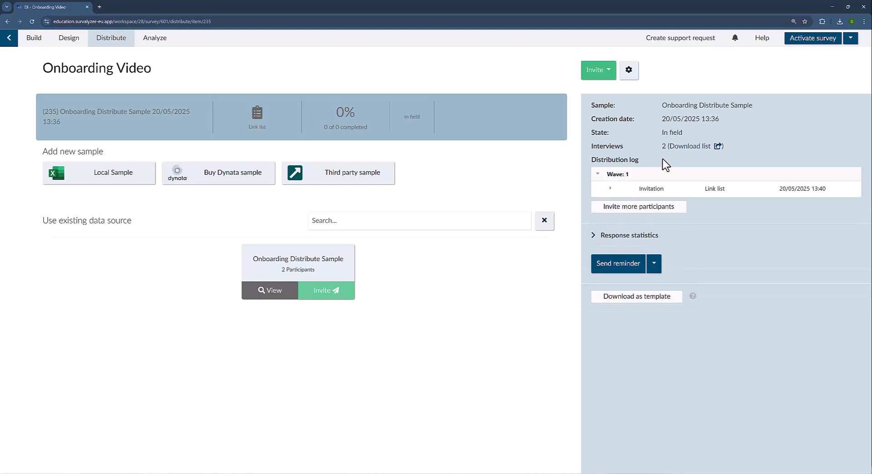
left_click(697, 147)
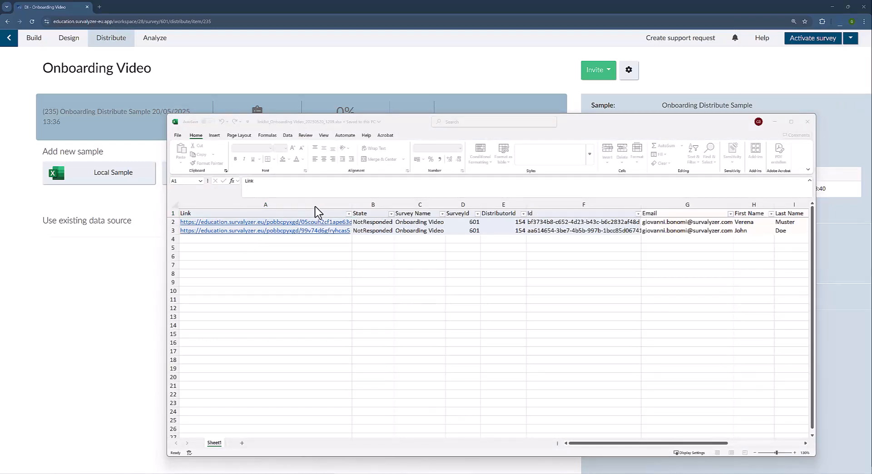
Inspect the two personal links and the first participant's name and e-mail in the link list.
left_click_drag(317, 222, 315, 233)
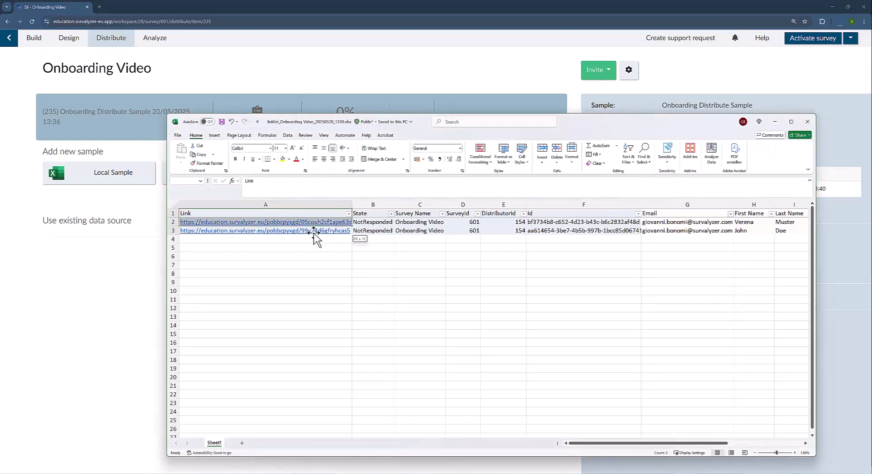
left_click(311, 247)
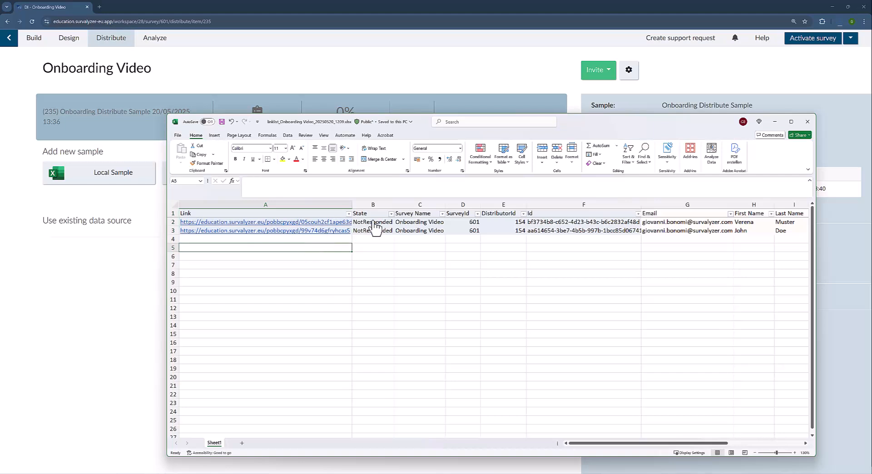
left_click(755, 222)
left_click_drag(793, 224, 214, 225)
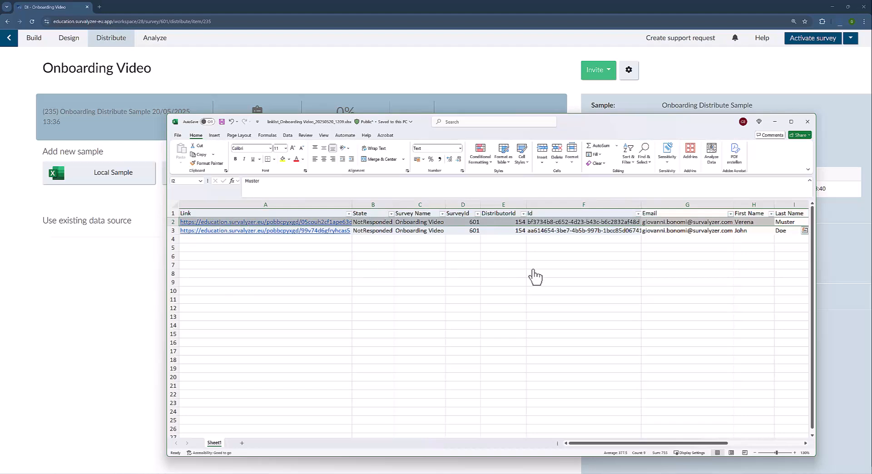
left_click(683, 222)
left_click_drag(675, 442, 754, 441)
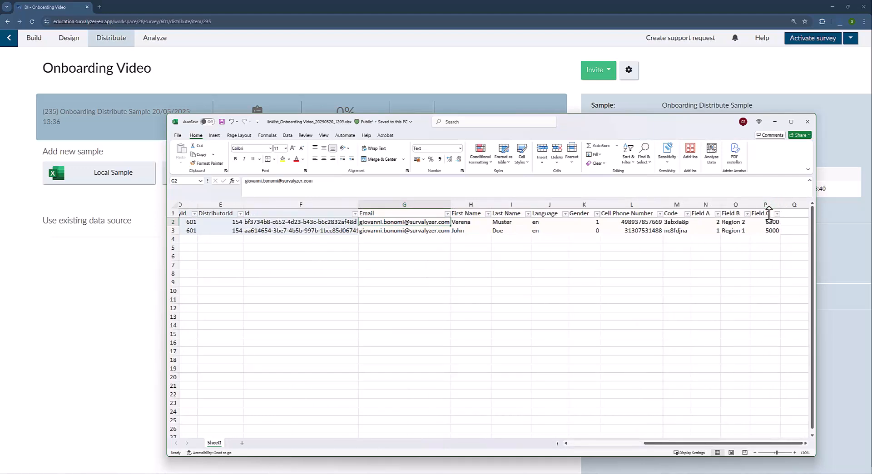
left_click_drag(700, 443, 580, 445)
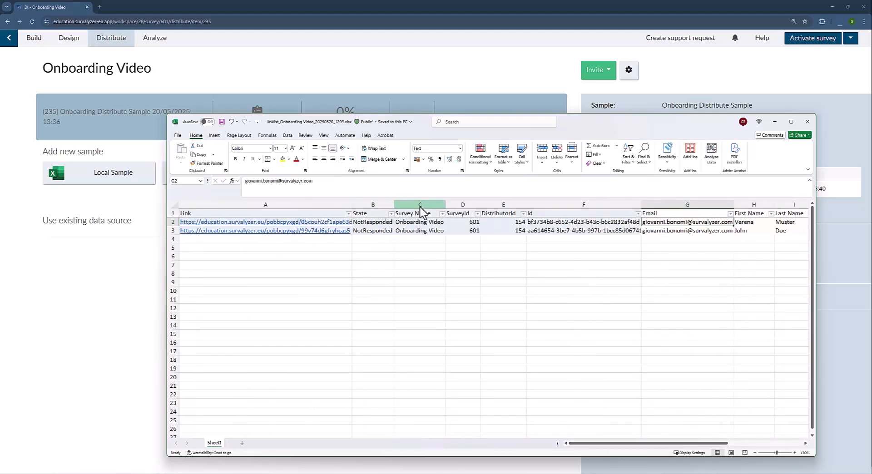
Check the Survey Name to DistributorId columns and both participants' State values.
left_click_drag(421, 208, 511, 208)
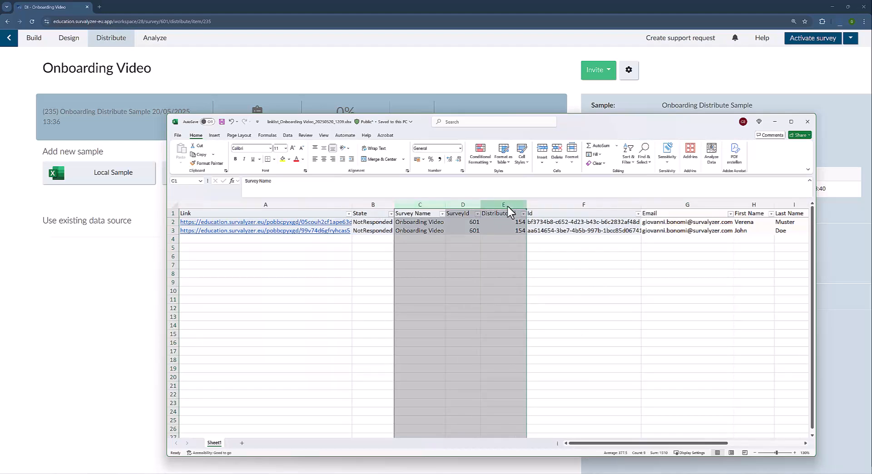
left_click(373, 225)
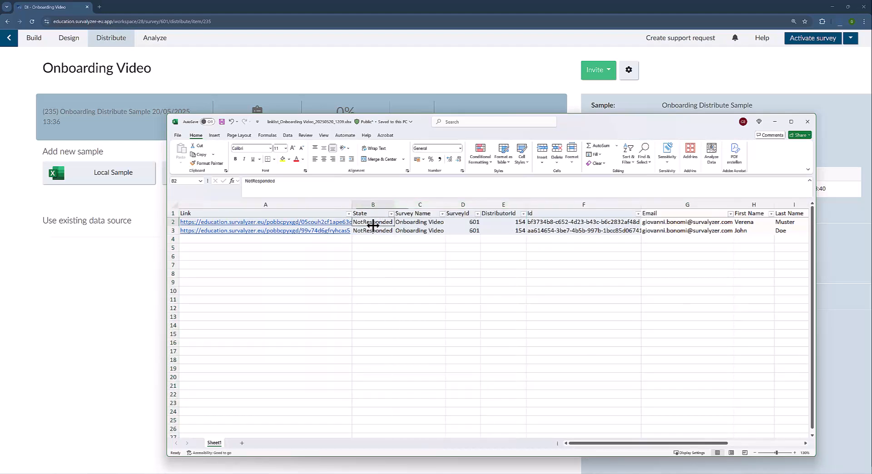
left_click_drag(372, 225, 373, 234)
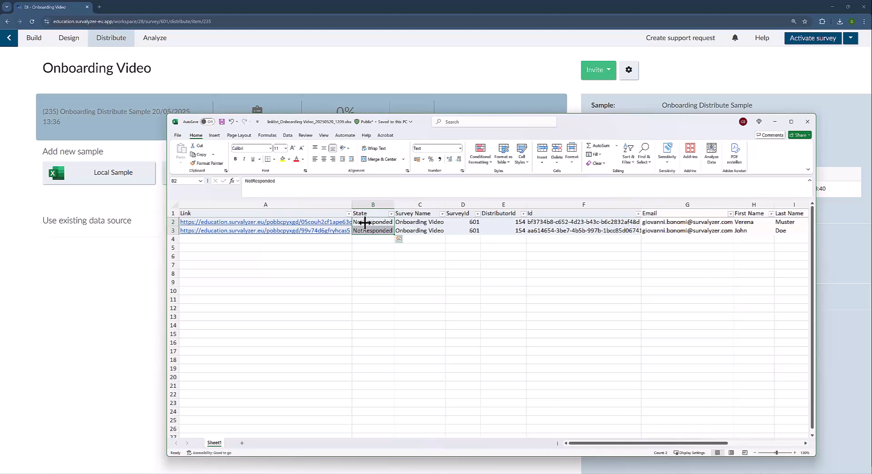
left_click(364, 222)
left_click(365, 230)
left_click(371, 222)
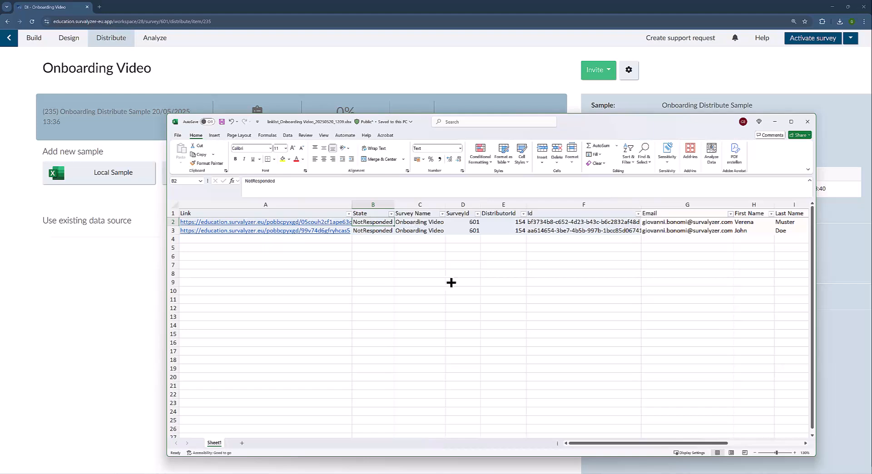
left_click_drag(653, 448, 729, 449)
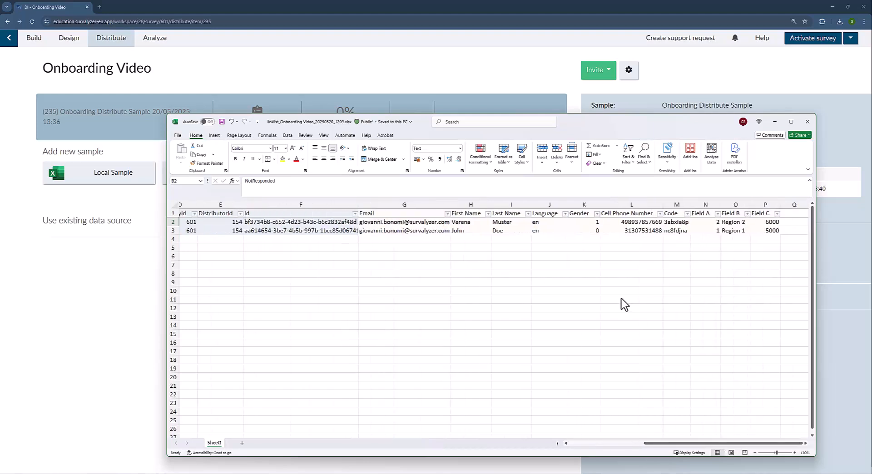
Check the first participant's first name and Field A, then open their personal link in A2.
left_click(472, 224)
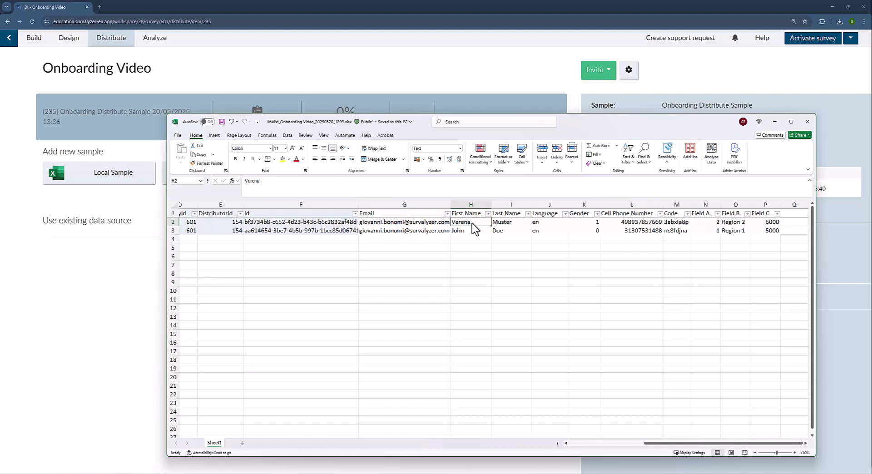
left_click(705, 224)
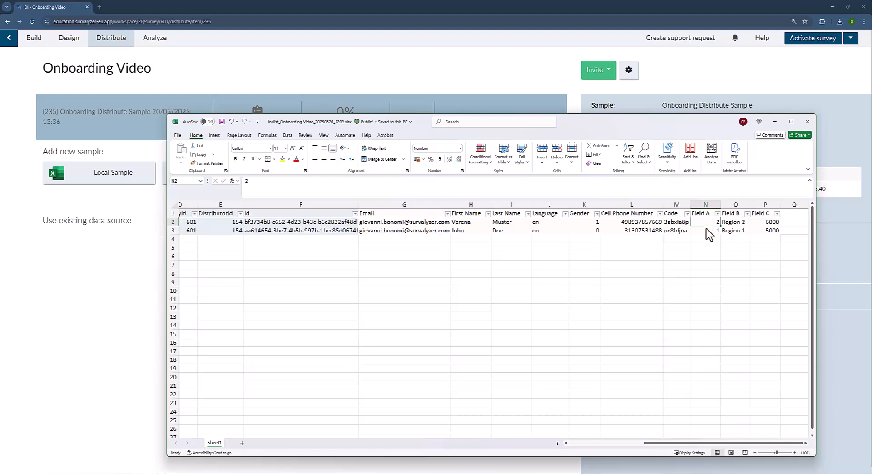
left_click_drag(716, 444, 626, 446)
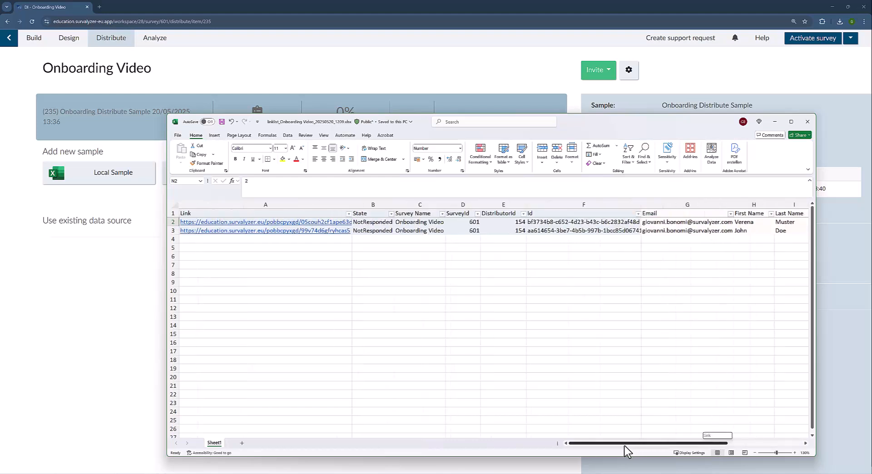
left_click(312, 222)
left_click(312, 221)
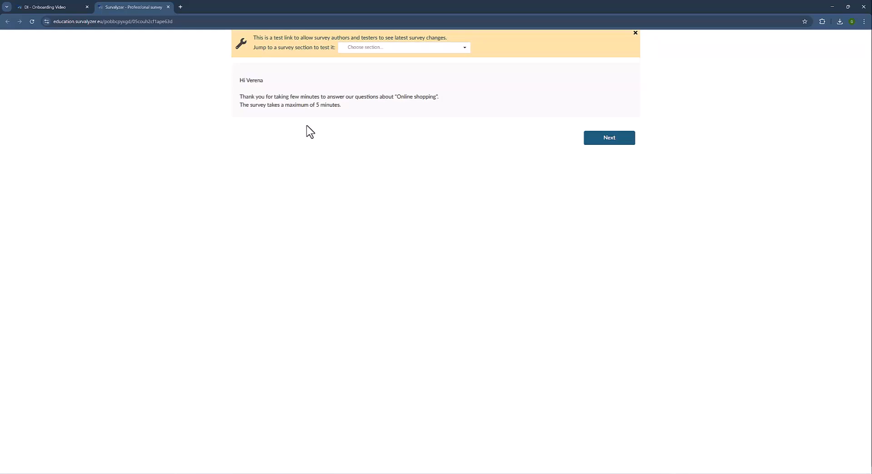
Confirm the first participant's personalised greeting and advance to the next survey page.
left_click_drag(246, 80, 262, 80)
left_click(315, 82)
left_click(609, 140)
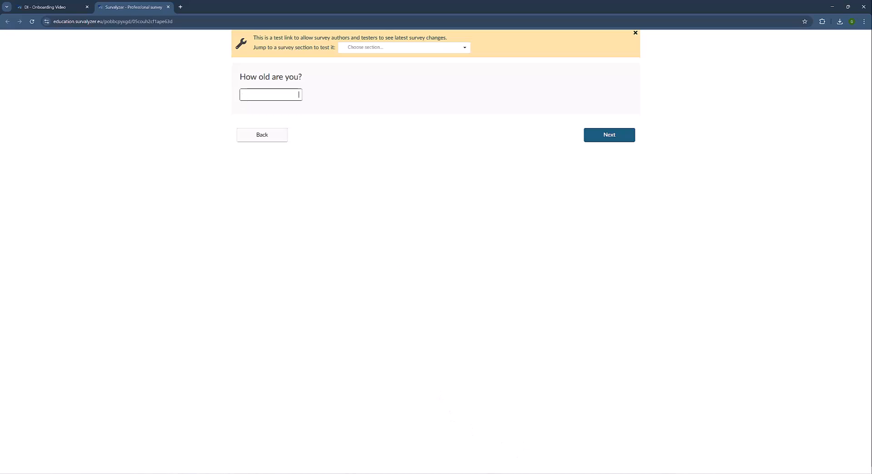
Test the second participant's link through to the gender question, then close both survey tabs.
left_click(560, 473)
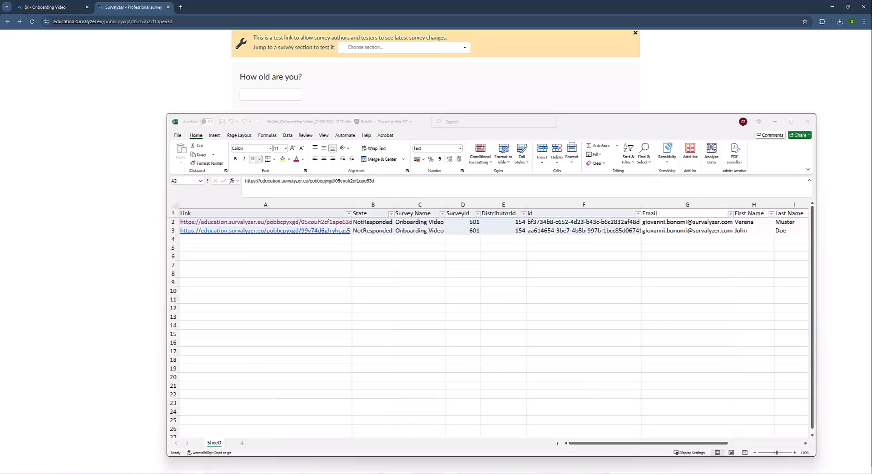
left_click(336, 231)
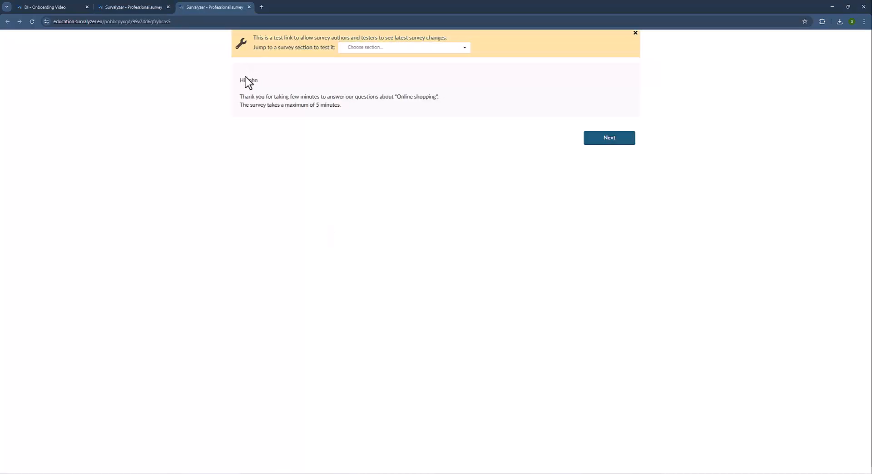
double_click(250, 80)
left_click(270, 85)
left_click(604, 139)
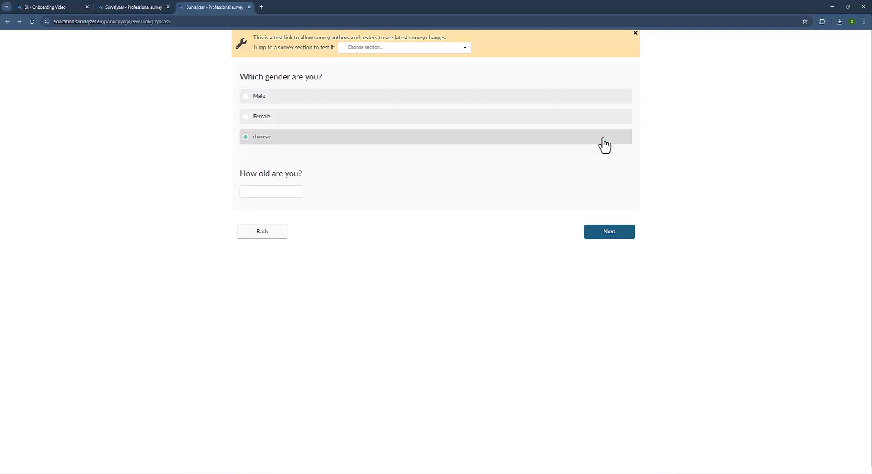
left_click_drag(238, 76, 345, 84)
left_click(346, 83)
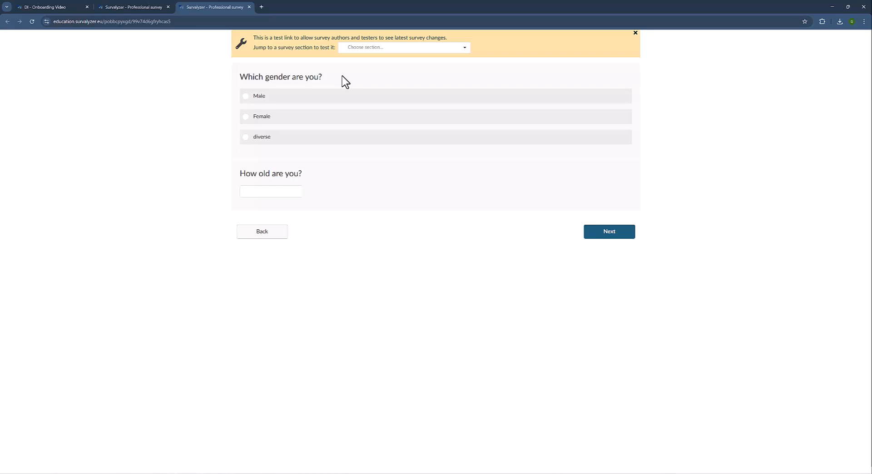
left_click(250, 8)
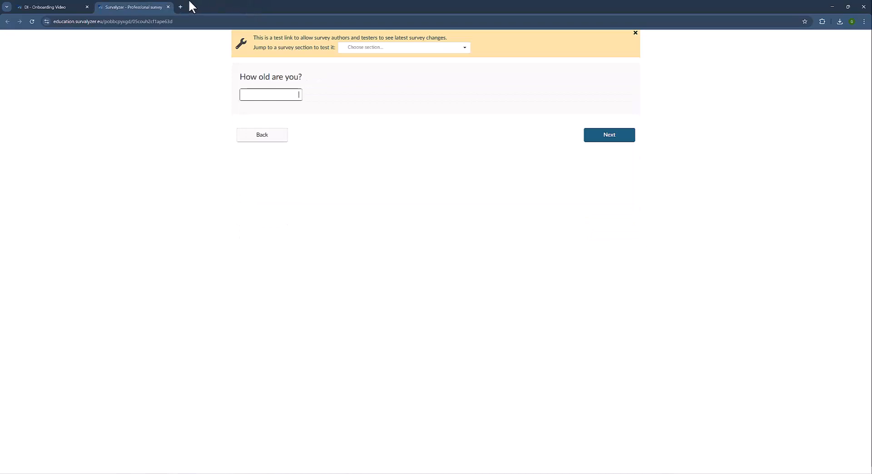
left_click(168, 7)
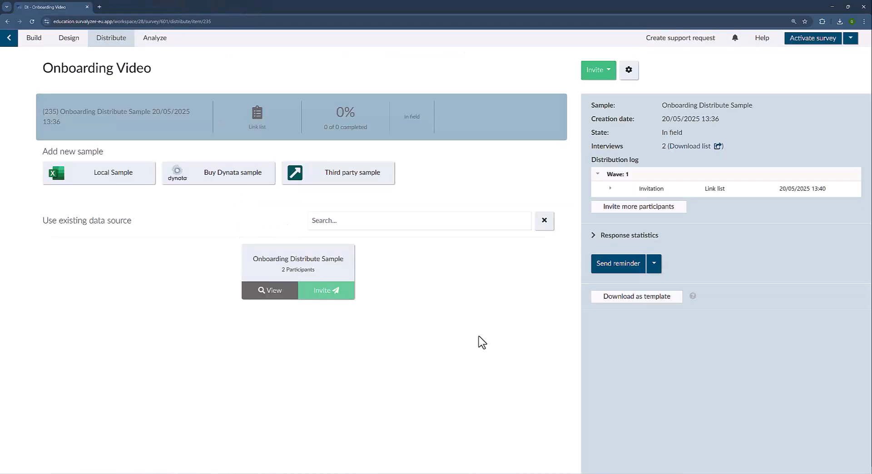
Replace the old link list with a fresh download, confirm both States read InProgress, close Excel.
left_click(573, 472)
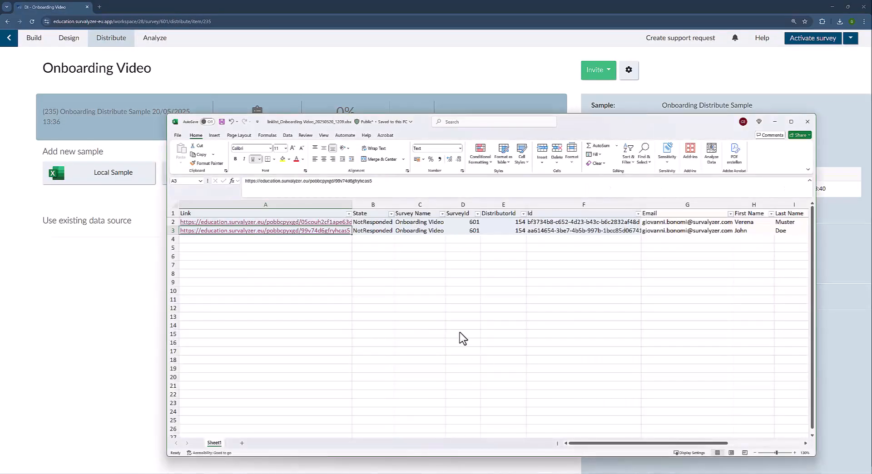
left_click(806, 121)
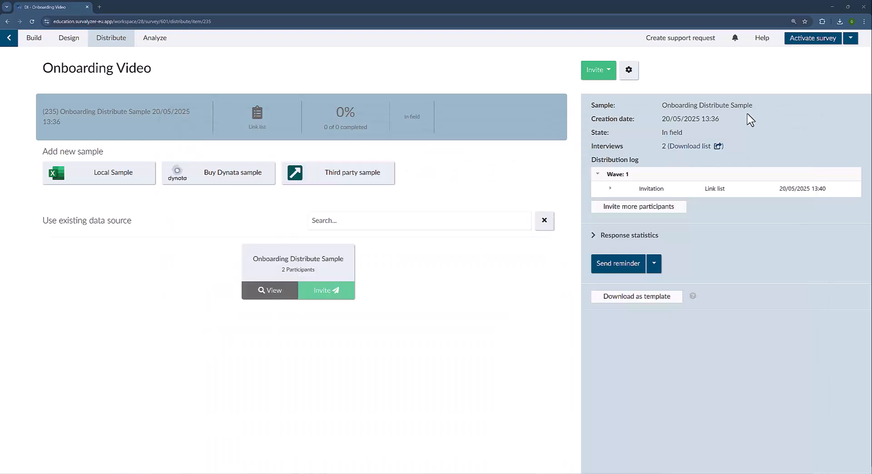
left_click(700, 148)
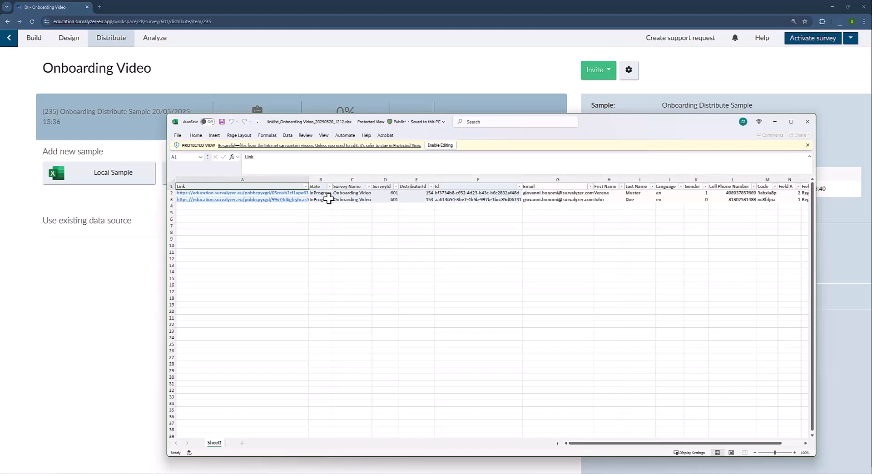
left_click_drag(329, 193, 321, 199)
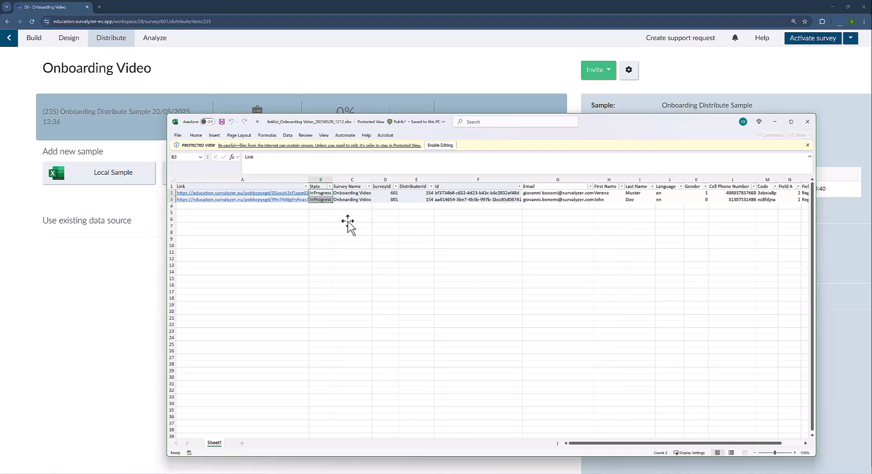
left_click(808, 123)
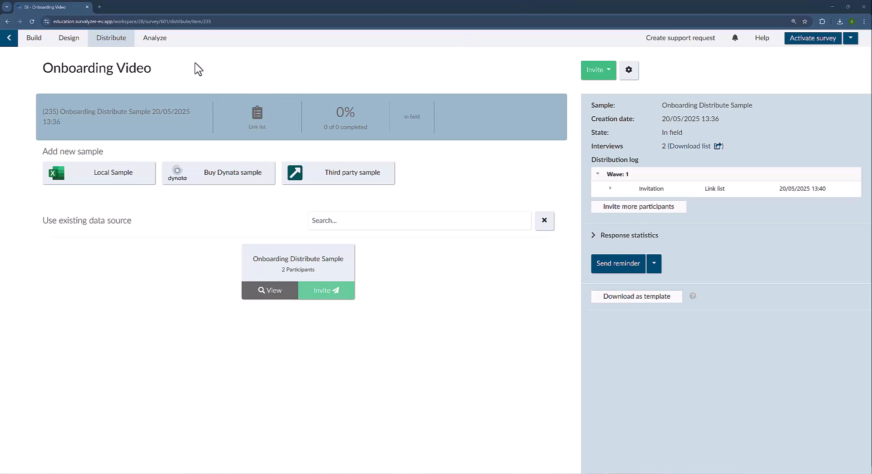
Open the Onboarding Video survey's Build page and expand Access control to reveal Code authentication.
left_click(34, 39)
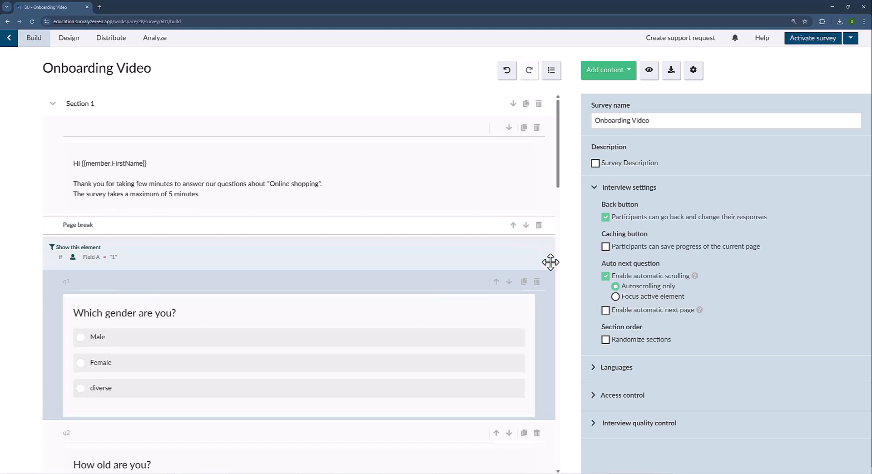
scroll(551, 262, "down", 3)
left_click(594, 395)
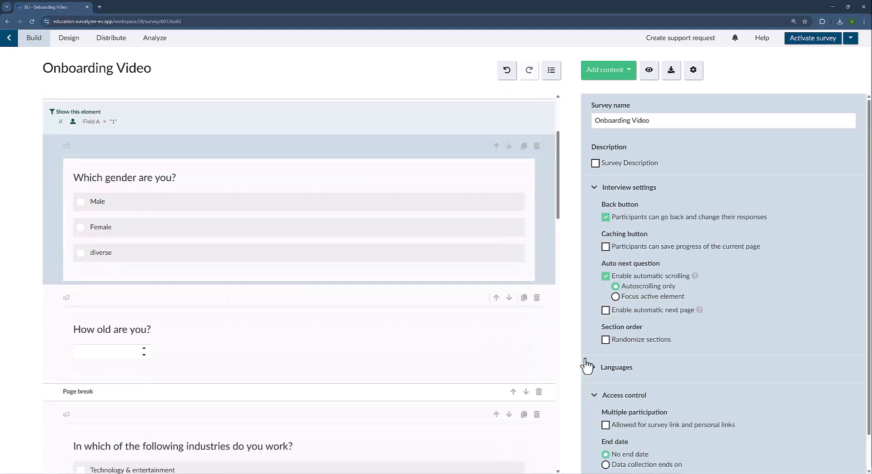
scroll(275, 110, "up", 3)
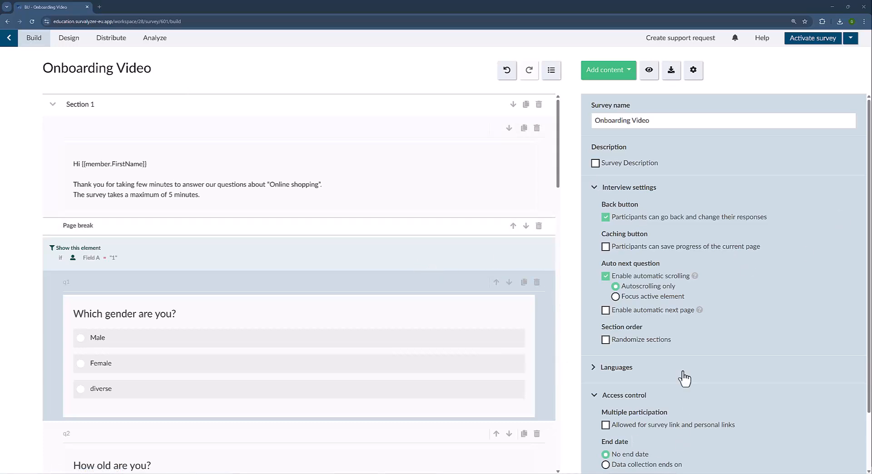
scroll(684, 378, "down", 2)
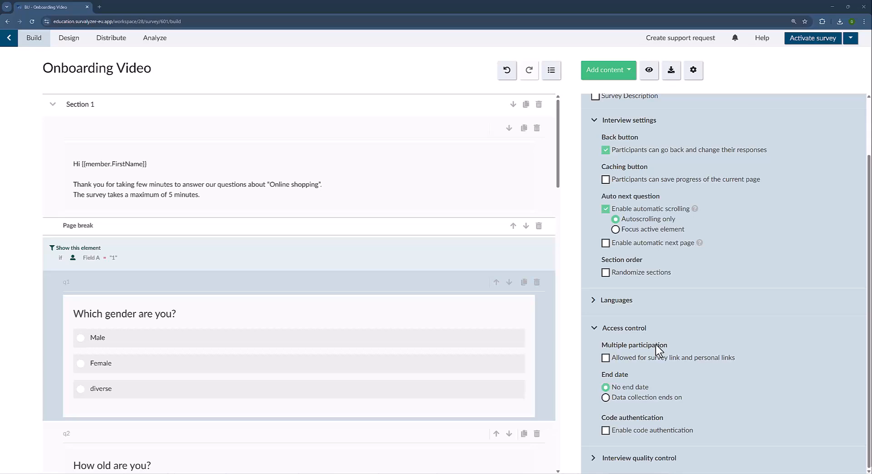
Allow survey-link and personal-link participation, and enable code authentication against Onboarding Distribute Sample, then go to Distribute.
left_click(659, 359)
left_click(665, 432)
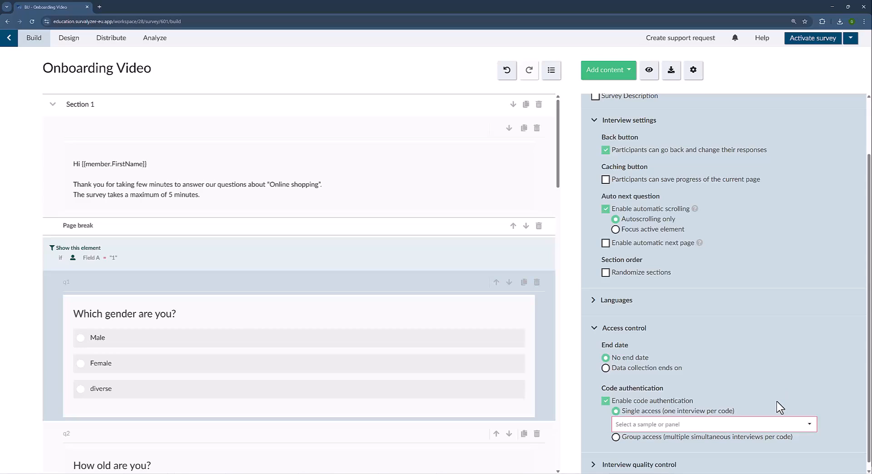
left_click(703, 423)
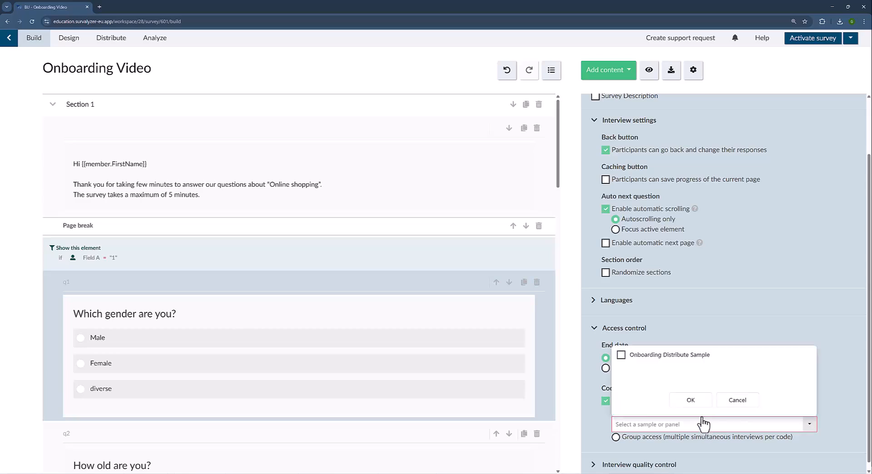
left_click(677, 356)
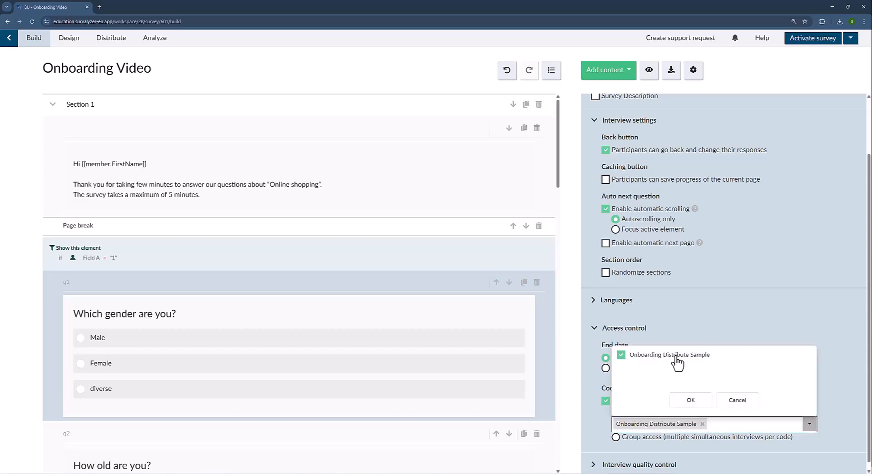
left_click(691, 401)
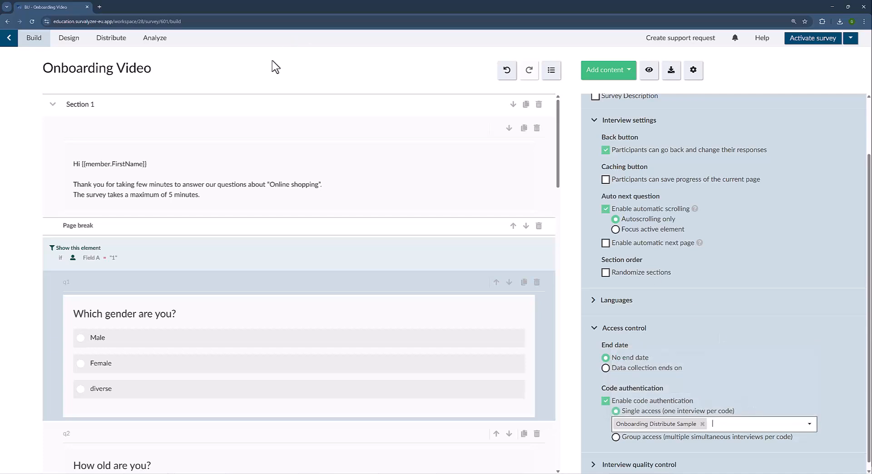
left_click(113, 40)
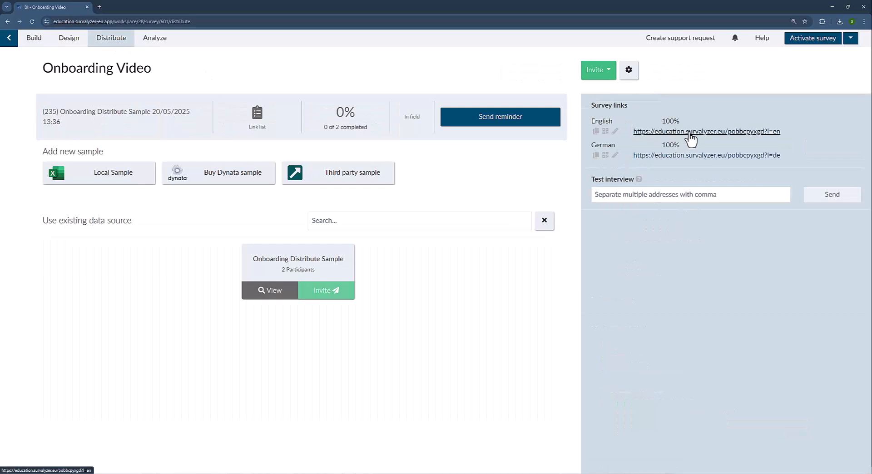
Open the English survey link and paste the first participant's code from cell M2 as invitation code.
left_click(690, 135)
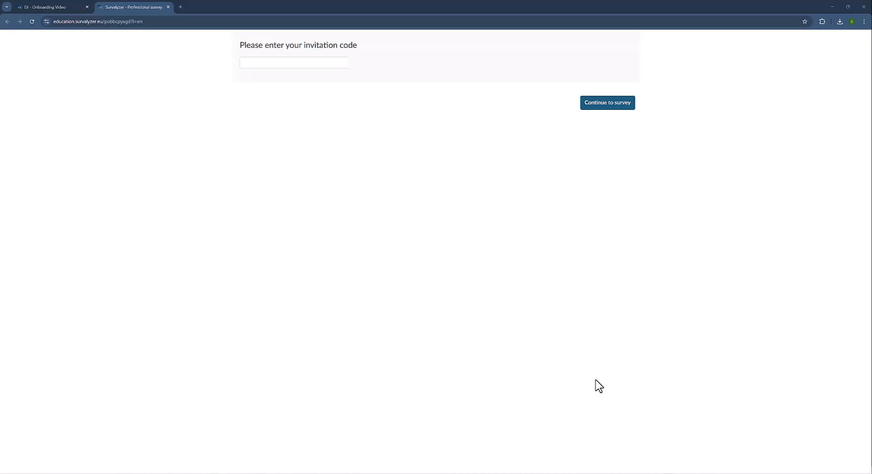
key("alt+Tab")
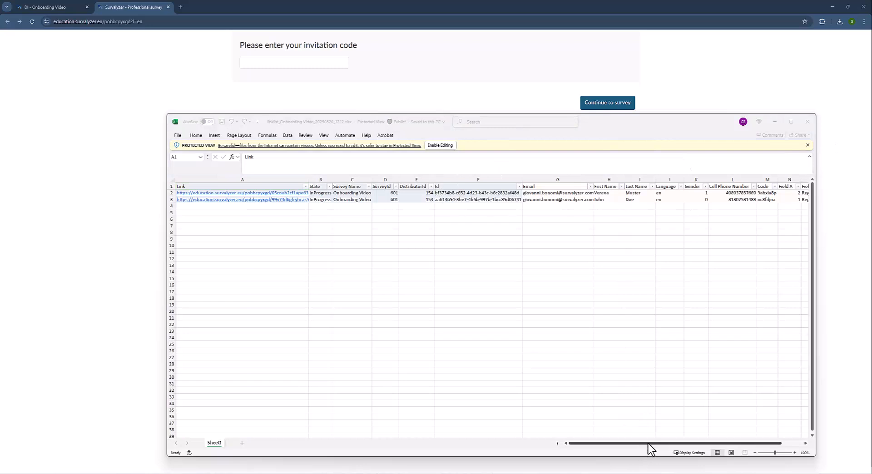
left_click(766, 192)
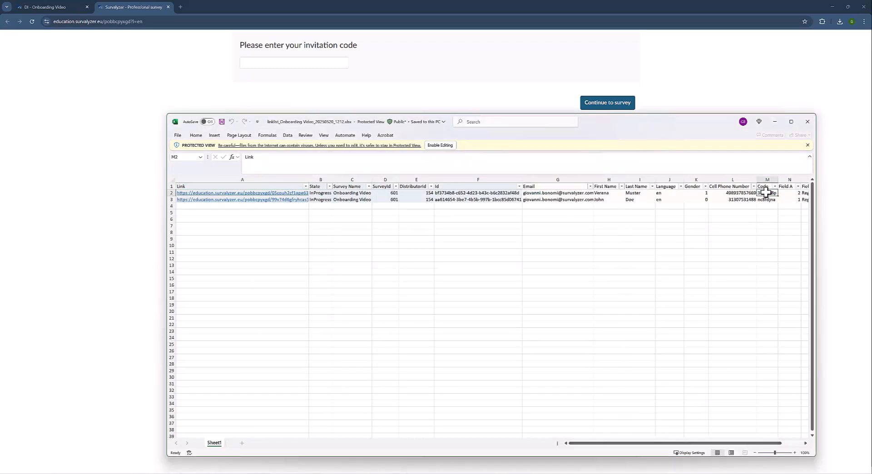
left_click(774, 122)
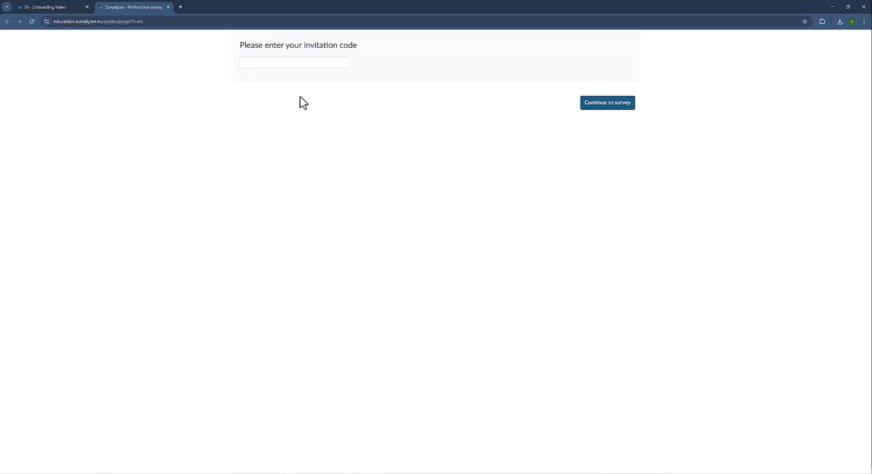
left_click(307, 62)
type("3abxia8p")
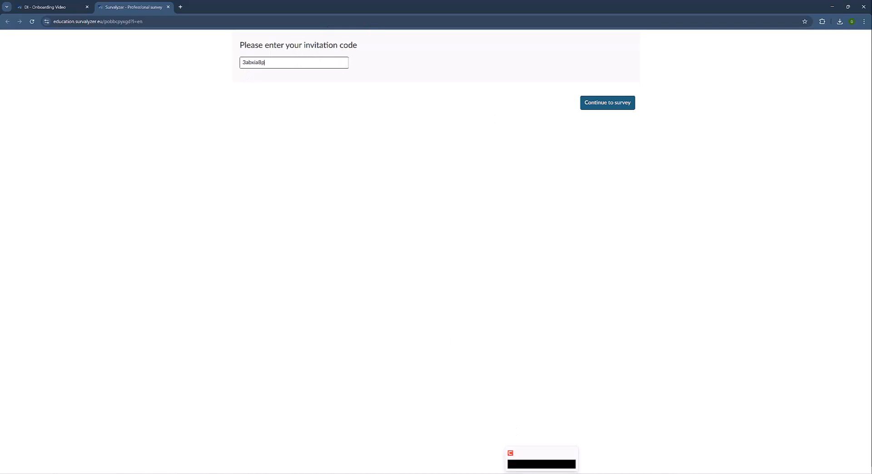
Check the code against the link list, enter the survey, highlight the personalised name, and close the tab.
left_click(561, 473)
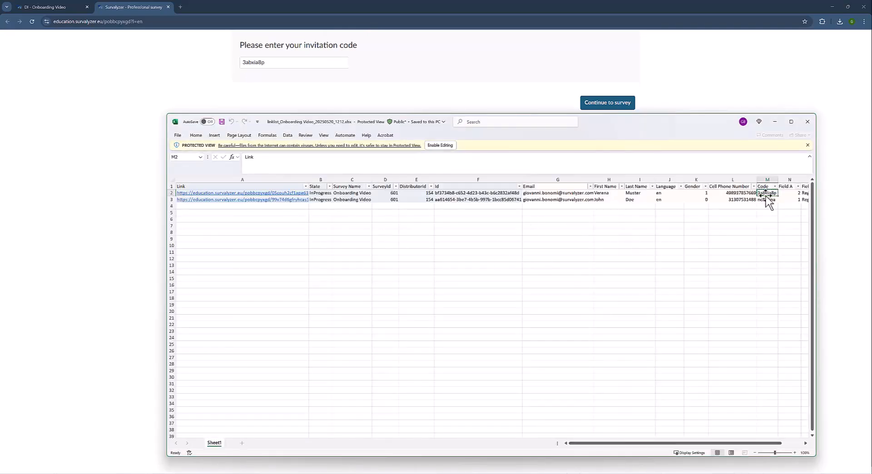
left_click(774, 126)
left_click(612, 114)
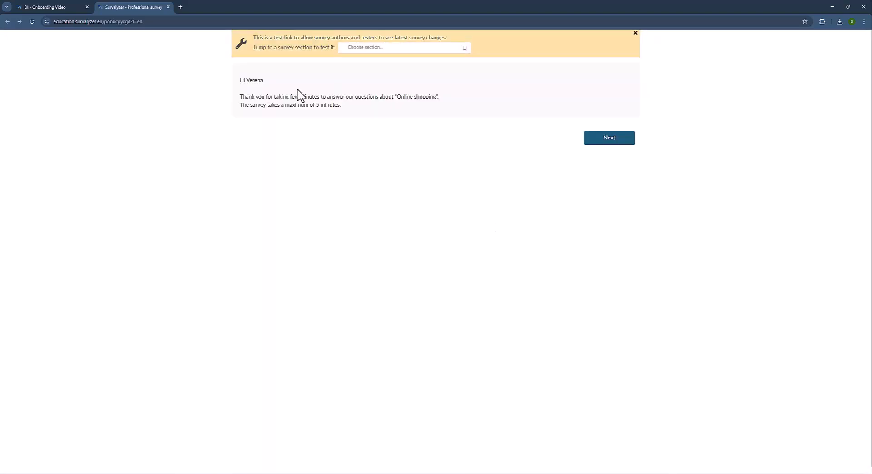
double_click(254, 80)
left_click(168, 6)
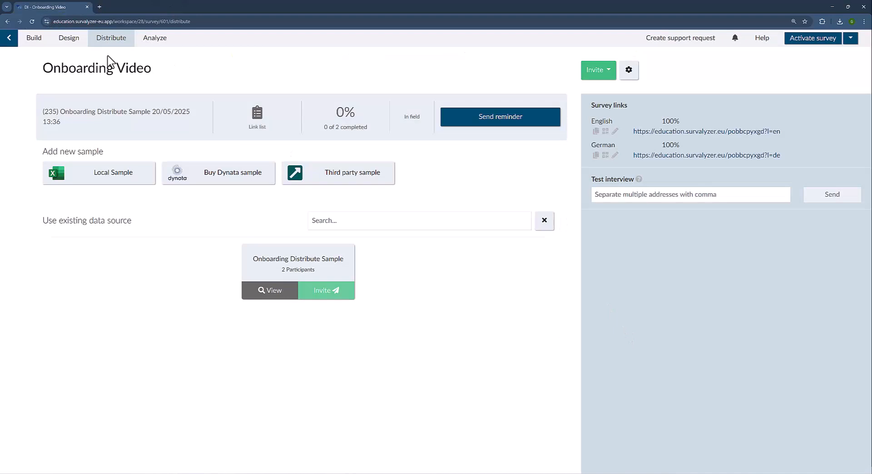
Review the Access control settings on the Build page, then show the Figma personal-versus-group access code diagram.
left_click(34, 40)
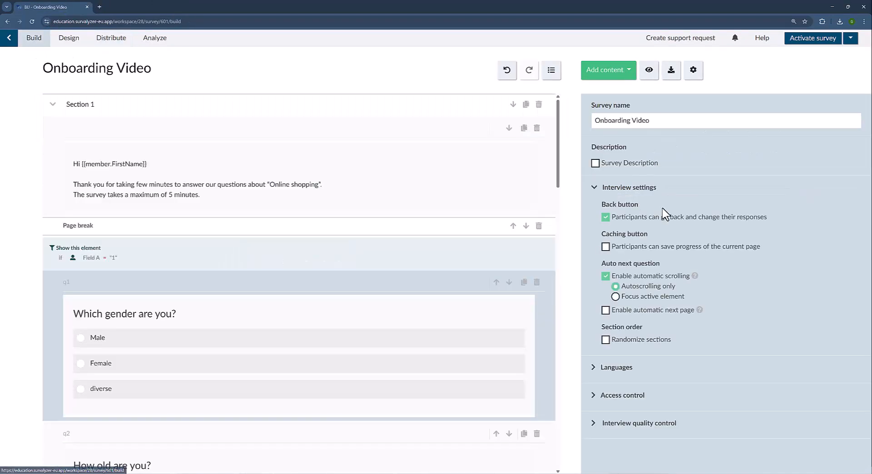
left_click(615, 401)
scroll(688, 385, "down", 1)
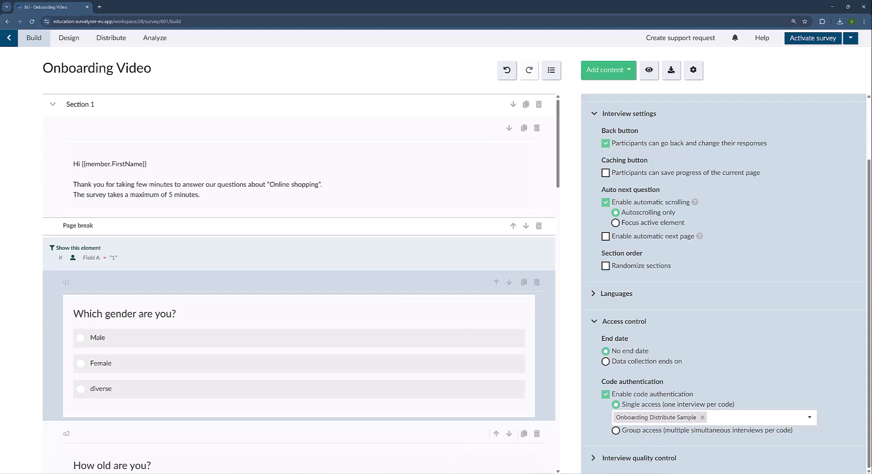
left_click(423, 461)
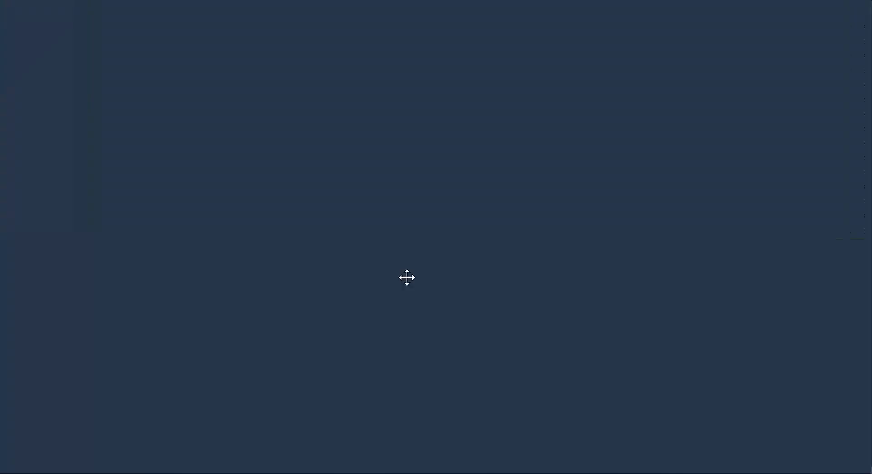
left_click(133, 7)
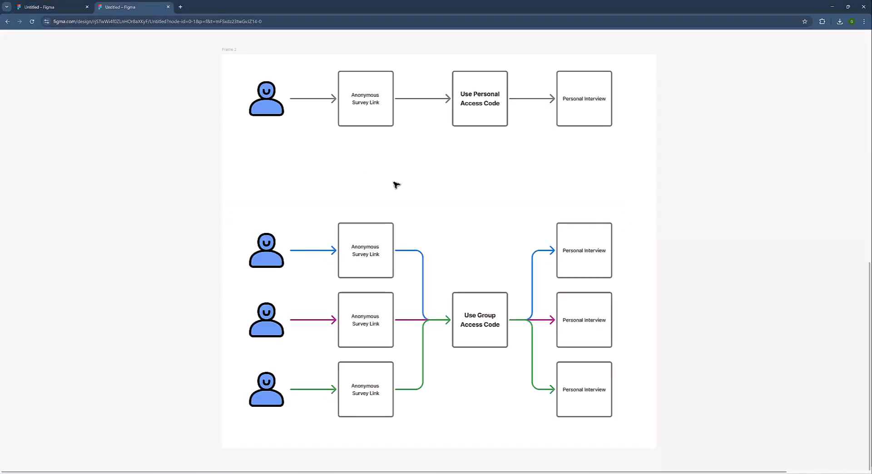
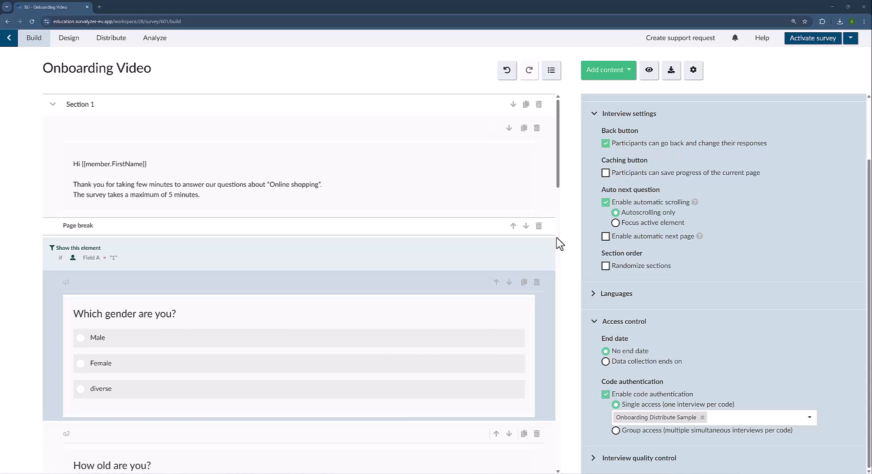
Uncheck Enable code authentication under Access control for the Onboarding Video survey.
left_click(606, 395)
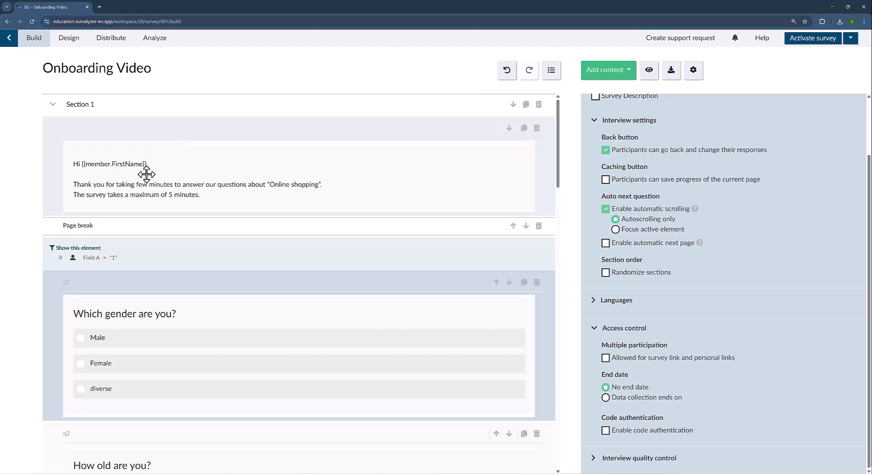
left_click(649, 69)
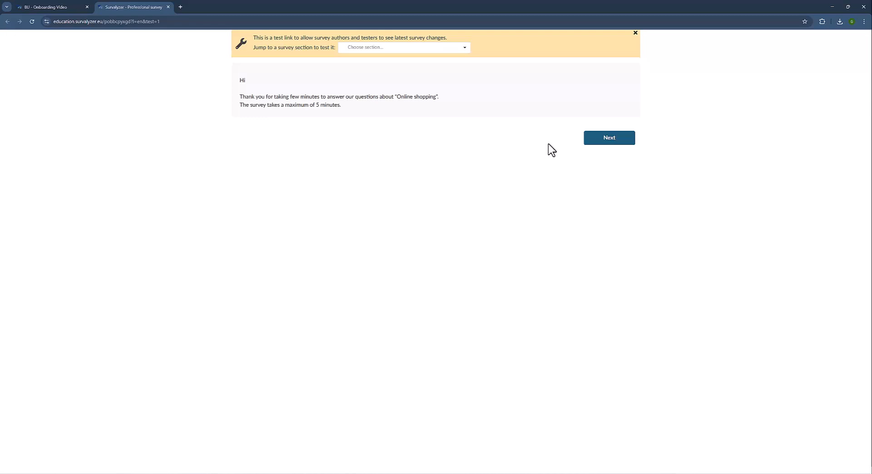
left_click(54, 8)
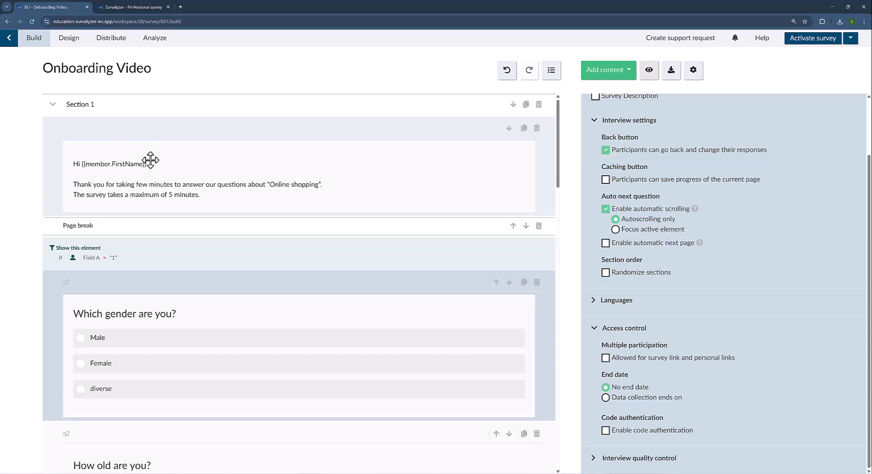
left_click(168, 6)
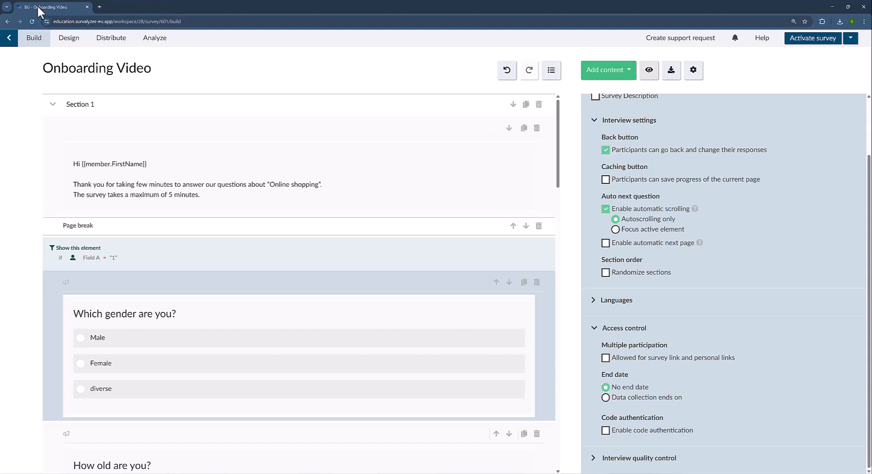
Go from the survey builder to the Surveys list and open Library > Messages.
left_click(8, 45)
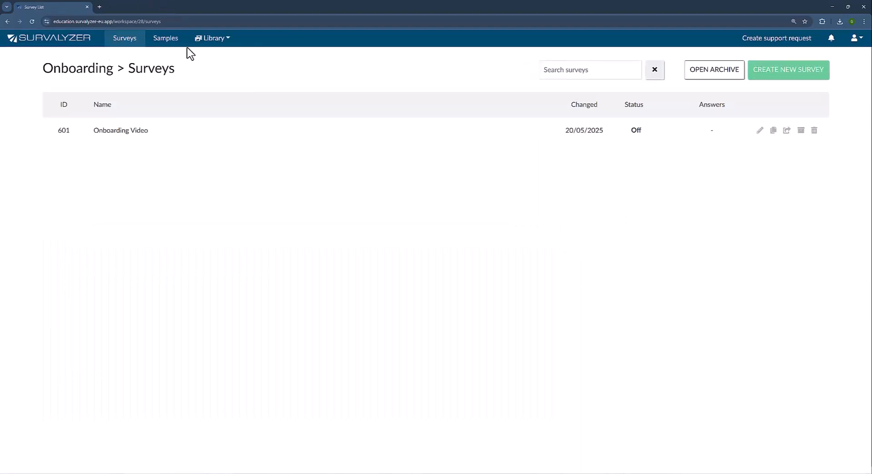
mouse_move(224, 40)
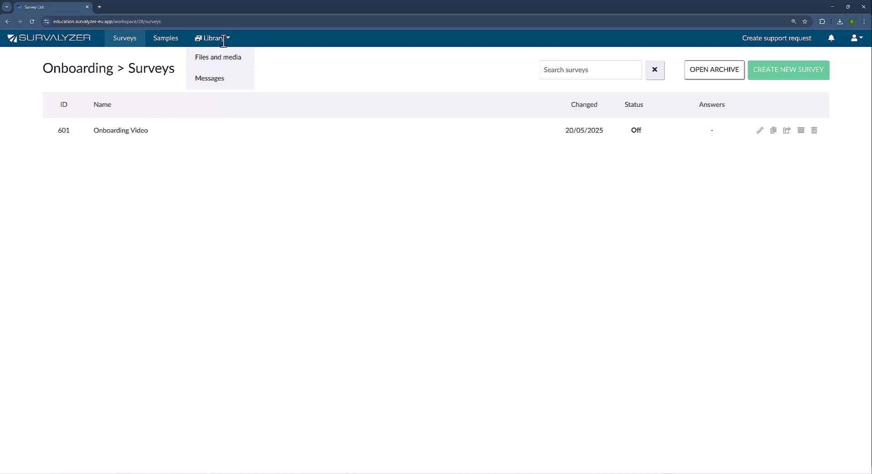
left_click(227, 81)
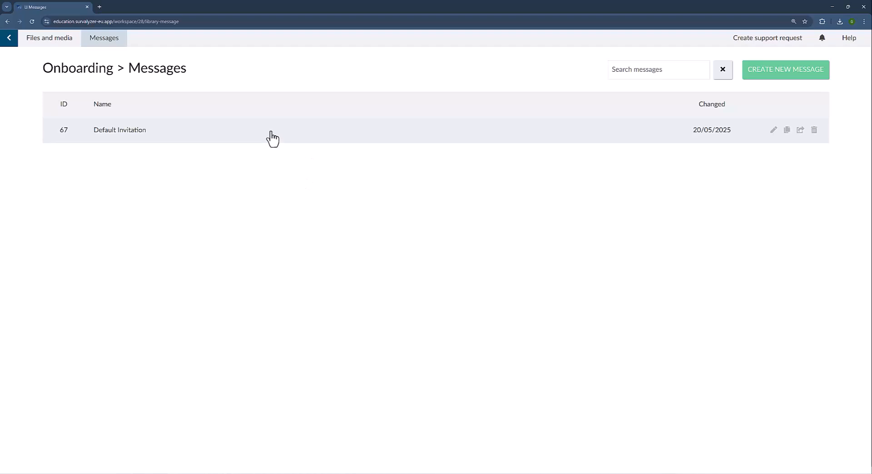
Open the Default Invitation message and look over its text blocks.
left_click(336, 141)
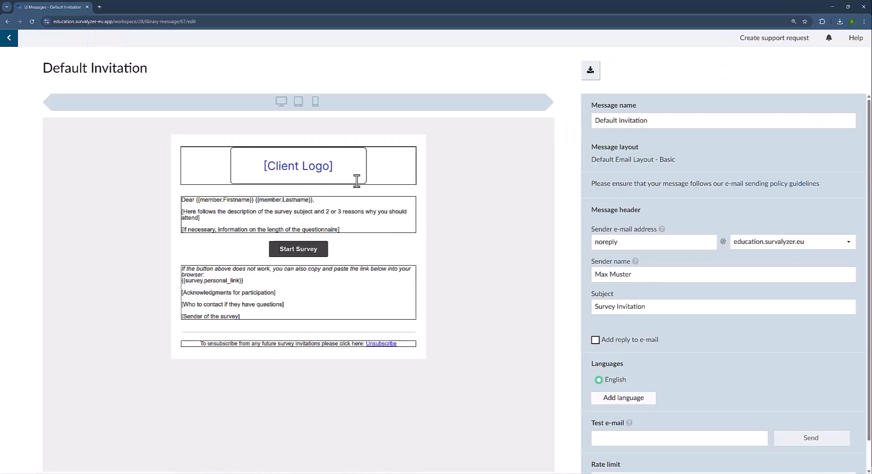
left_click(371, 211)
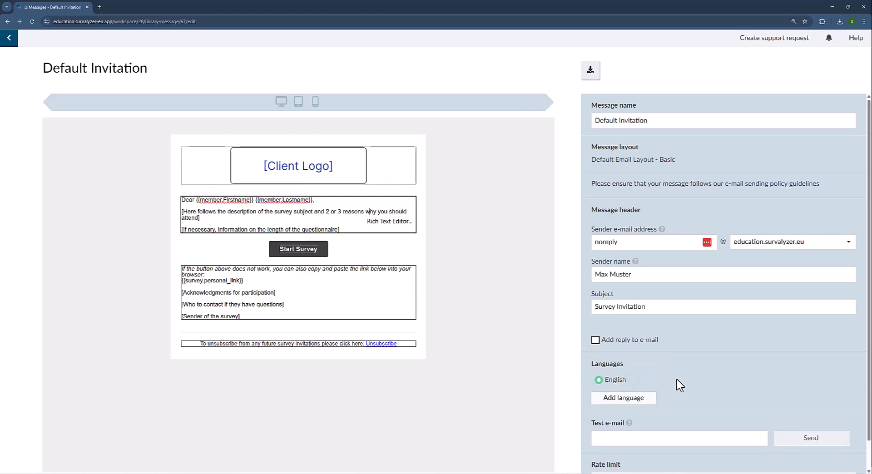
scroll(680, 385, "down", 1)
scroll(680, 385, "up", 1)
scroll(679, 385, "down", 1)
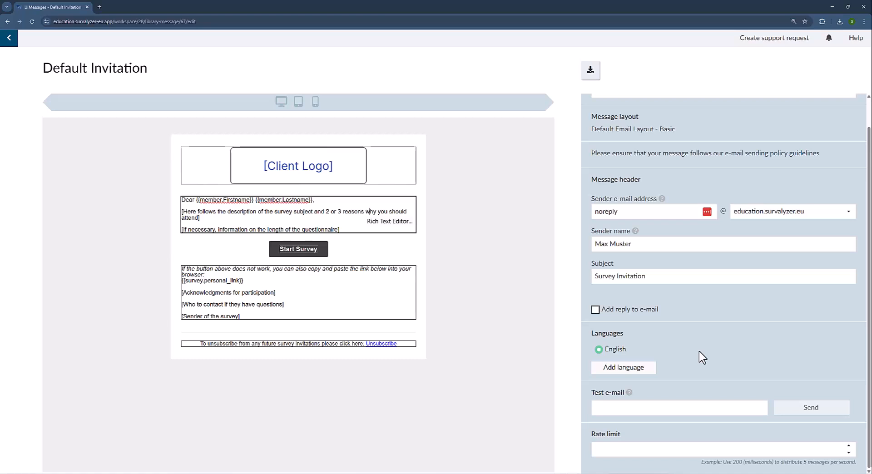
scroll(676, 139, "up", 1)
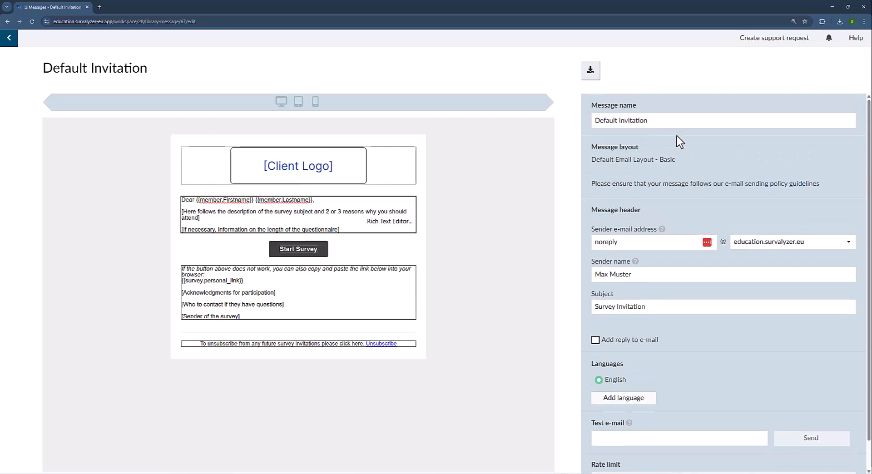
Review the message name, sender e-mail, the education.survalyzer.eu domain and the sender name.
left_click(656, 120)
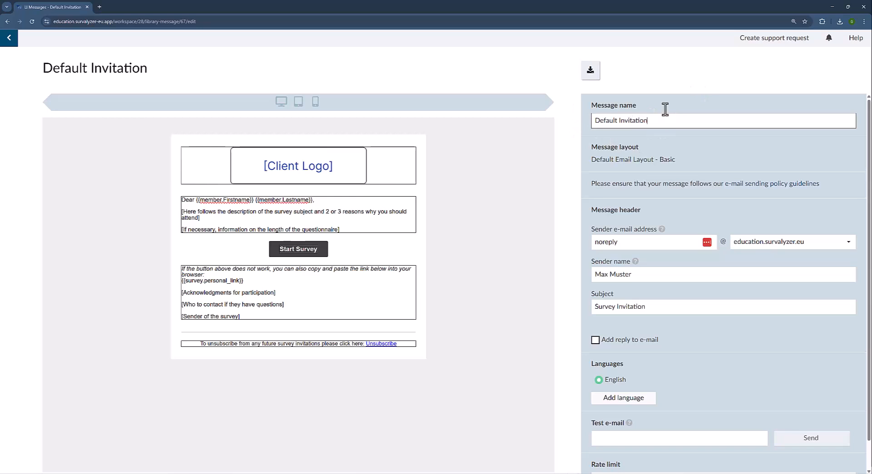
left_click(652, 242)
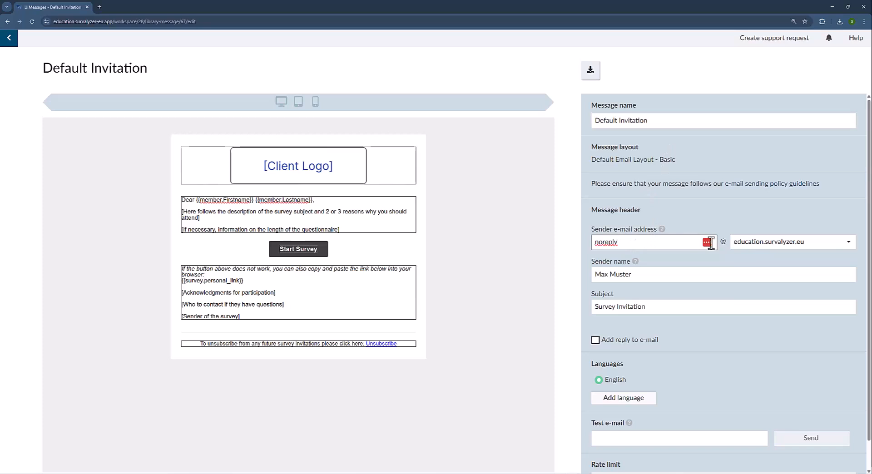
left_click(764, 245)
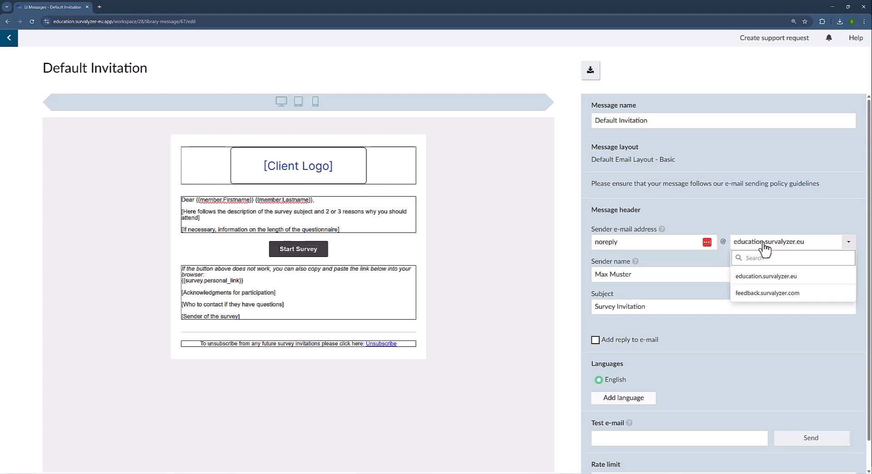
left_click(764, 245)
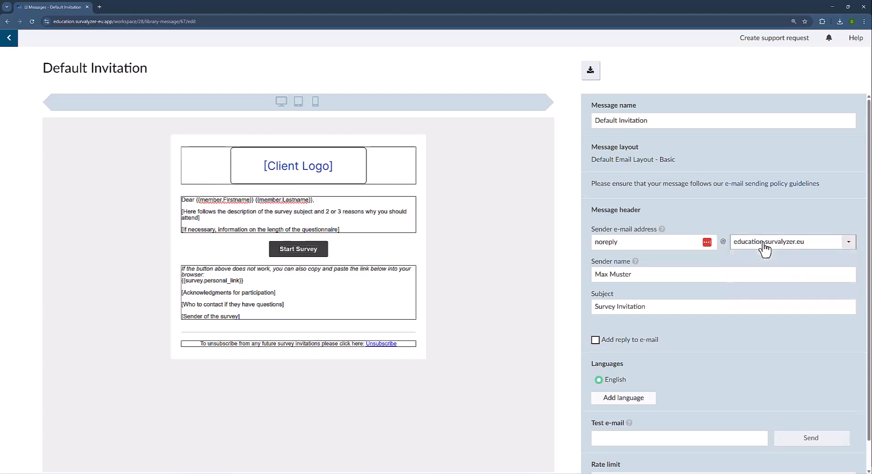
left_click(654, 274)
mouse_move(636, 263)
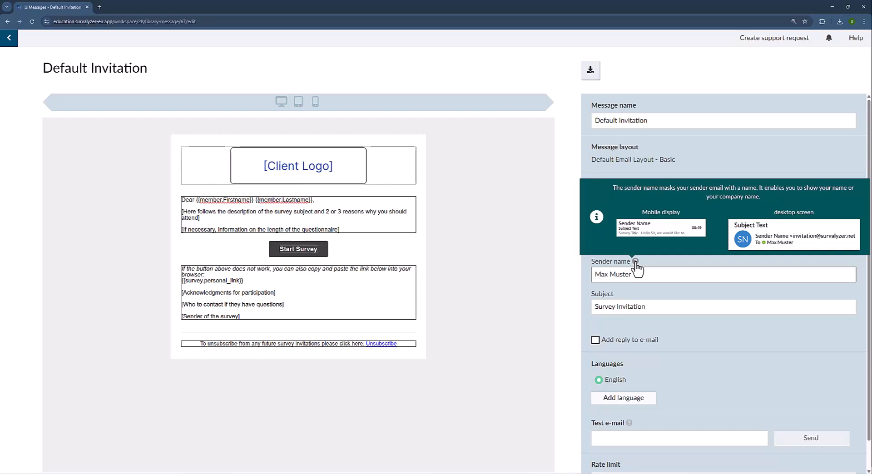
Inspect the 'Survey Invitation' subject and noreply sender, toggling Add reply to e-mail on and off.
left_click(678, 307)
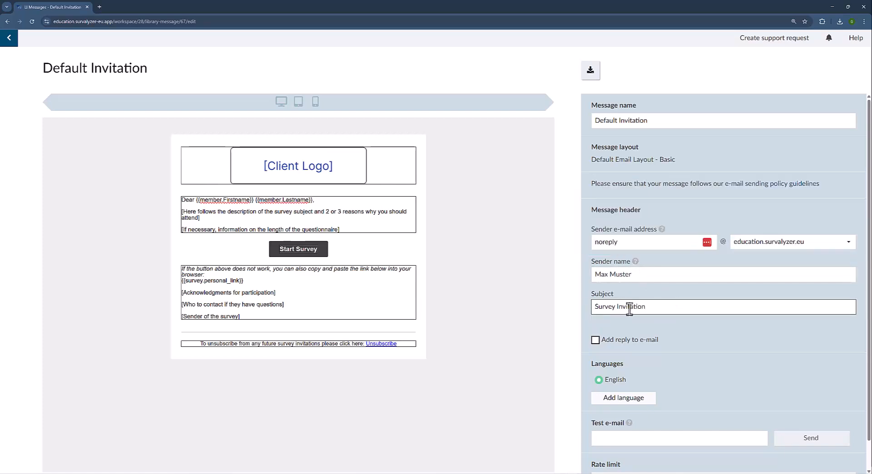
left_click_drag(675, 307, 559, 312)
left_click(586, 318)
left_click(595, 341)
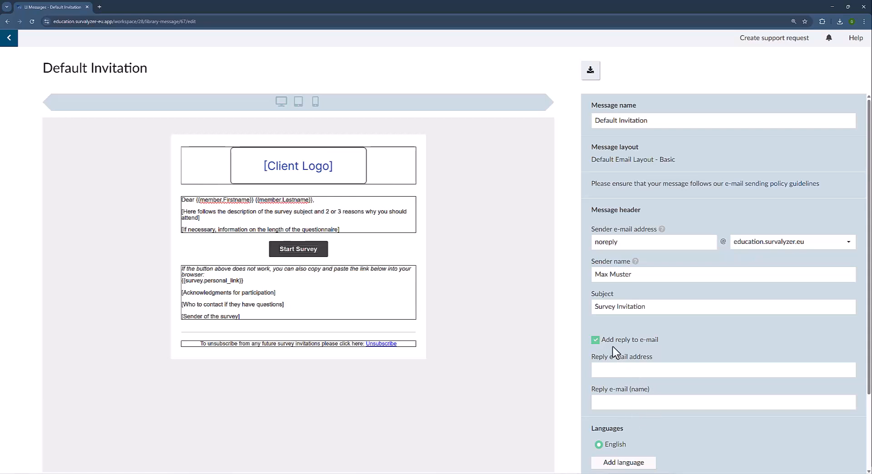
left_click(597, 345)
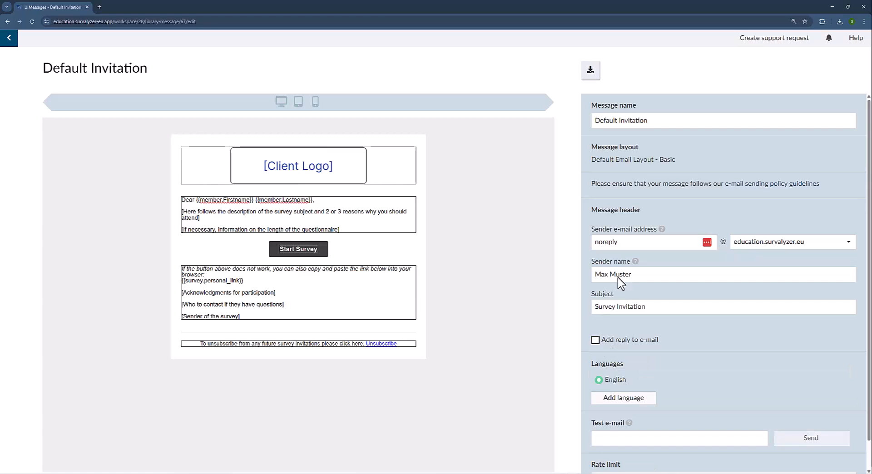
left_click_drag(632, 247, 581, 245)
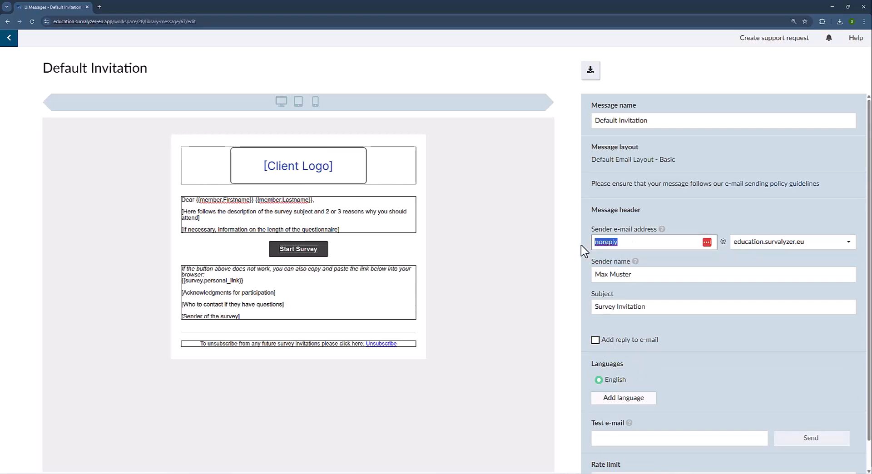
left_click(584, 246)
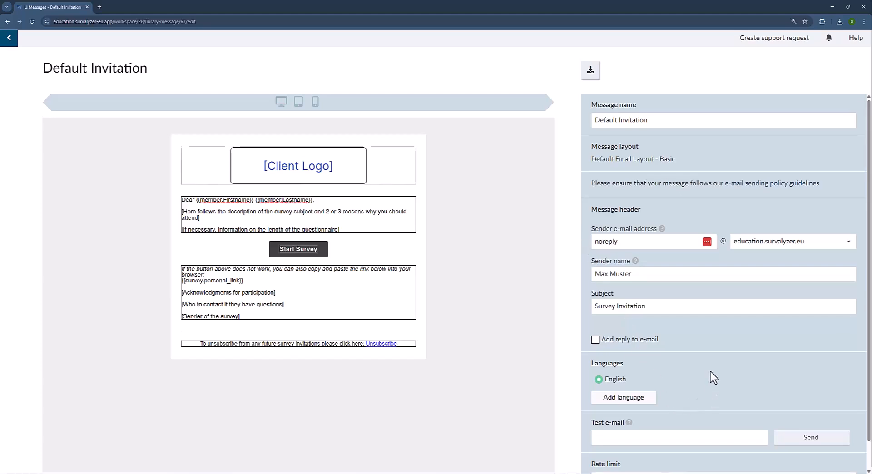
Open the top greeting text block in the Rich Text Editor.
scroll(713, 377, "down", 1)
scroll(713, 377, "up", 1)
scroll(714, 378, "down", 1)
scroll(714, 378, "up", 1)
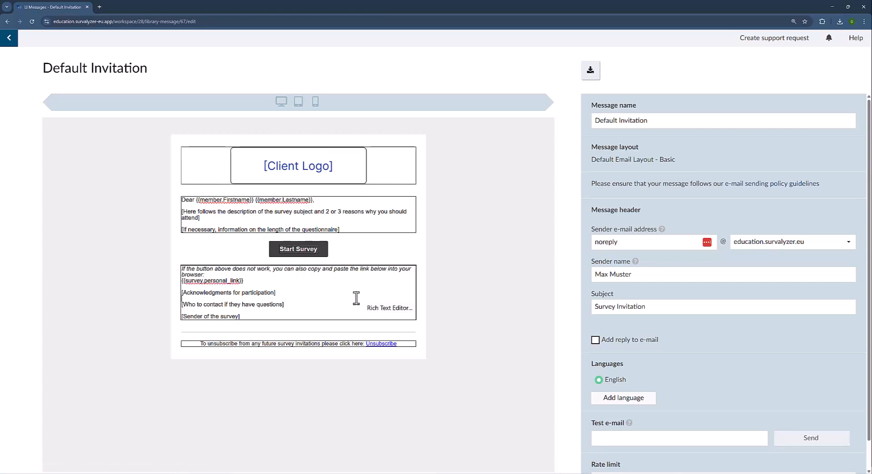
left_click(366, 221)
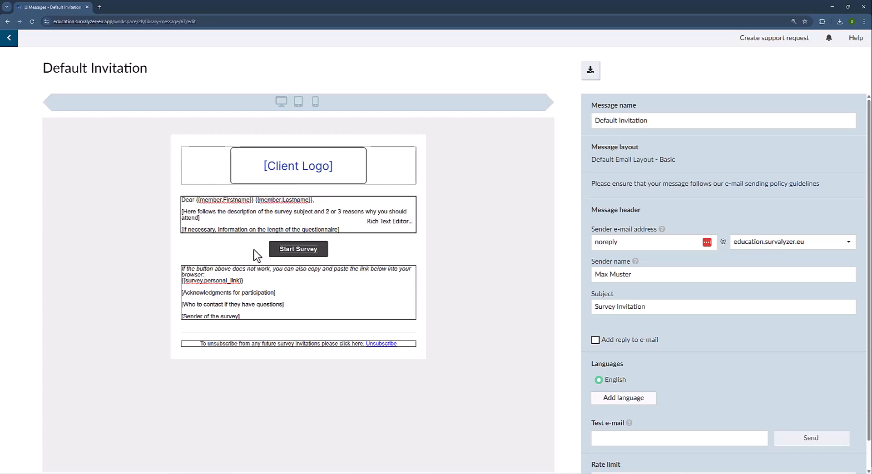
left_click(323, 289)
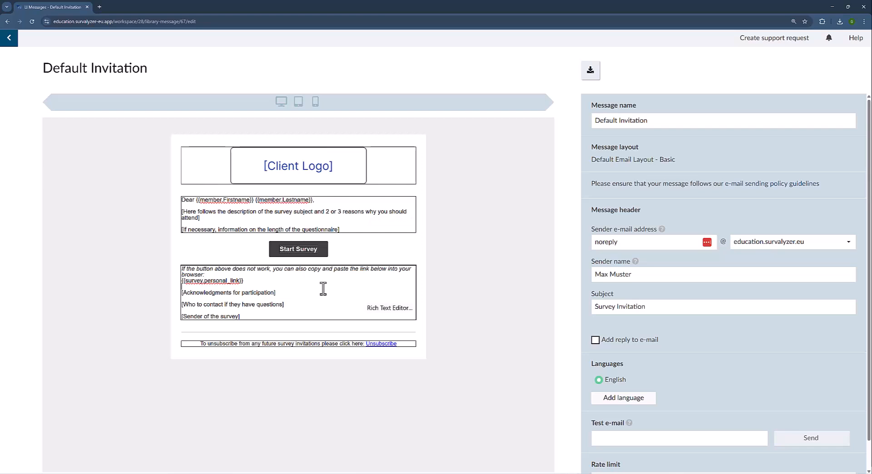
left_click(376, 202)
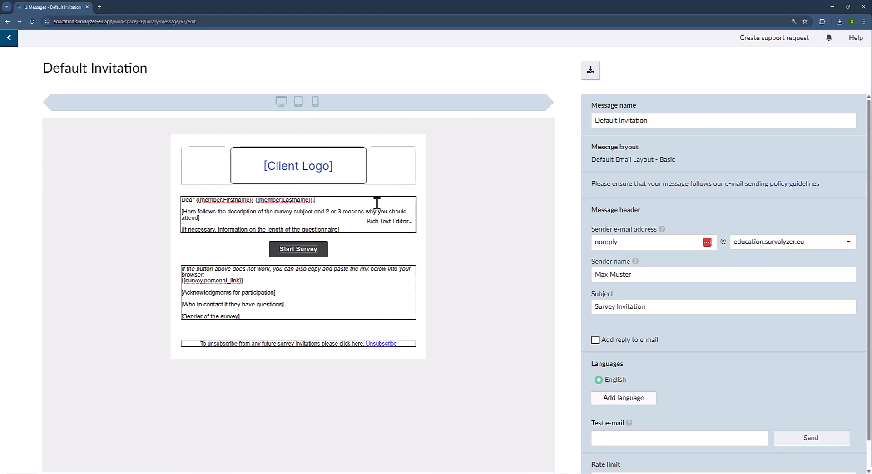
left_click(376, 203)
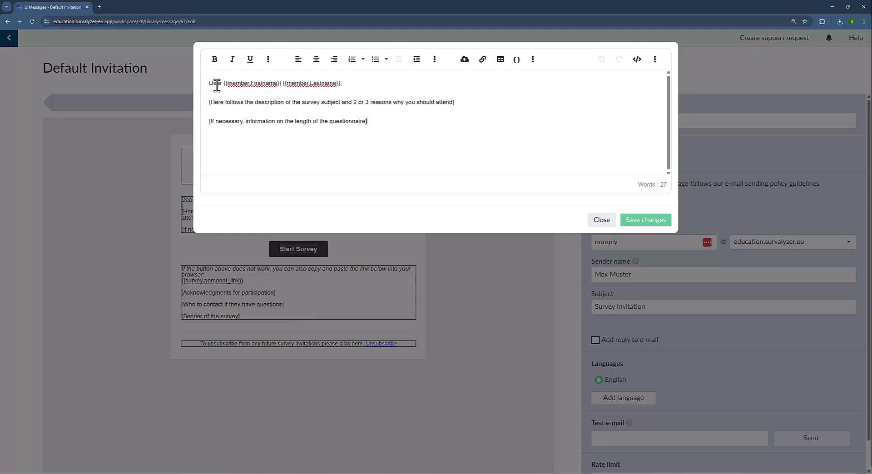
Make the words '2 or 3' bold in the greeting text.
left_click_drag(352, 102, 370, 102)
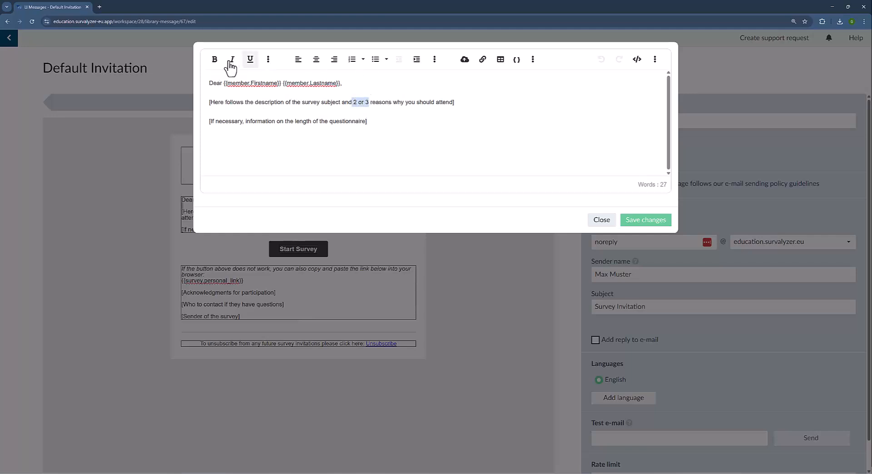
left_click(215, 60)
left_click(435, 102)
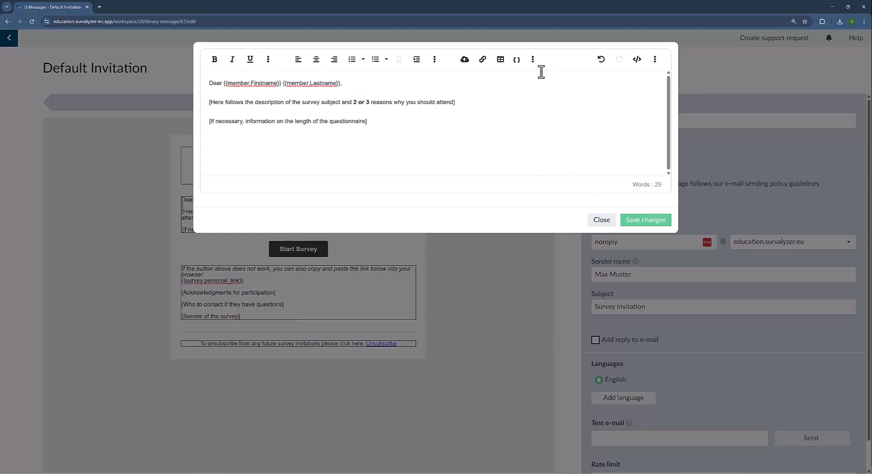
Browse the Survey and Member placeholder groups, then save the text changes.
left_click(517, 60)
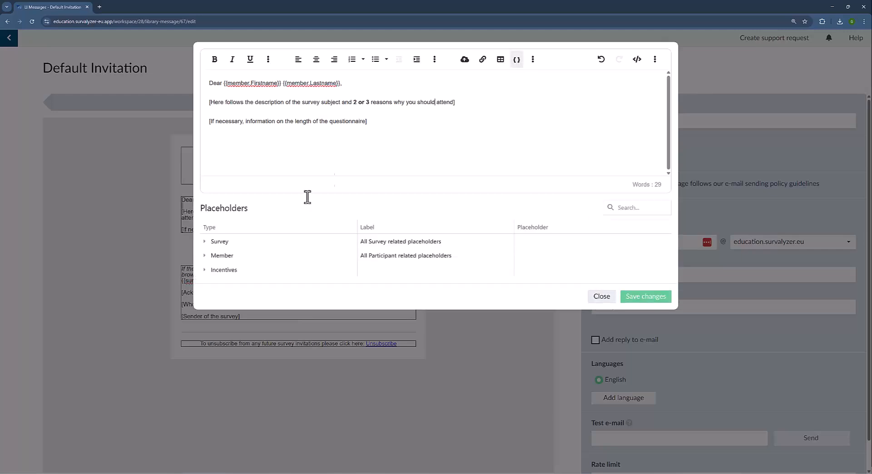
left_click(204, 242)
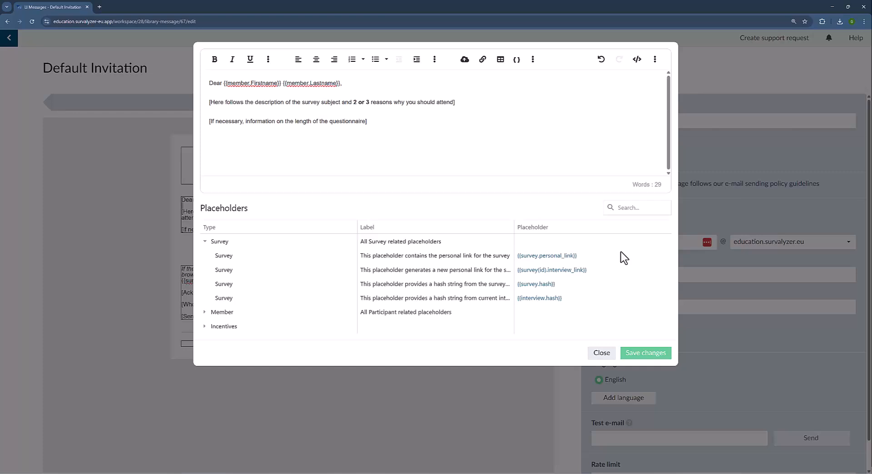
left_click(438, 116)
left_click(207, 243)
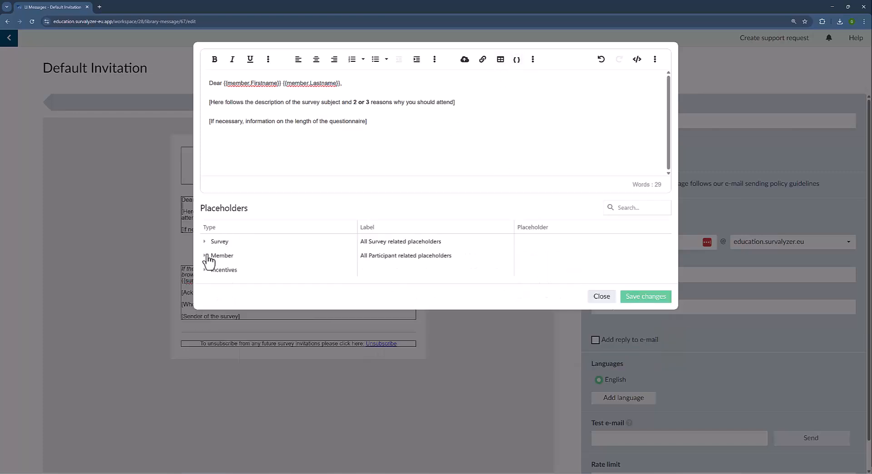
left_click(205, 256)
scroll(422, 272, "down", 1)
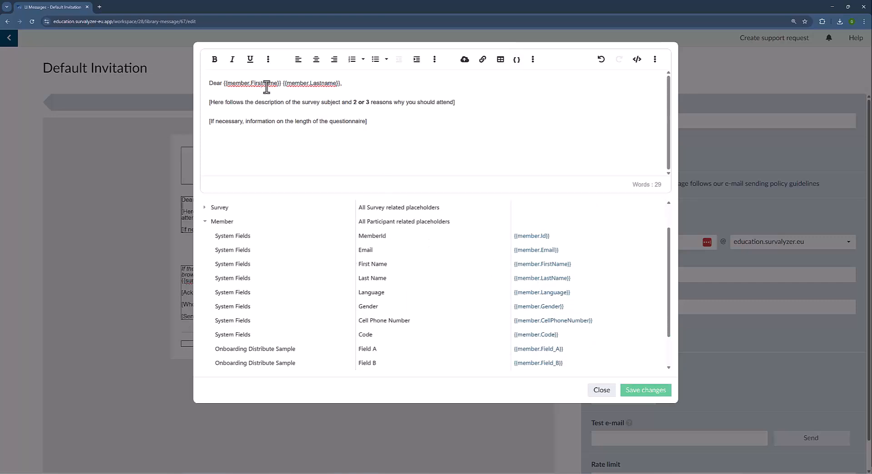
scroll(416, 296, "down", 1)
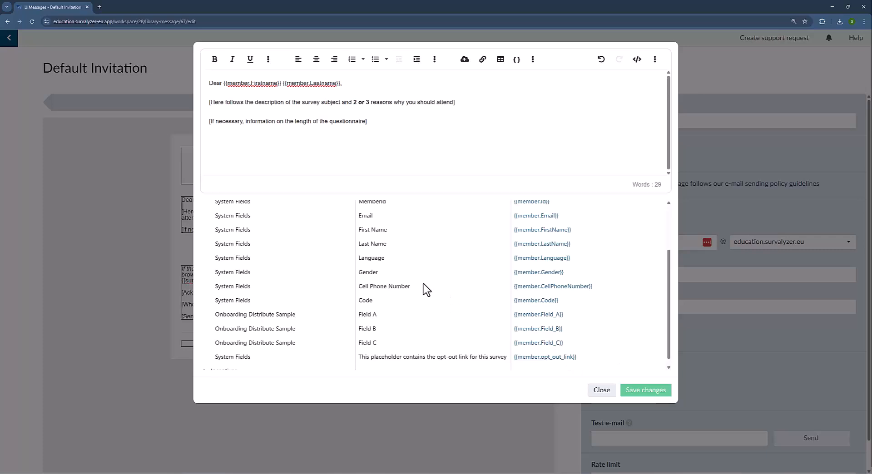
scroll(426, 289, "up", 2)
left_click(208, 258)
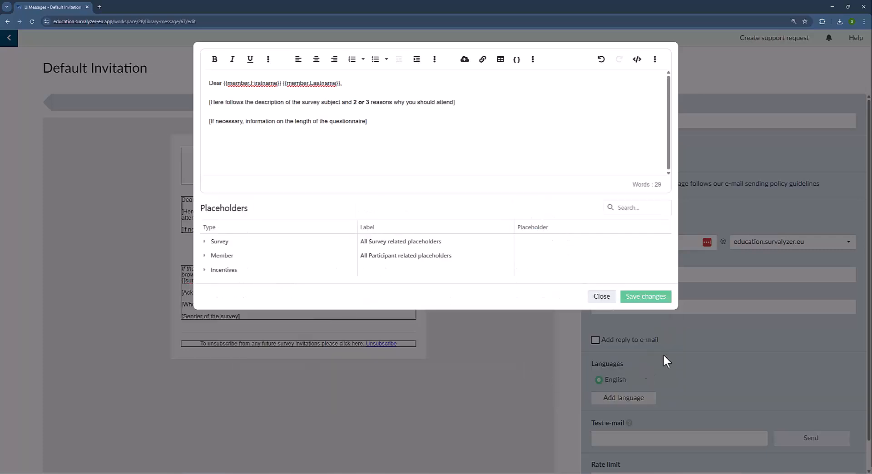
left_click(658, 301)
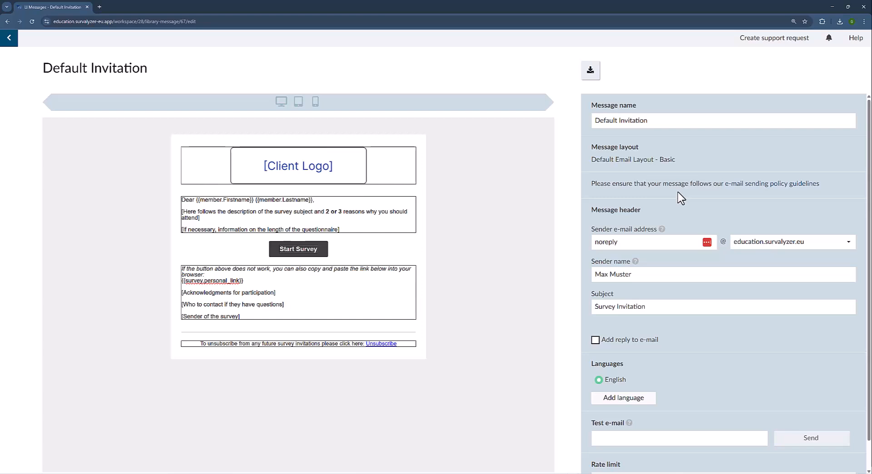
Open the e-mail sending policy guidelines link in a new browser tab.
right_click(785, 185)
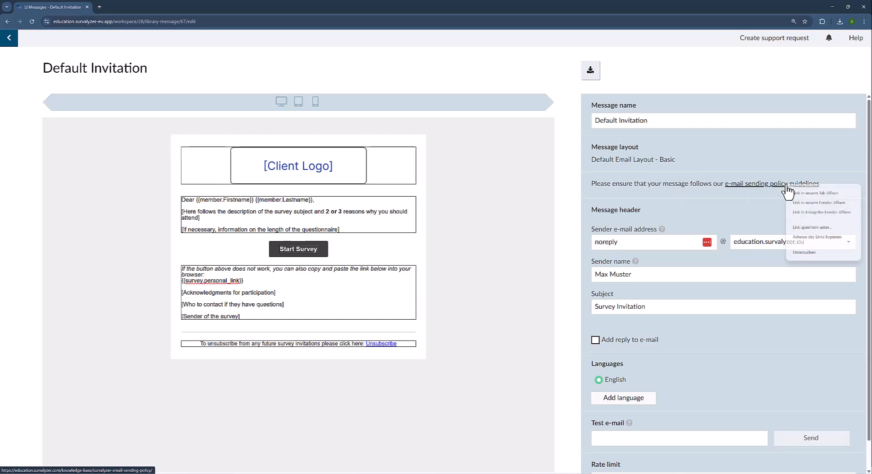
left_click(811, 193)
left_click(141, 7)
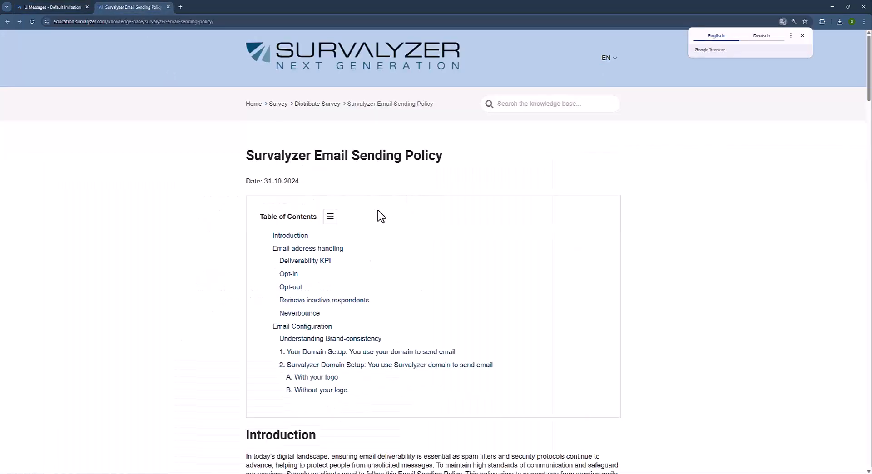
Scroll through the sections of the Survalyzer Email Sending Policy article.
scroll(413, 186, "down", 4)
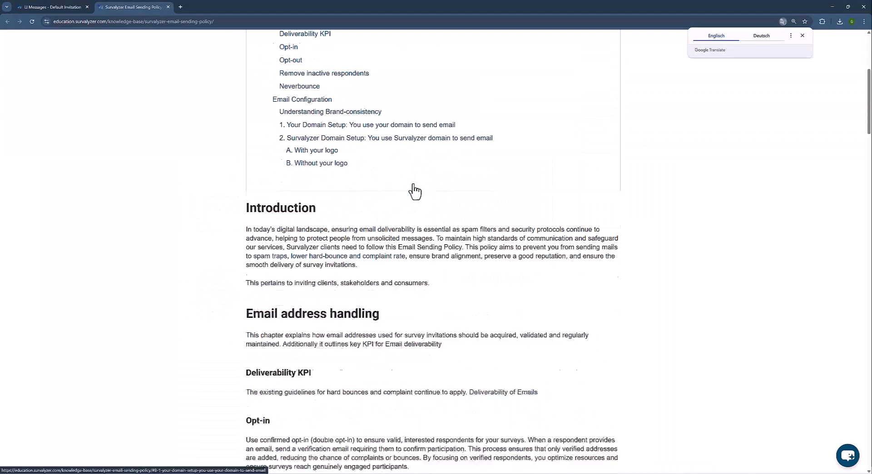
scroll(413, 191, "down", 2)
scroll(511, 287, "down", 3)
scroll(512, 287, "down", 1)
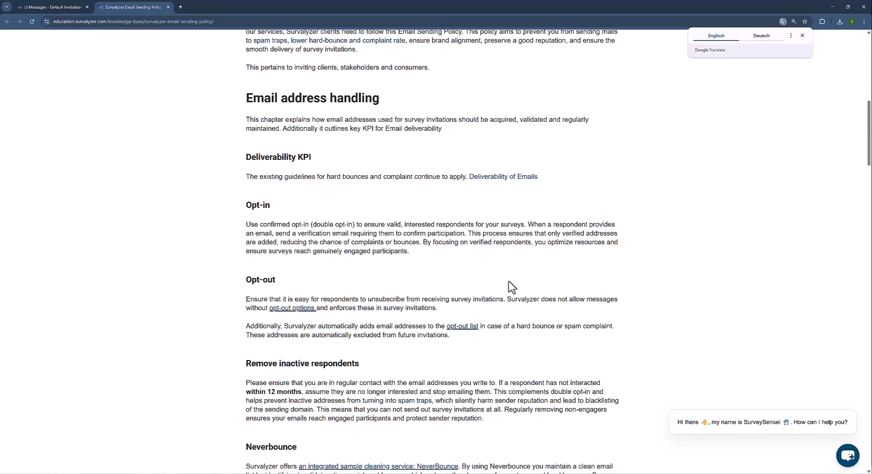
scroll(511, 287, "down", 5)
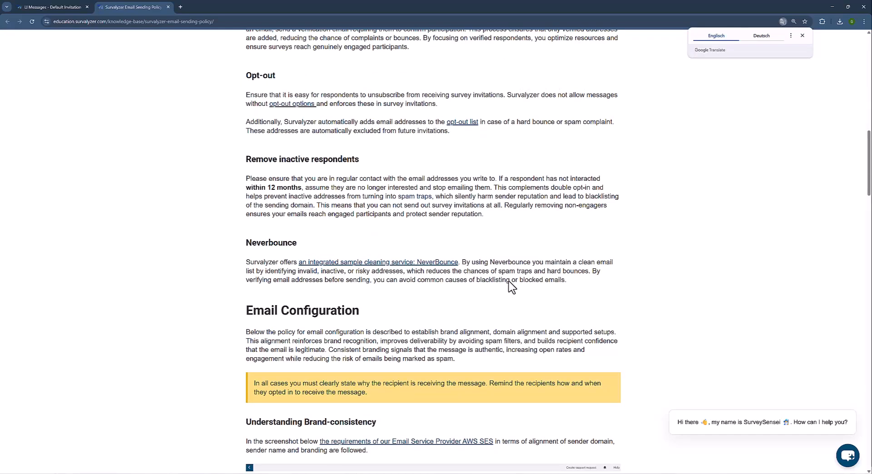
scroll(511, 287, "down", 3)
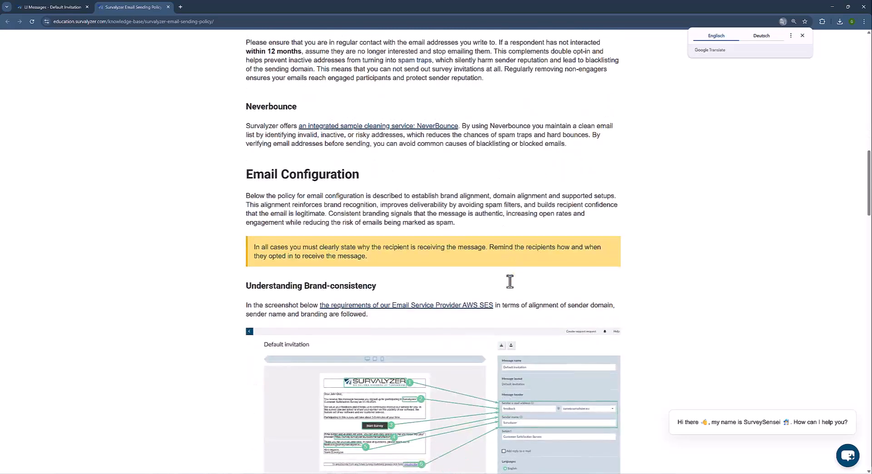
scroll(510, 284, "down", 5)
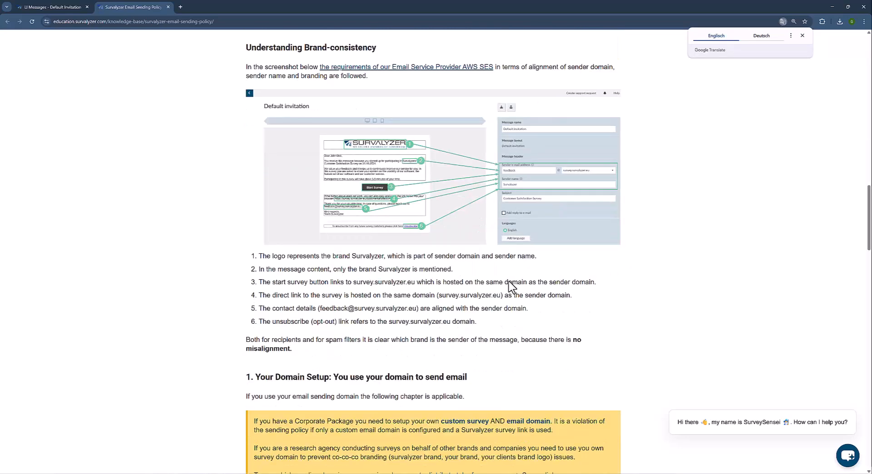
scroll(510, 309, "up", 15)
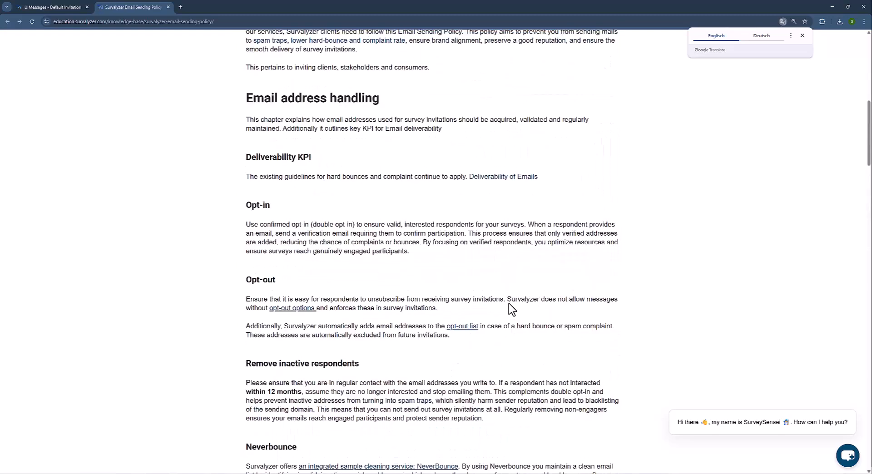
scroll(511, 309, "up", 10)
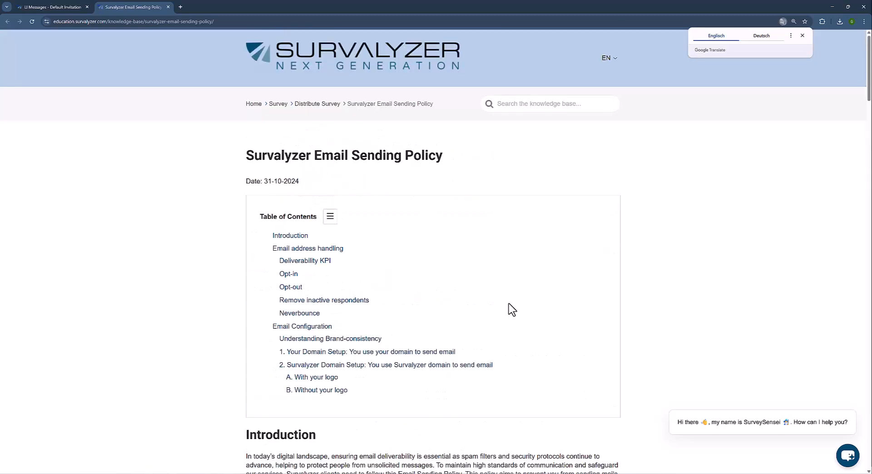
scroll(512, 310, "down", 5)
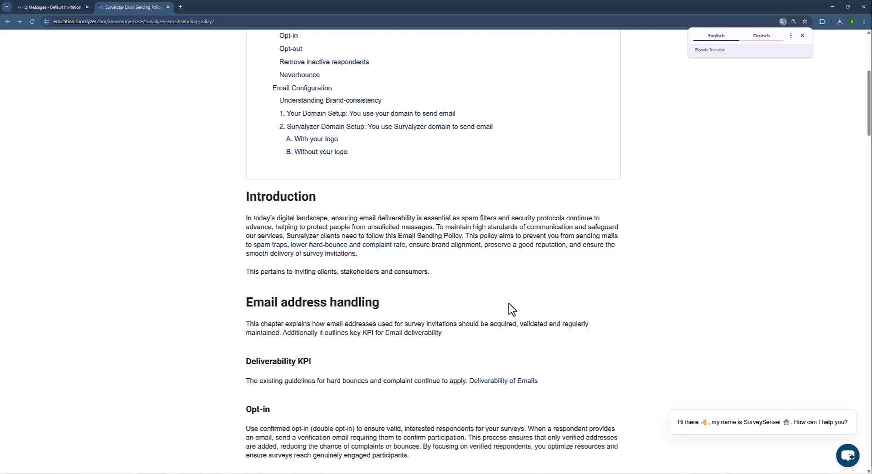
scroll(412, 248, "down", 6)
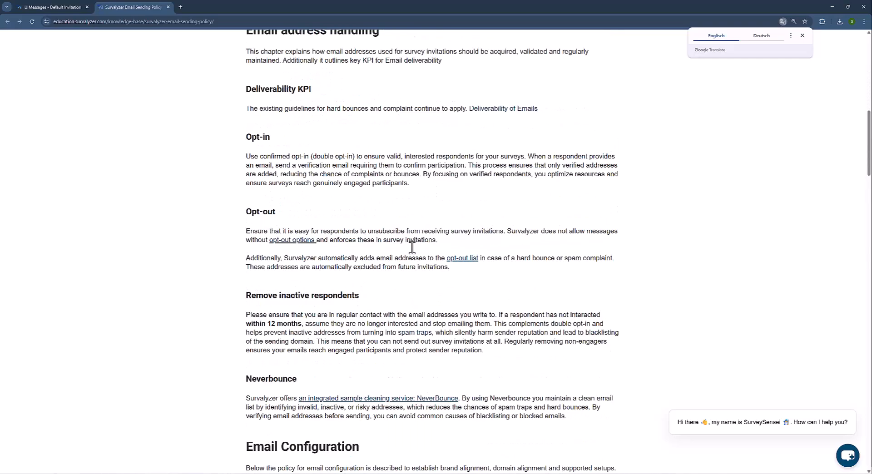
scroll(413, 247, "down", 8)
scroll(413, 254, "down", 16)
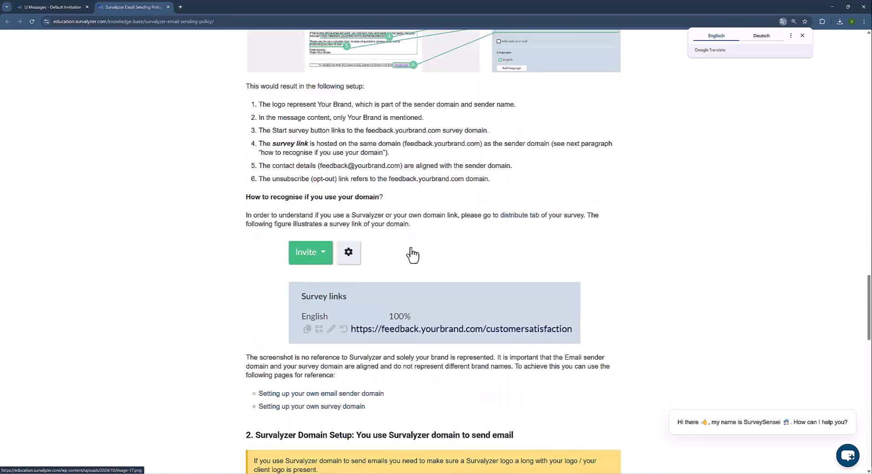
scroll(412, 255, "down", 5)
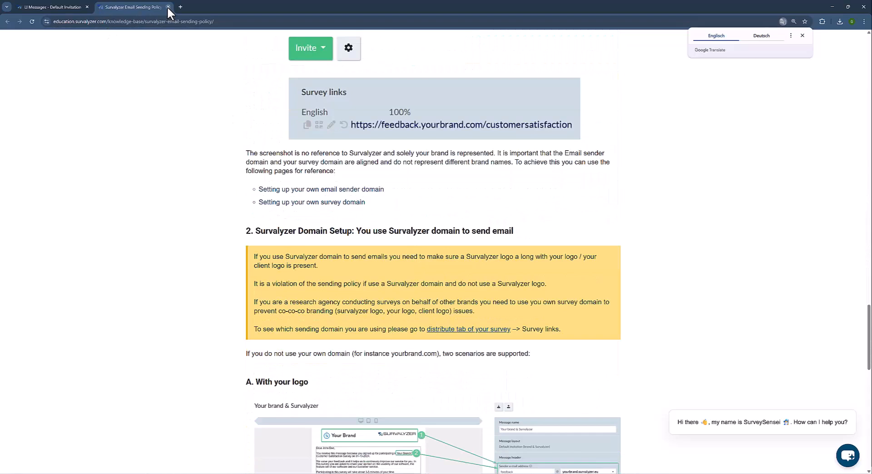
Close the policy tab and enter the test recipient's e-mail address in the Test e-mail field.
left_click(167, 7)
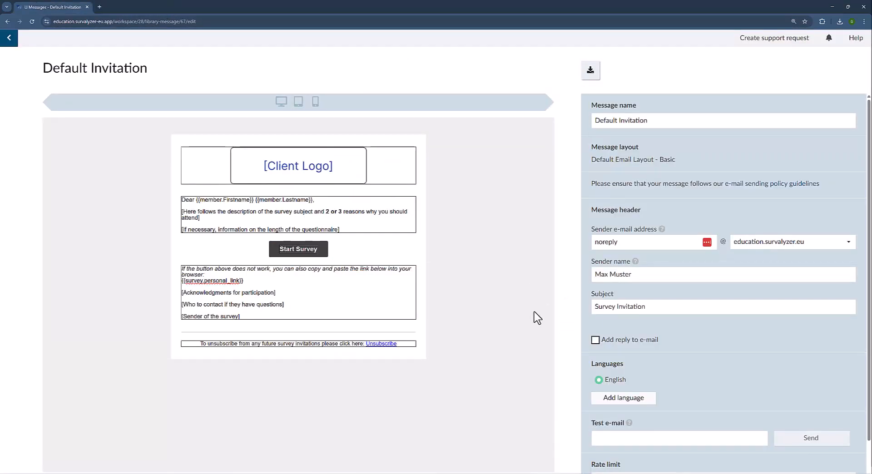
scroll(728, 401, "down", 1)
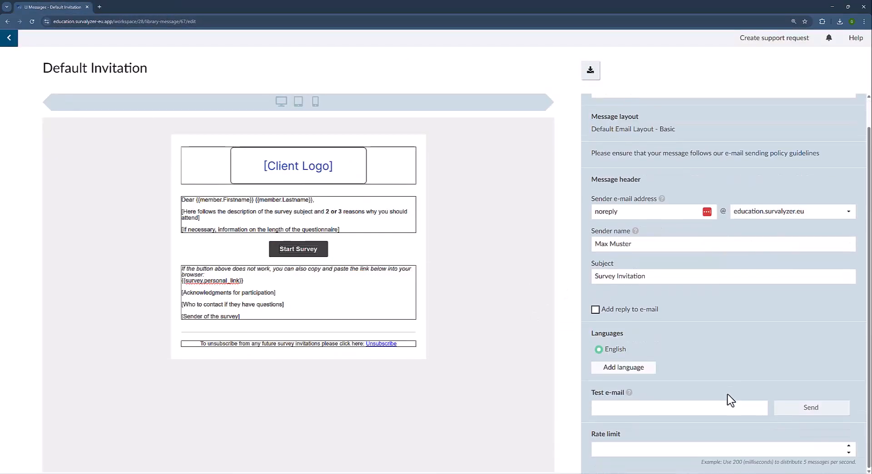
left_click(691, 404)
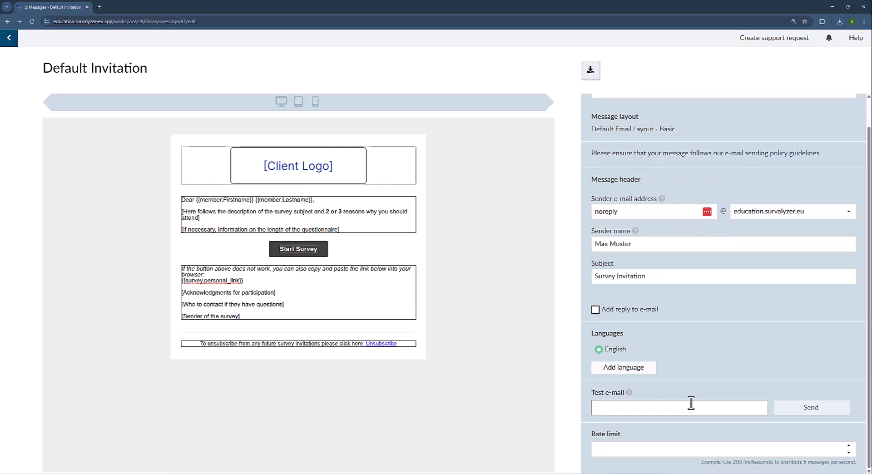
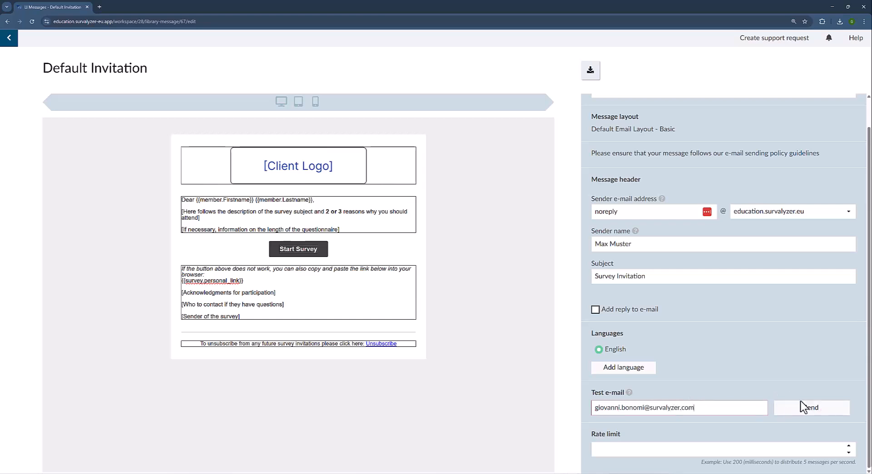
Send a test invitation, check it in Outlook, noting the blank name after Dear, then close it.
left_click(811, 411)
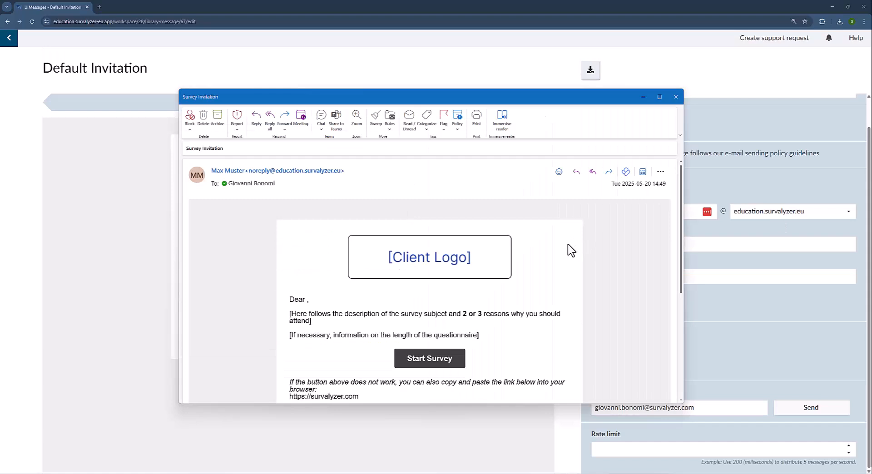
scroll(531, 306, "down", 2)
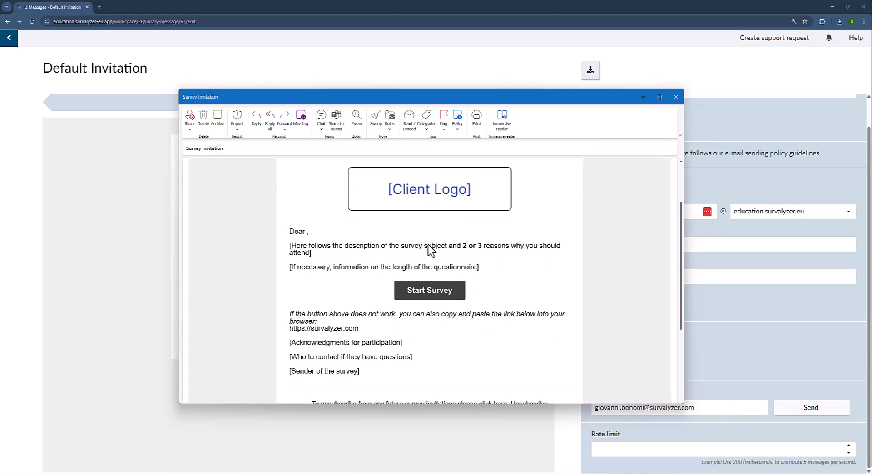
left_click_drag(308, 231, 305, 232)
left_click(306, 232)
scroll(449, 314, "down", 3)
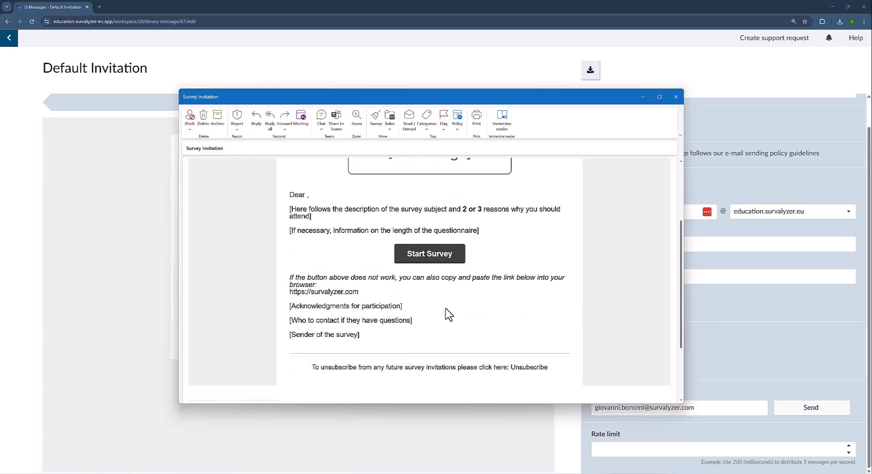
scroll(448, 314, "up", 5)
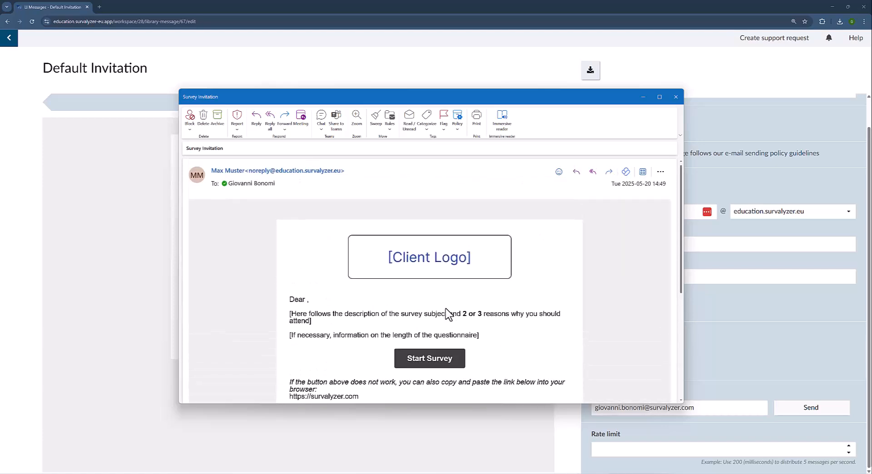
scroll(449, 313, "down", 3)
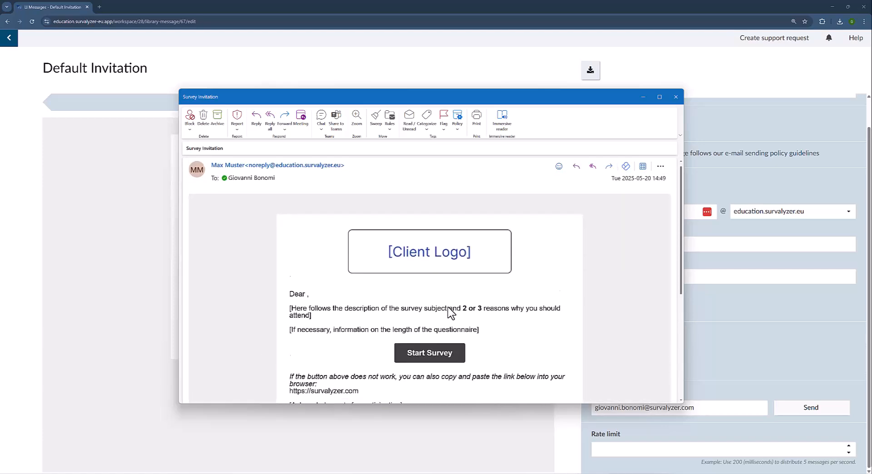
scroll(449, 313, "up", 2)
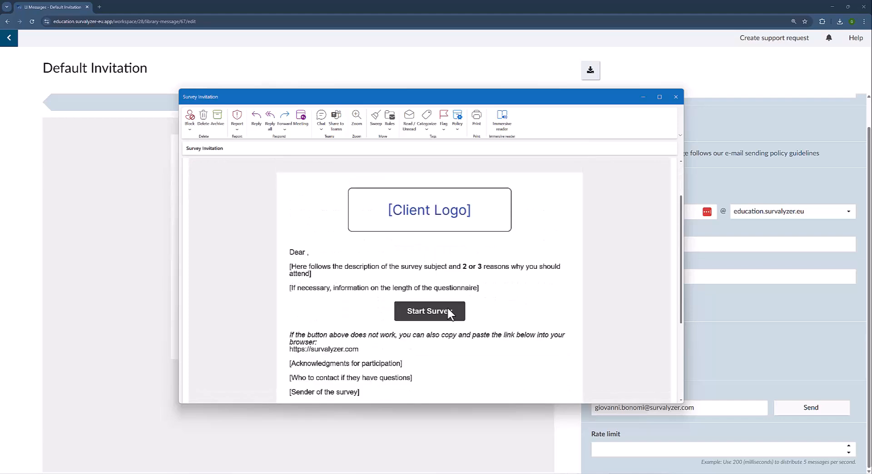
left_click(675, 97)
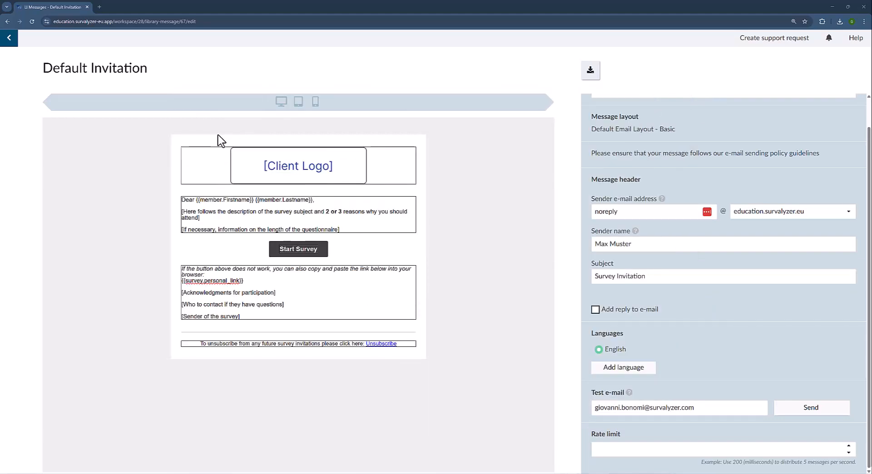
Preview the Default Invitation at mobile then desktop width, and leave the editor saving the template.
left_click(315, 102)
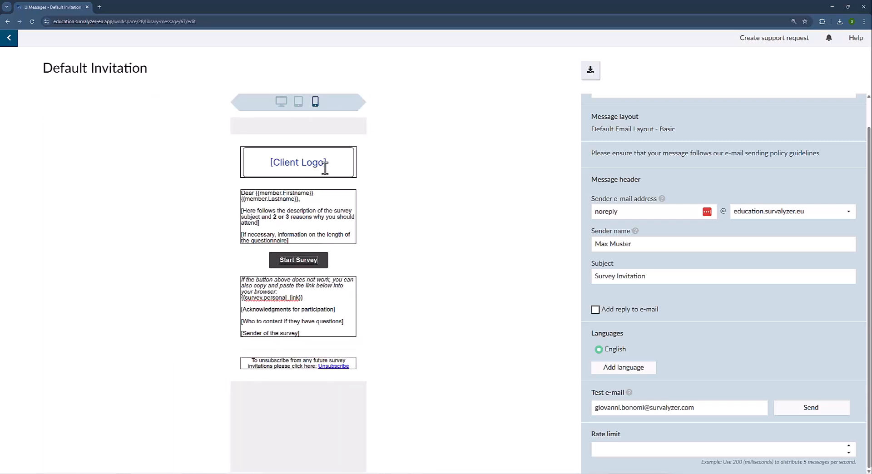
left_click(281, 101)
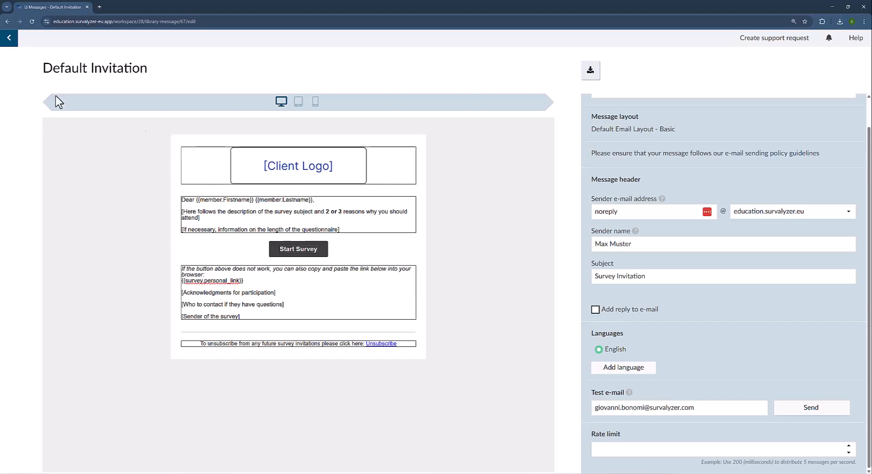
left_click(6, 42)
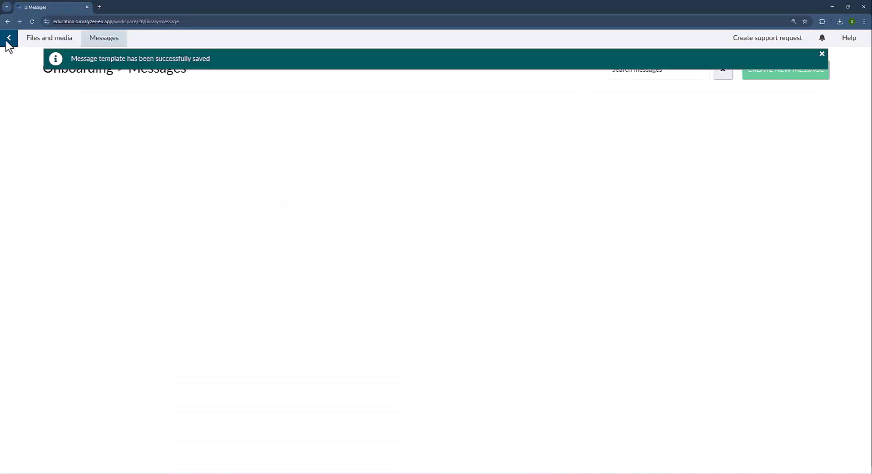
Go back to the surveys list and open the Onboarding Video survey's Distribute page.
left_click(821, 55)
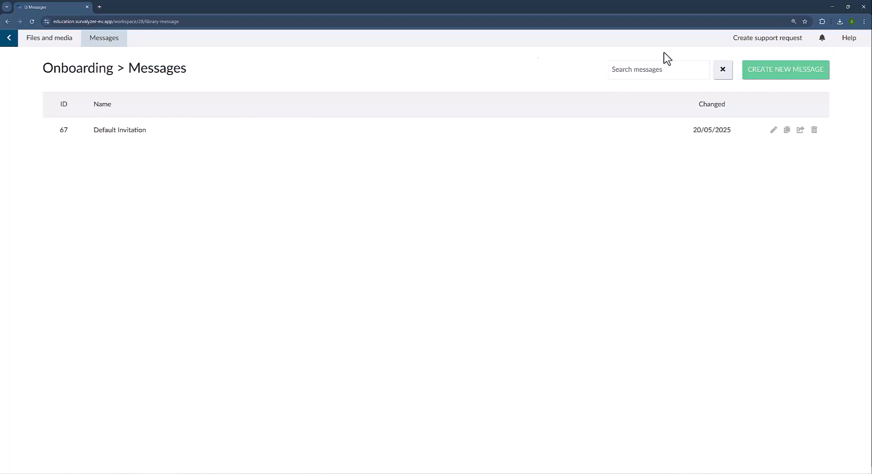
left_click(13, 44)
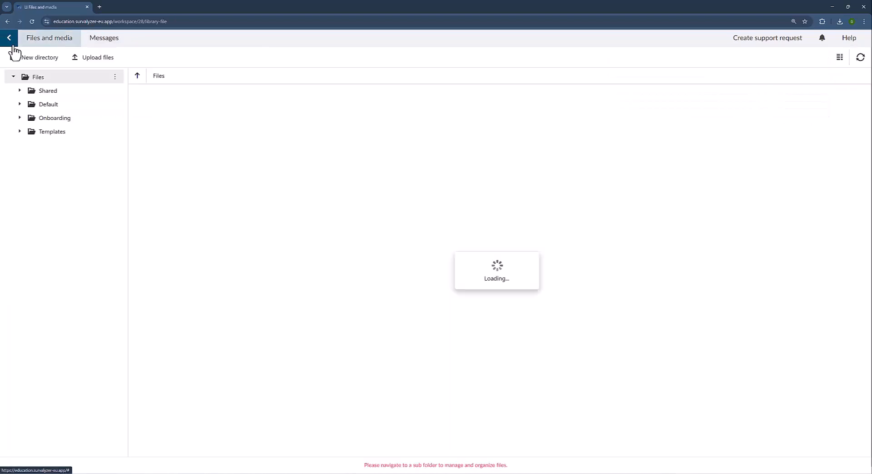
left_click(12, 44)
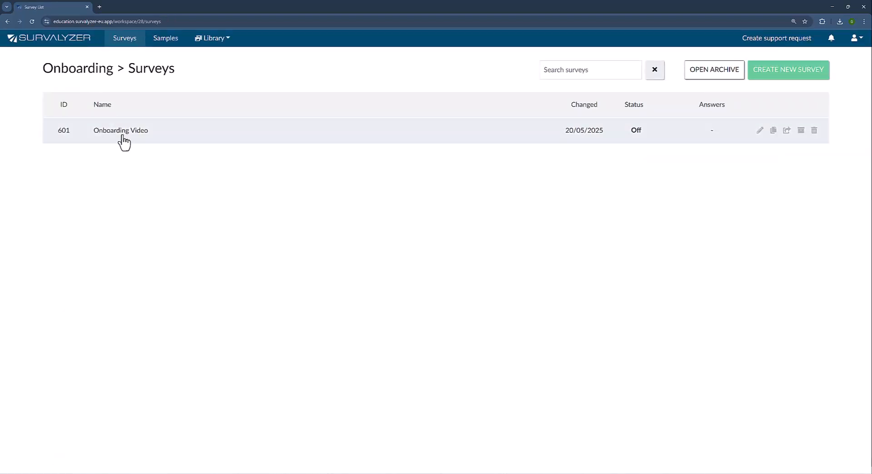
left_click(123, 136)
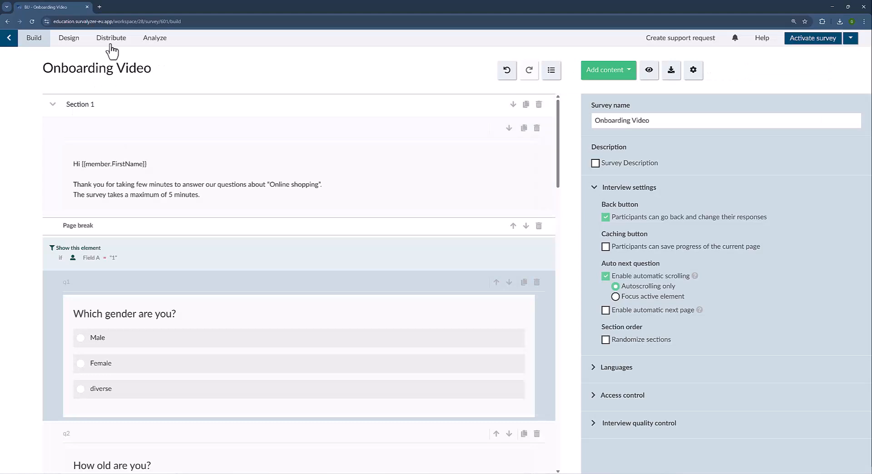
left_click(112, 41)
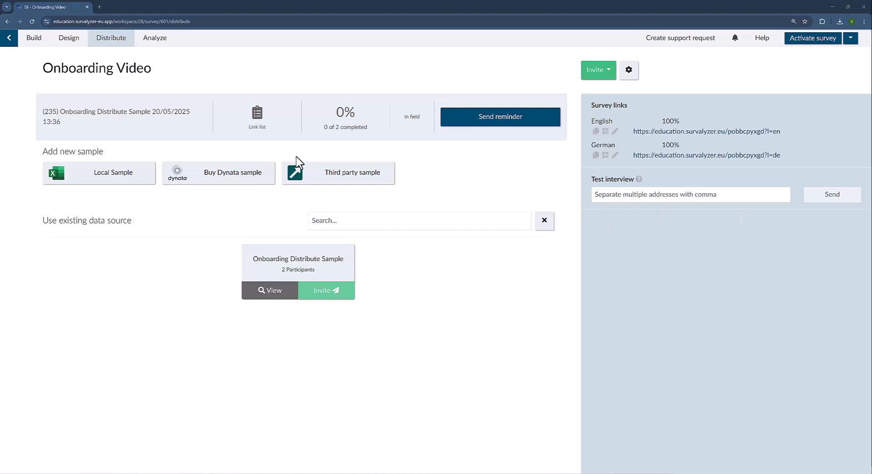
Invite the sample's members via e-mail distribution, not link list, and continue to the member filter.
left_click(325, 294)
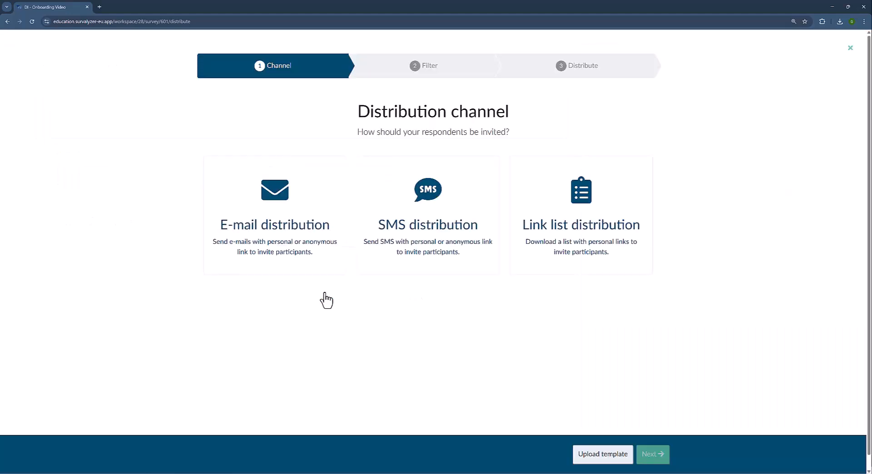
left_click(304, 229)
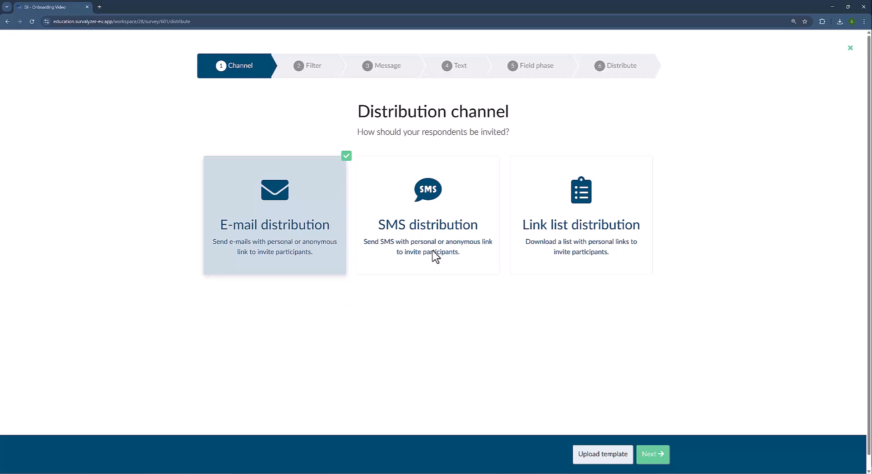
left_click(621, 217)
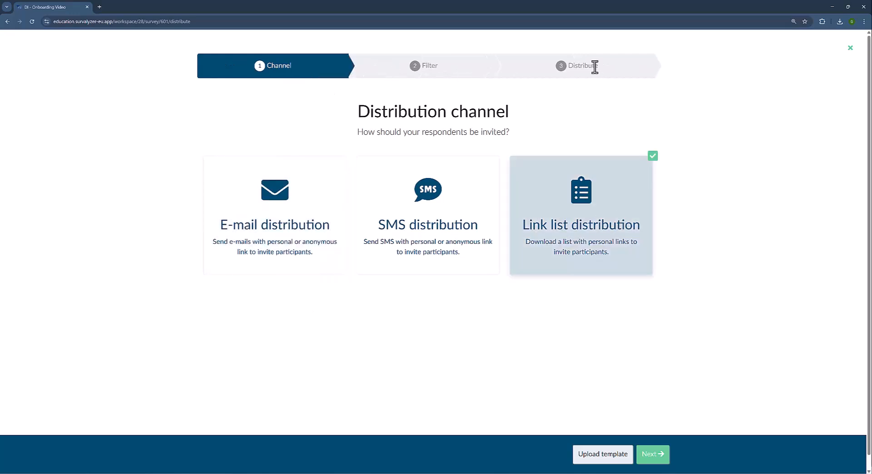
left_click(268, 231)
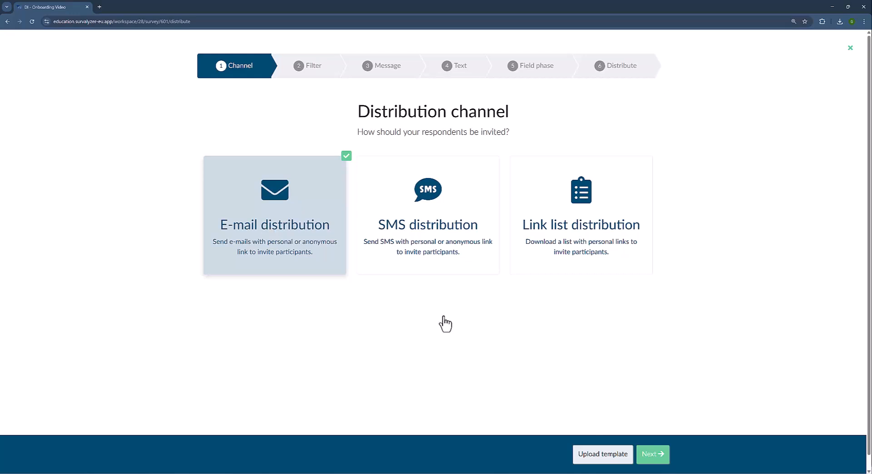
left_click(653, 458)
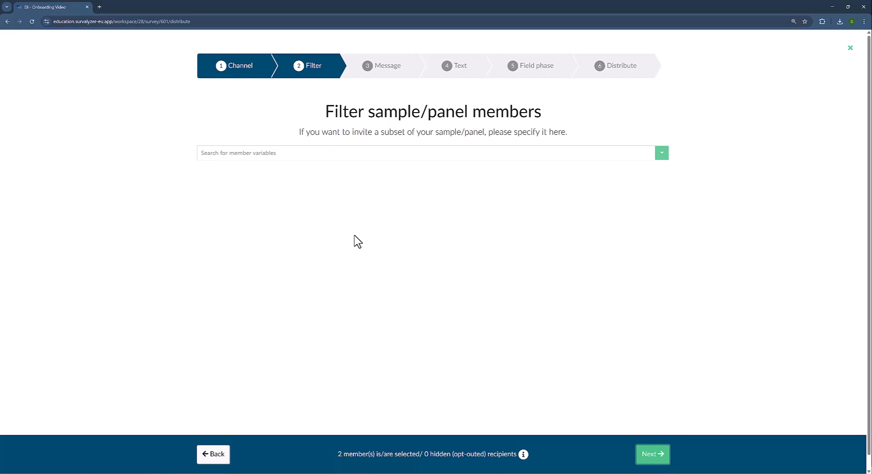
Pick the Default Invitation message and advance to its Text step with subject 'Survey Invitation'.
left_click(658, 455)
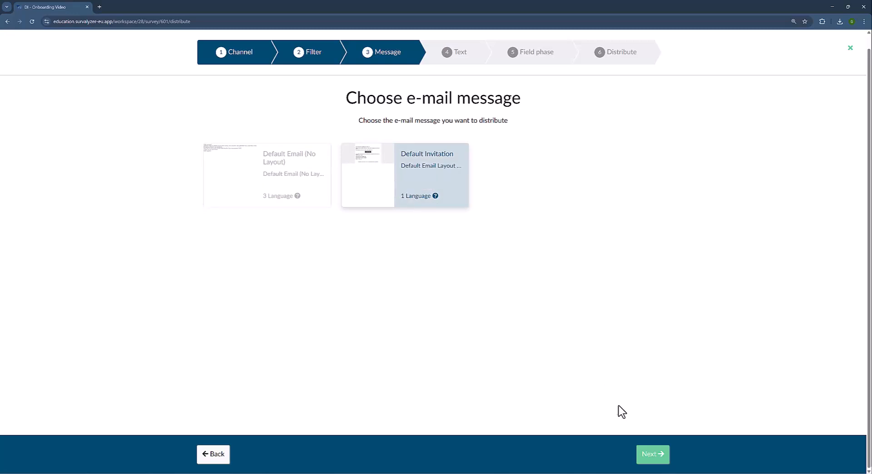
left_click(644, 459)
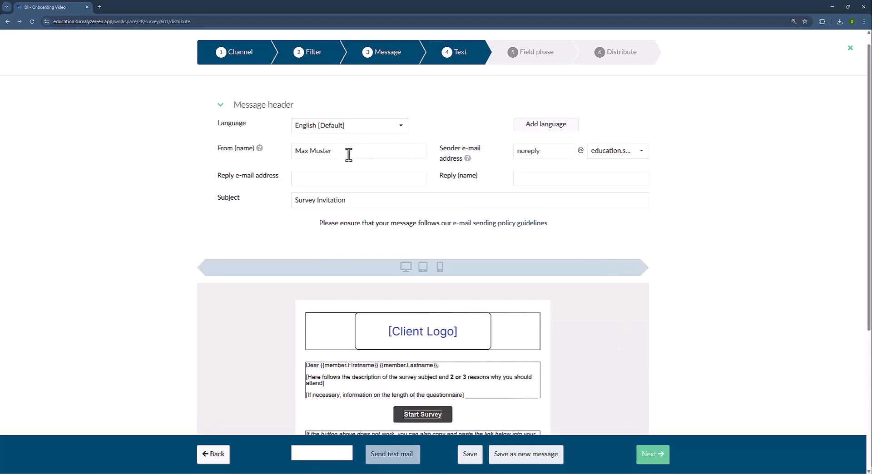
left_click_drag(338, 154, 288, 156)
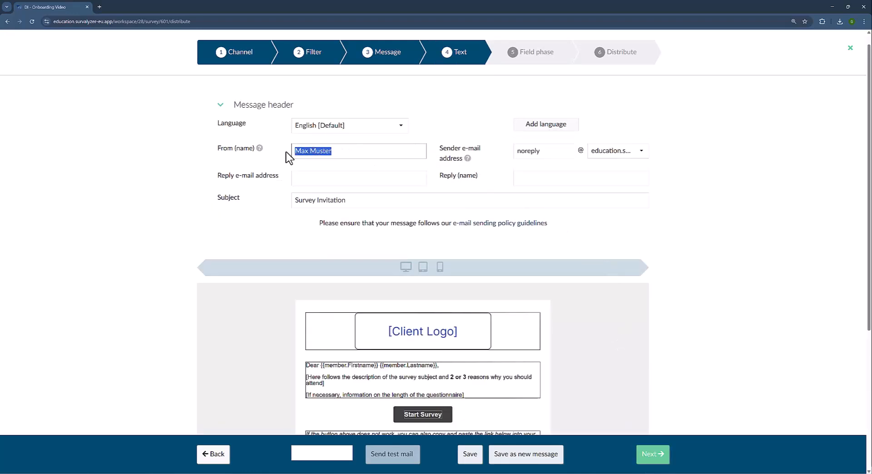
left_click(384, 150)
left_click(540, 156)
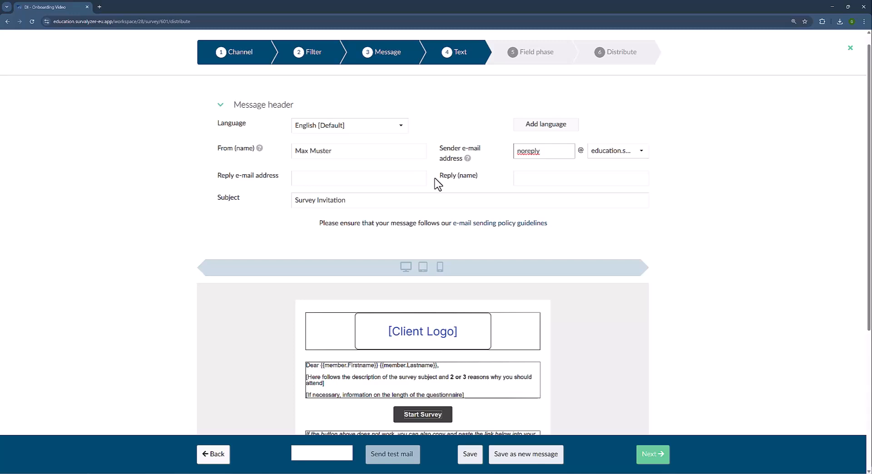
scroll(437, 184, "down", 2)
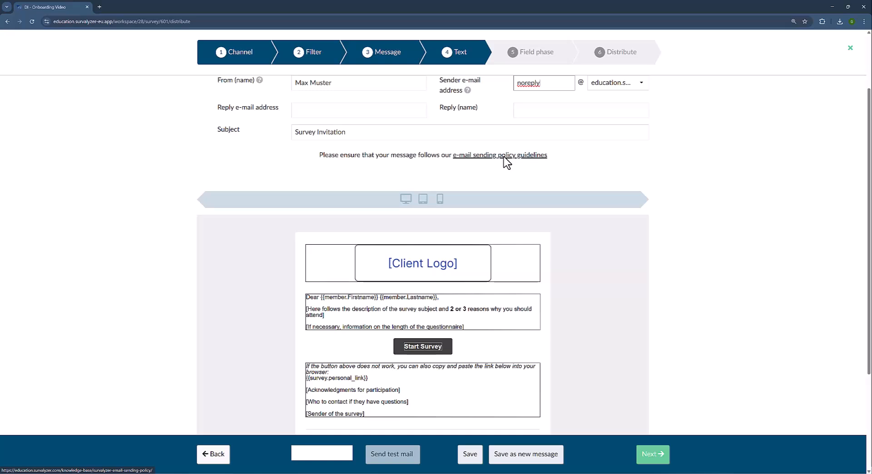
scroll(513, 220, "down", 3)
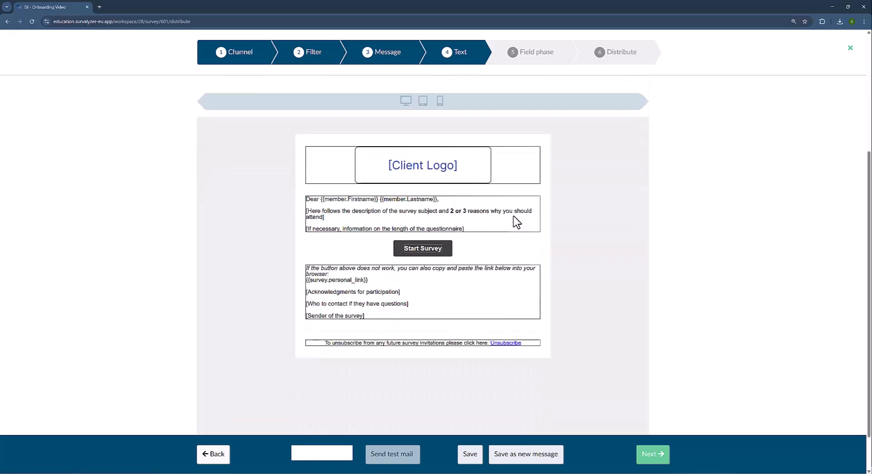
Review the invitation body and test e-mail field, then advance to Field phase starting Now.
left_click(332, 215)
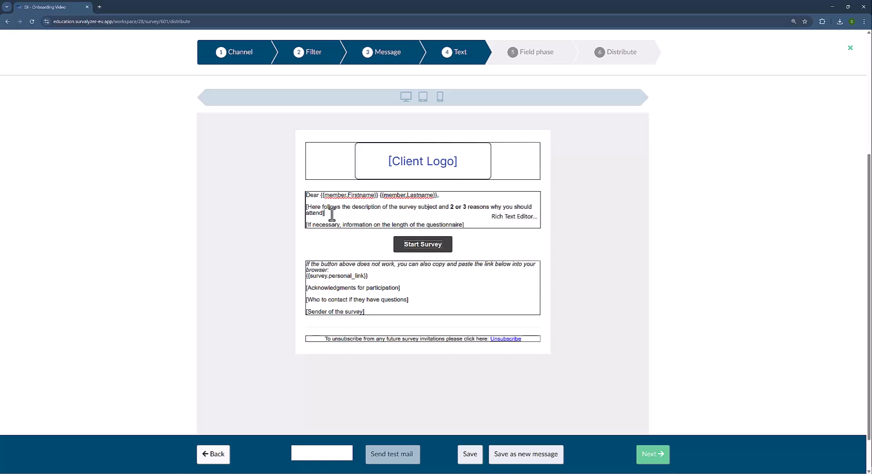
left_click(342, 454)
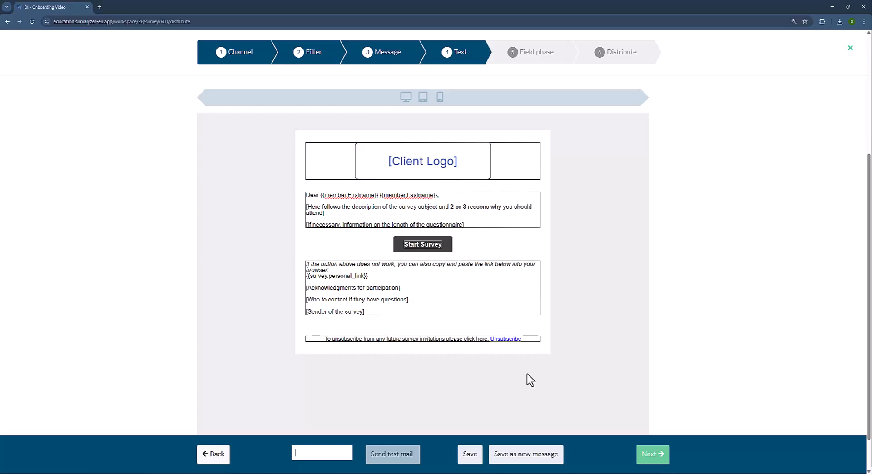
left_click(654, 456)
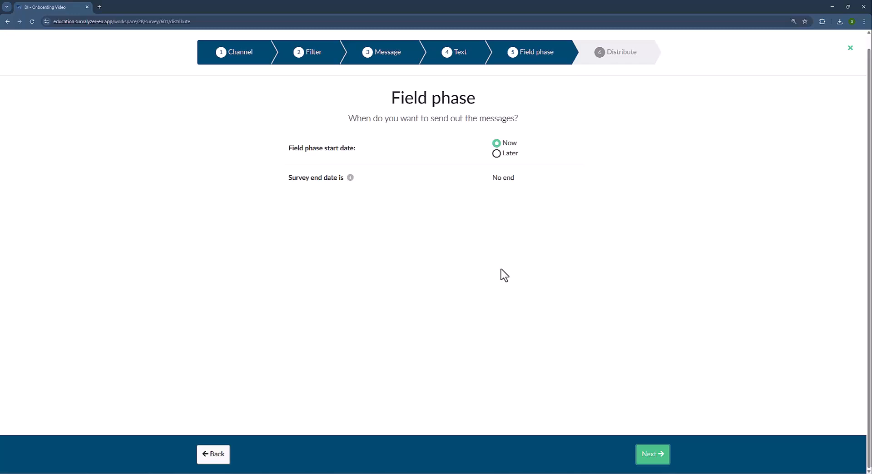
Schedule the field phase start for 21/05/2025 at 12:00 and continue to the Distribute summary.
left_click(496, 153)
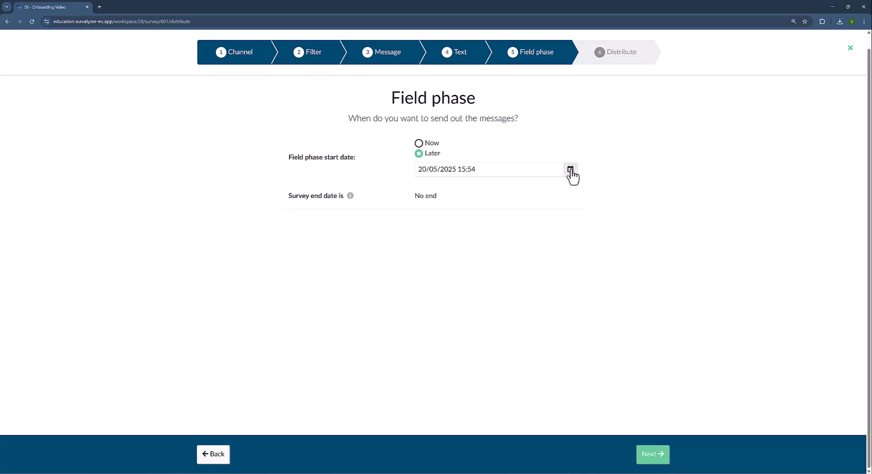
left_click(571, 171)
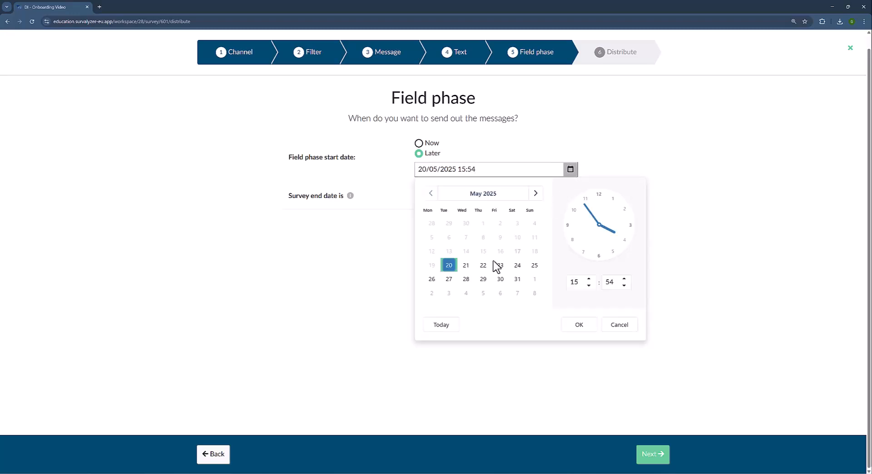
left_click(465, 266)
left_click(575, 281)
type("12")
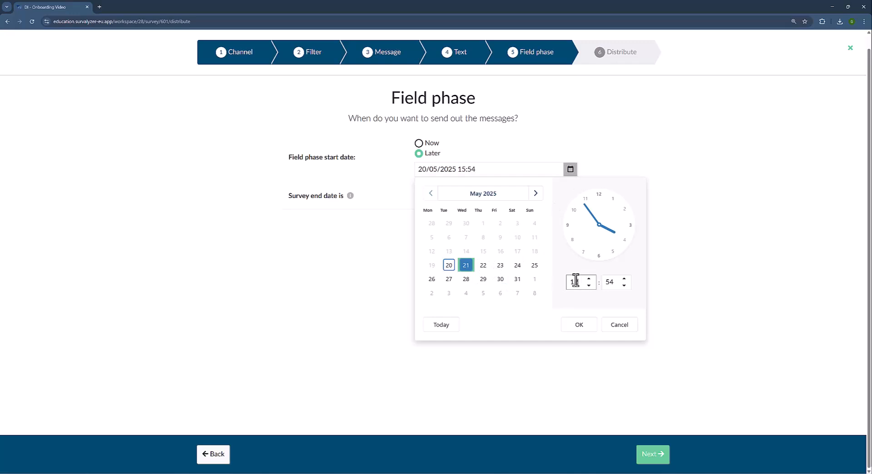
left_click(611, 282)
type("00")
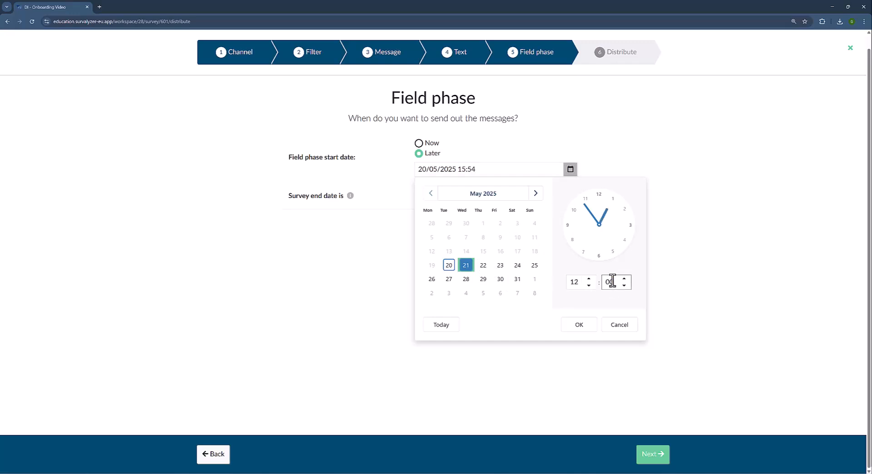
left_click(588, 325)
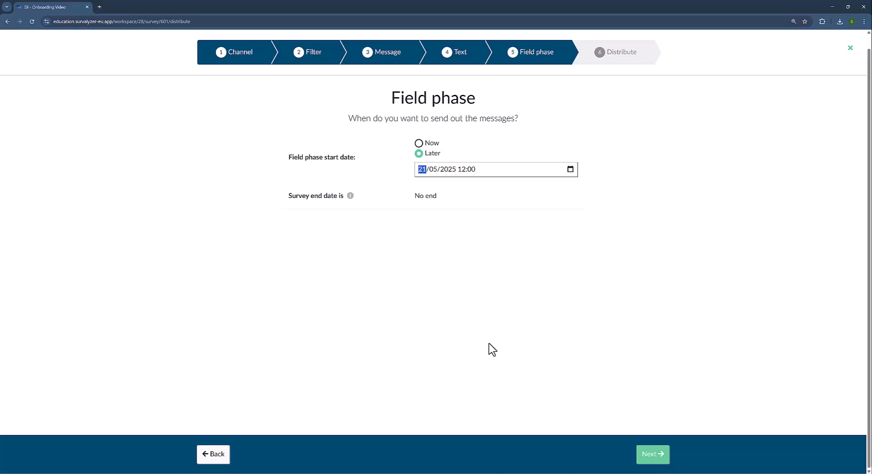
left_click(650, 454)
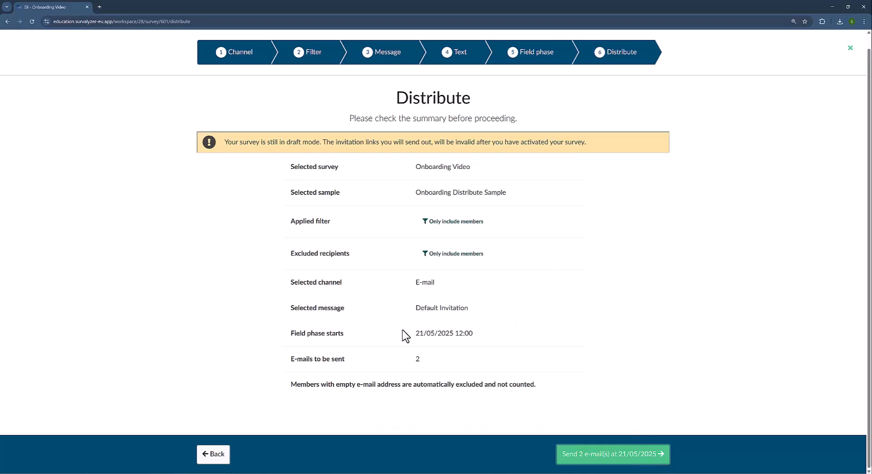
Return to Field phase and switch the start from 21/05/2025 12:00 back to Now.
left_click_drag(414, 334, 486, 336)
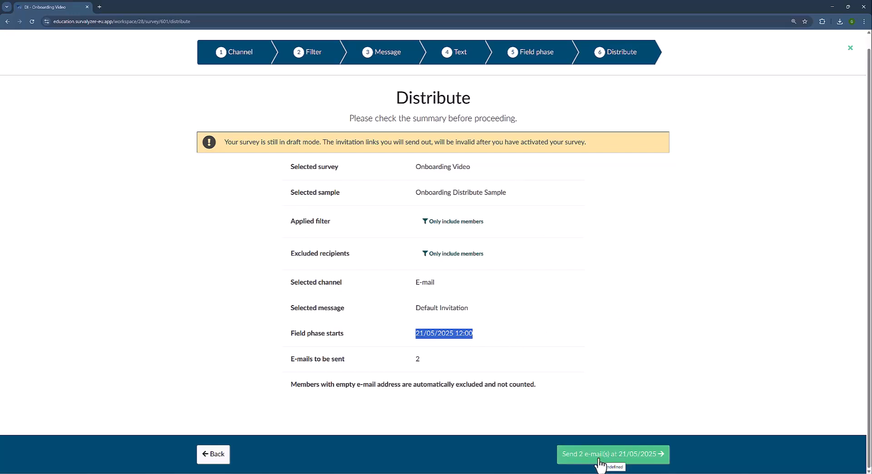
left_click(207, 456)
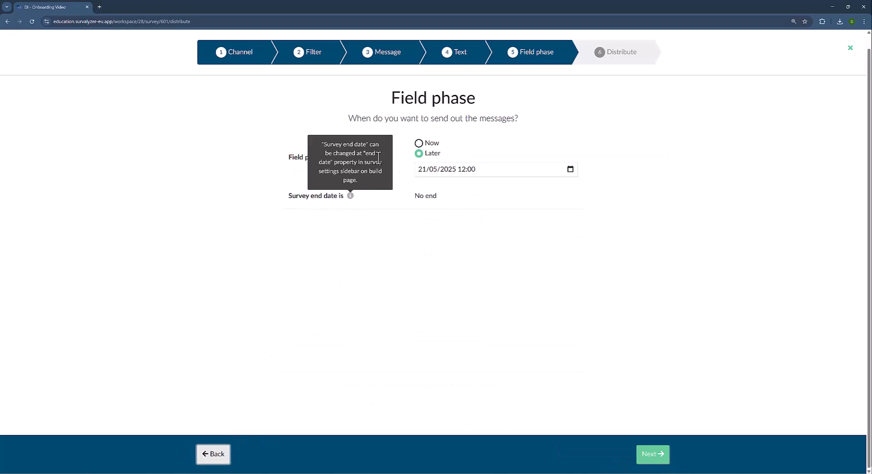
left_click(426, 145)
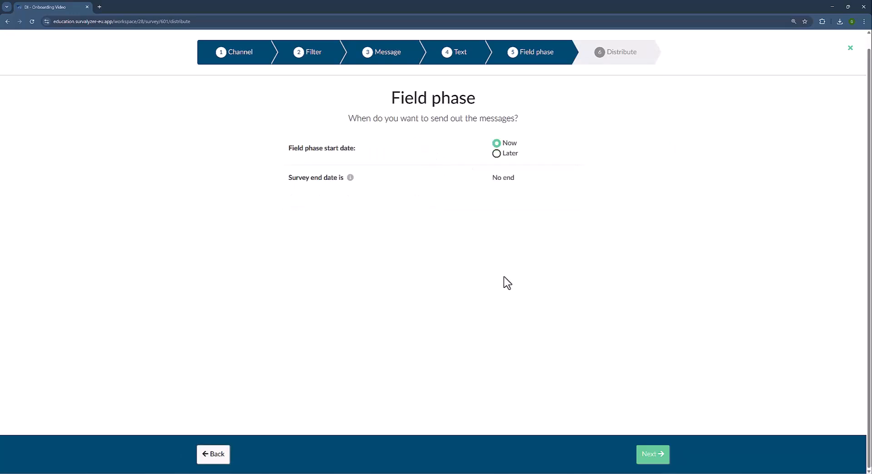
Continue to the updated distribution summary, ready to send 2 e-mails immediately.
left_click(652, 457)
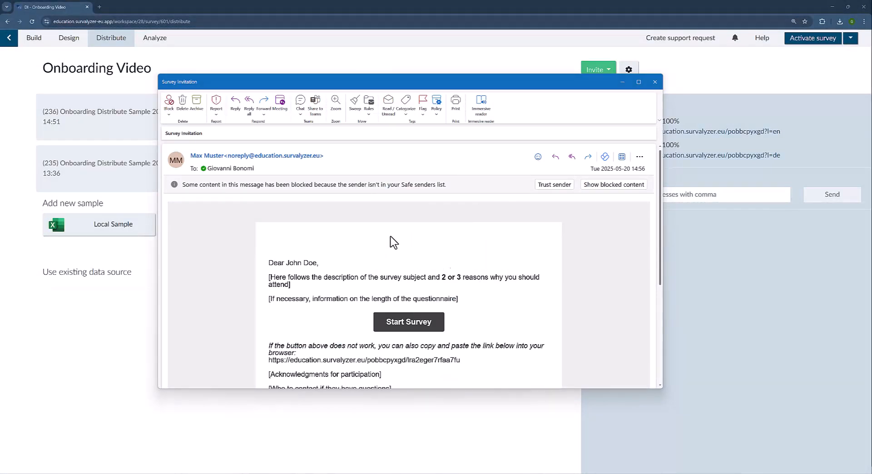
scroll(421, 274, "down", 1)
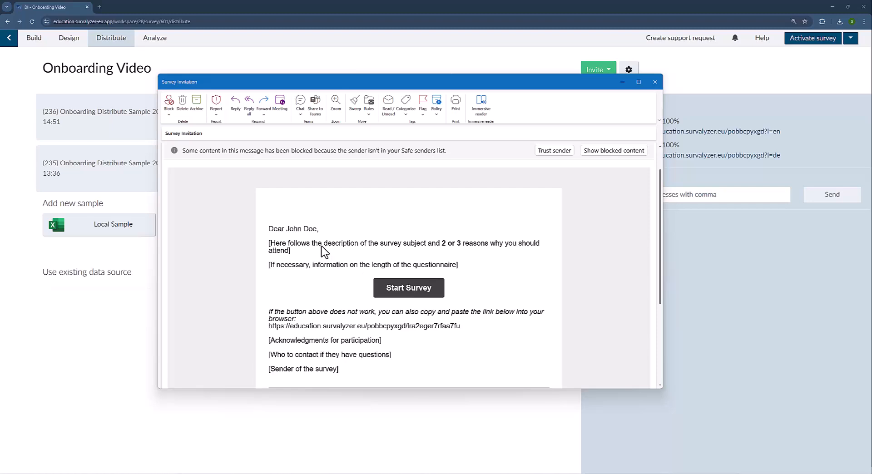
left_click_drag(287, 229, 318, 230)
left_click(318, 261)
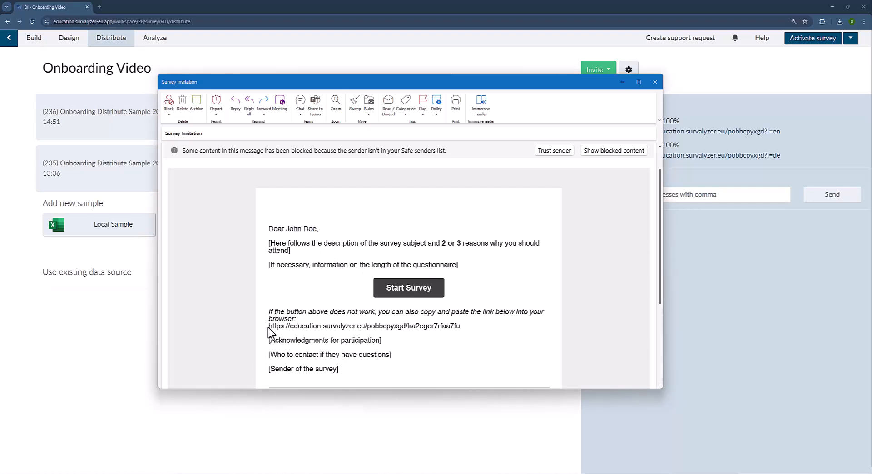
left_click_drag(268, 326, 482, 332)
scroll(485, 334, "down", 1)
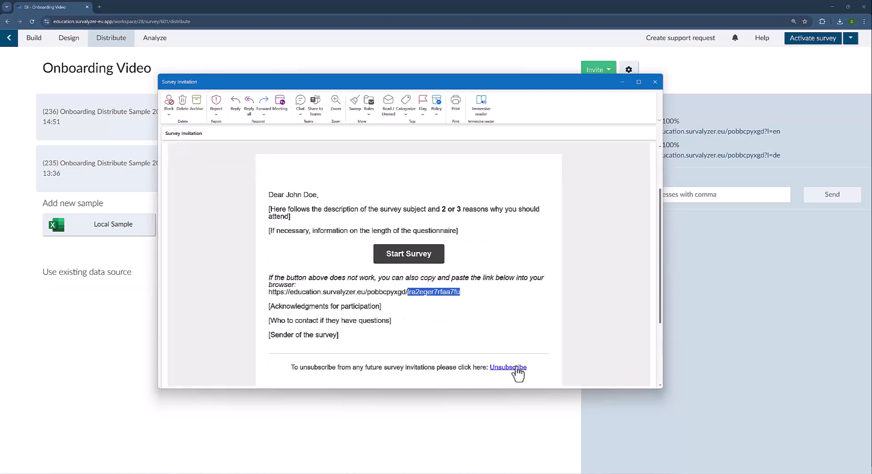
Open the survey from the invitation, answering Male for gender and Technology & entertainment for industry.
mouse_move(519, 371)
left_click(422, 262)
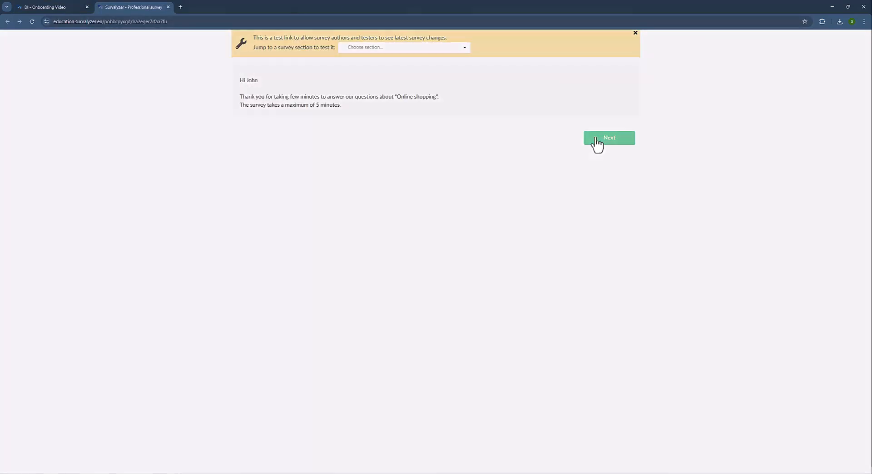
left_click(595, 140)
left_click(314, 96)
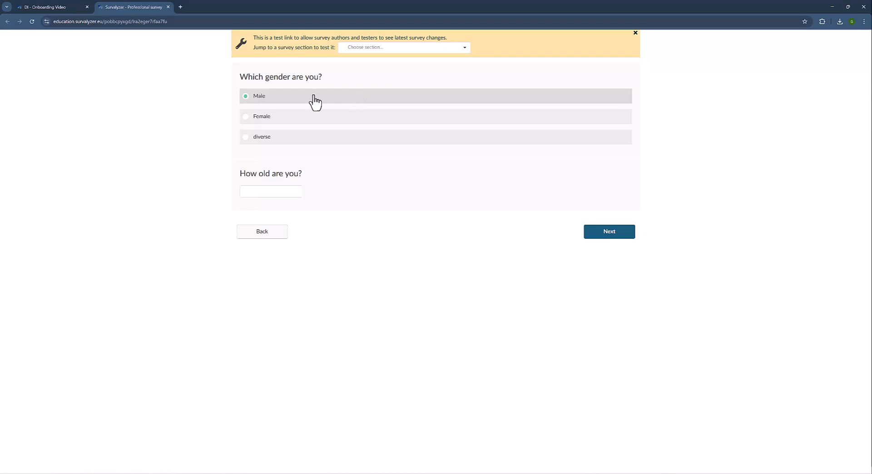
left_click(314, 96)
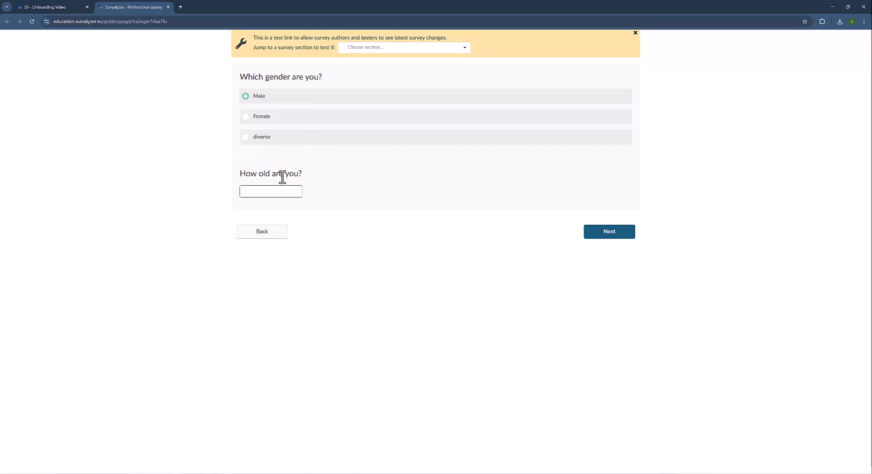
left_click(607, 234)
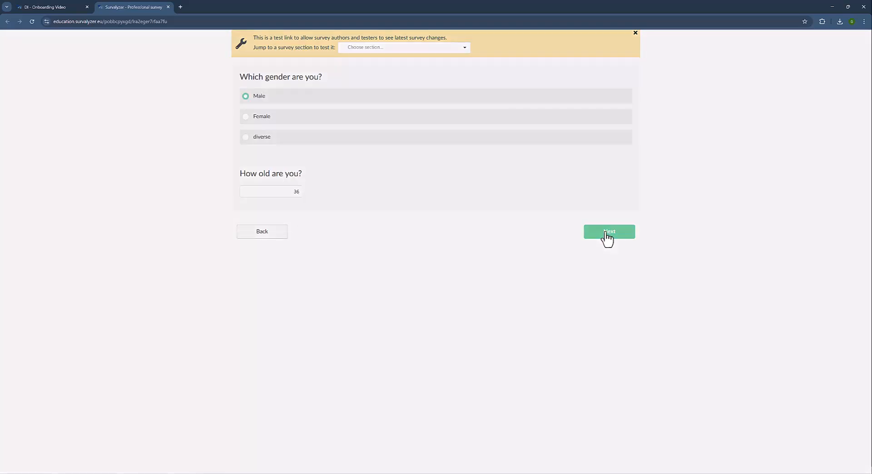
left_click(352, 97)
left_click(624, 322)
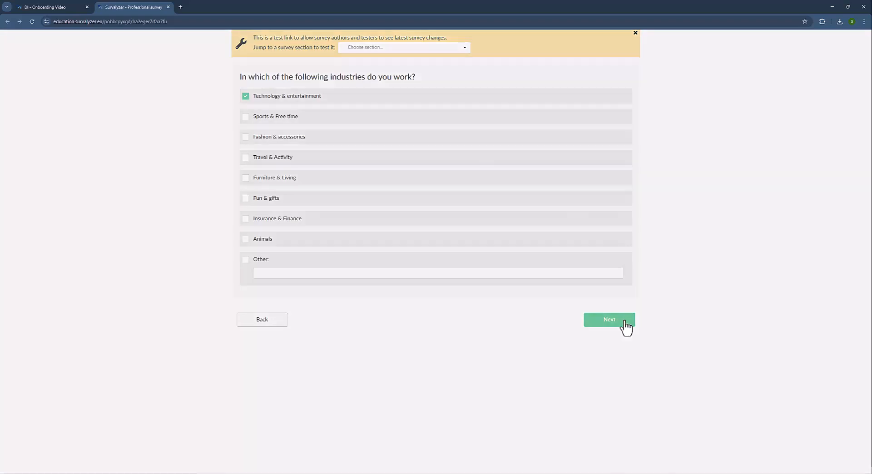
Answer Yes to shopping online and tick Exlibris, Nettoshop and Amazon as shops used.
left_click(402, 101)
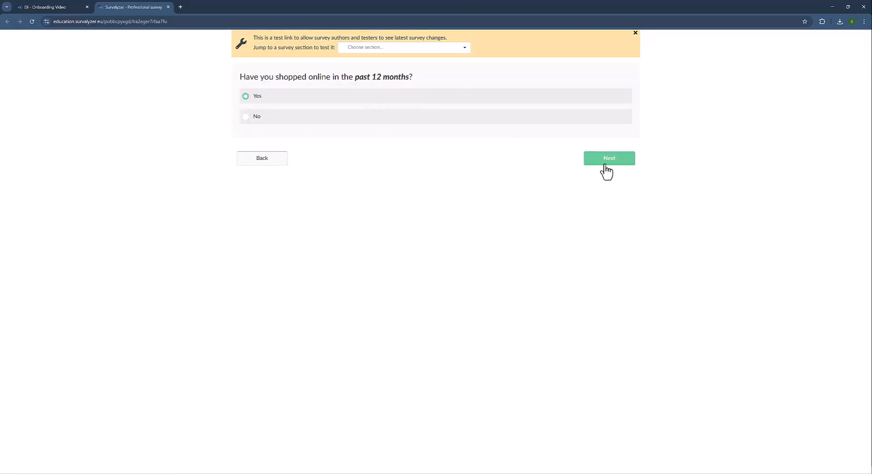
left_click(605, 164)
left_click(311, 109)
left_click(308, 167)
left_click(304, 189)
left_click(613, 361)
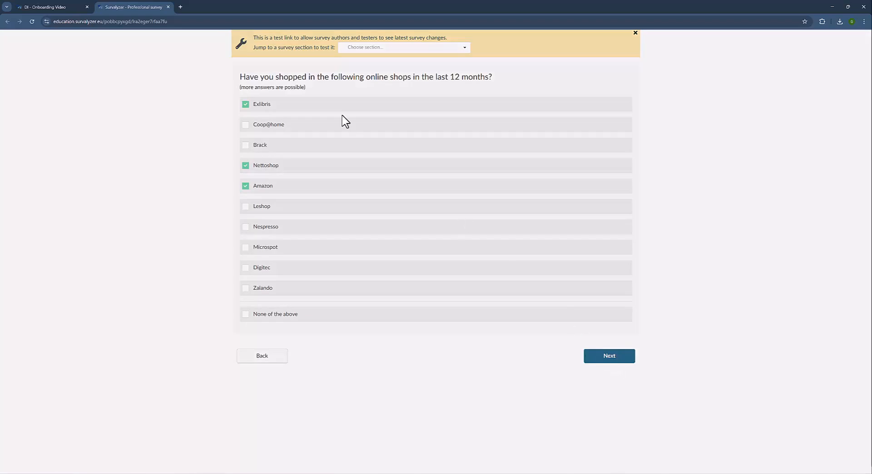
Rate product variety: Exlibris 5, Nettoshop 4, Amazon 5.
left_click(522, 134)
left_click(482, 153)
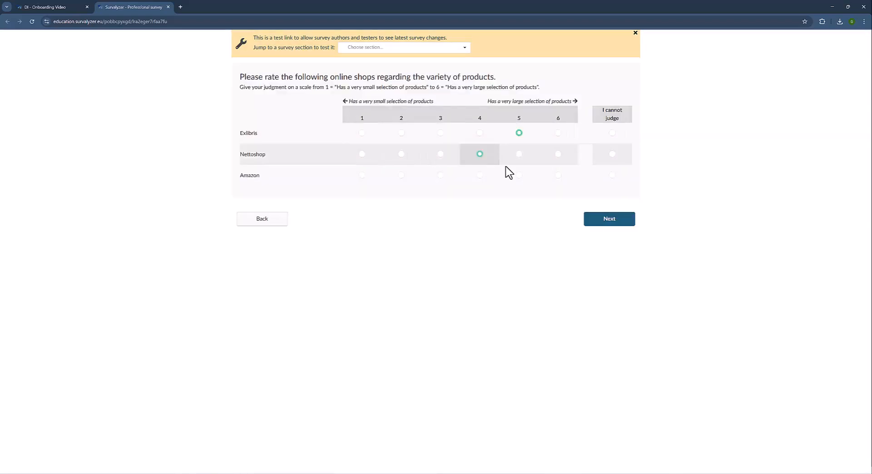
left_click(520, 175)
left_click(597, 222)
Choose Exlibris as the favourite shop with the reason 'I Like Books'.
left_click(356, 99)
left_click(600, 202)
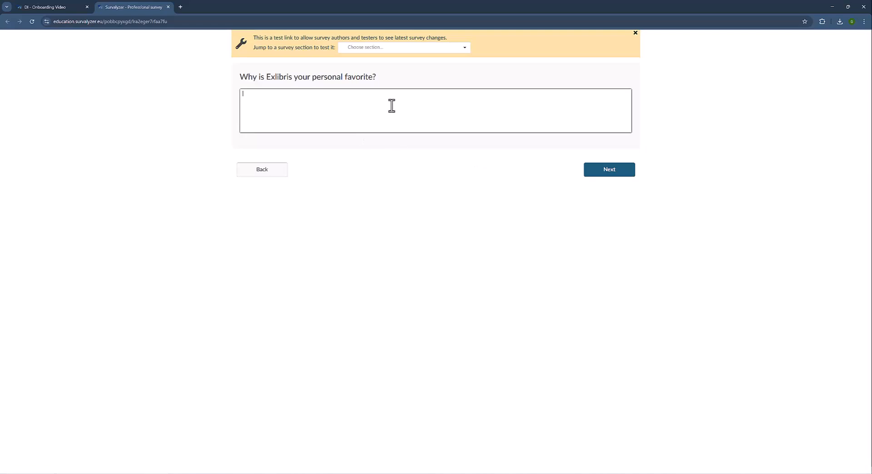
left_click(392, 106)
type("I Like Books")
left_click(612, 172)
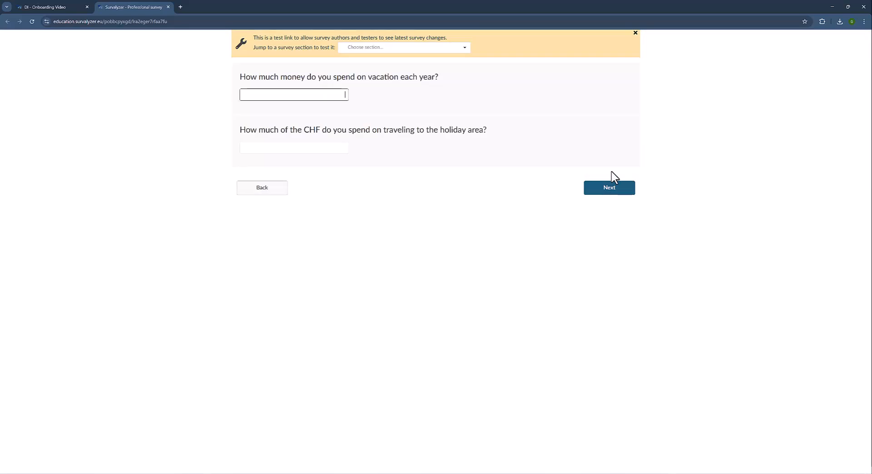
Enter 500 vacation and 100 travel spending, select Audi, submit the answers and close the tab.
type("500")
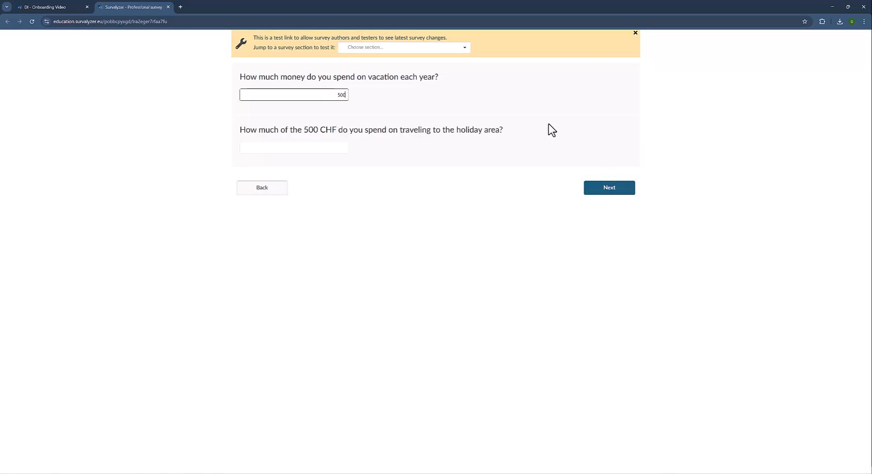
left_click(332, 145)
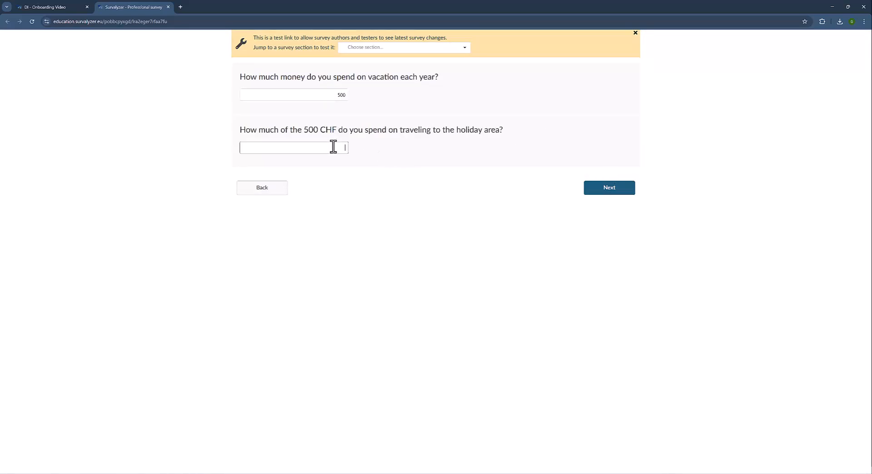
type("100")
left_click(608, 190)
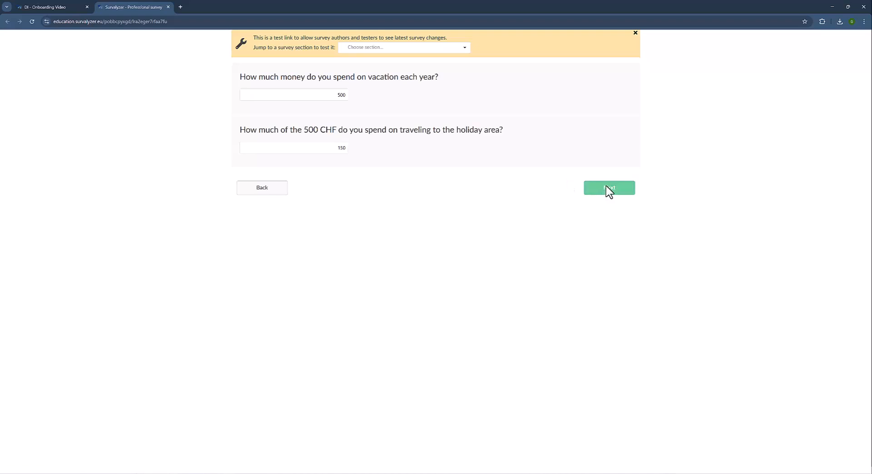
left_click(488, 111)
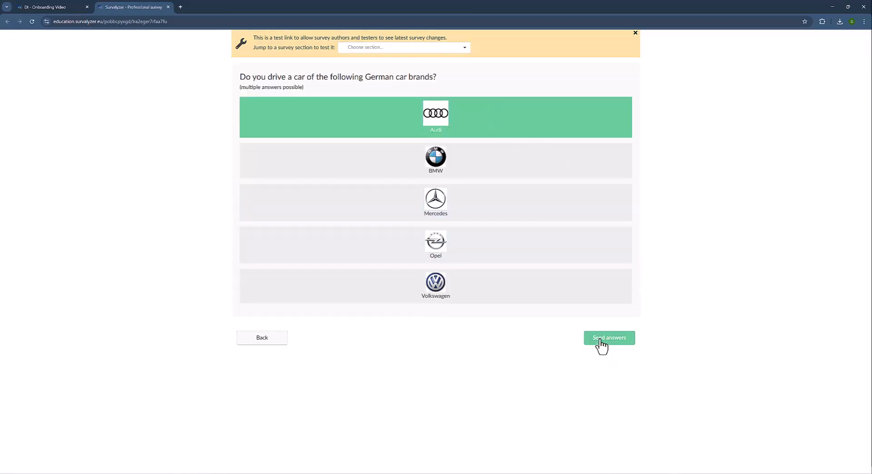
left_click(598, 341)
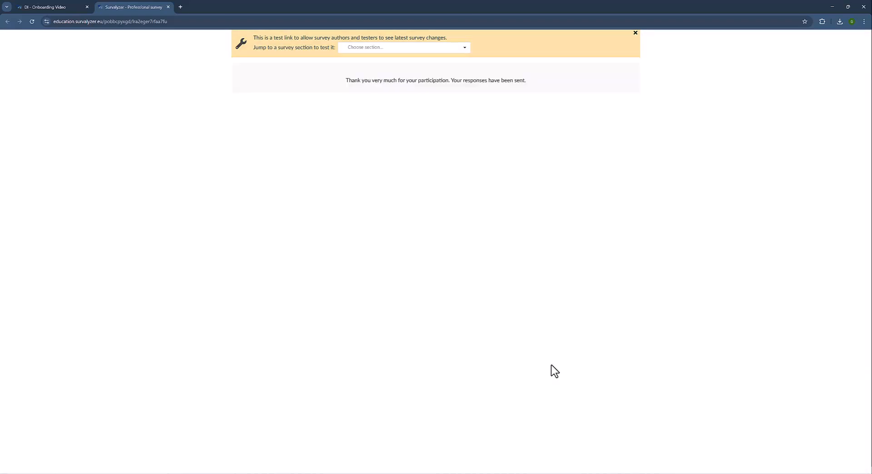
left_click(168, 7)
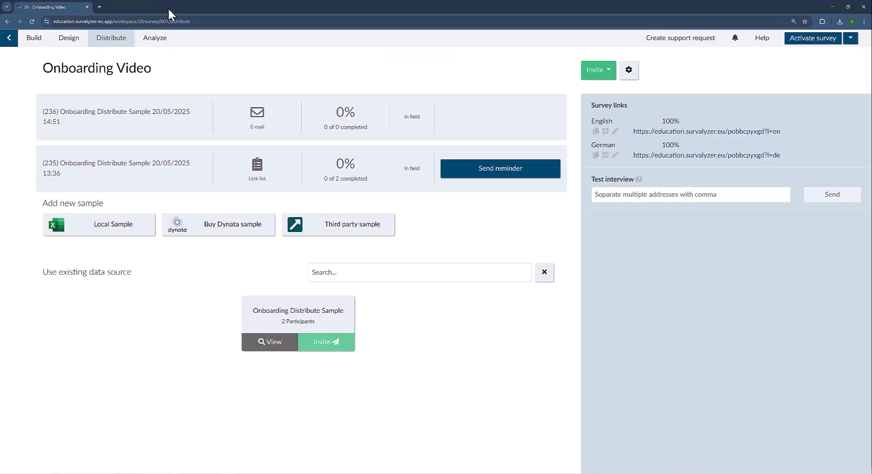
Reload the distribution page and show e-mail sample (236) details: 50%, 1 of 2 completed.
left_click(31, 22)
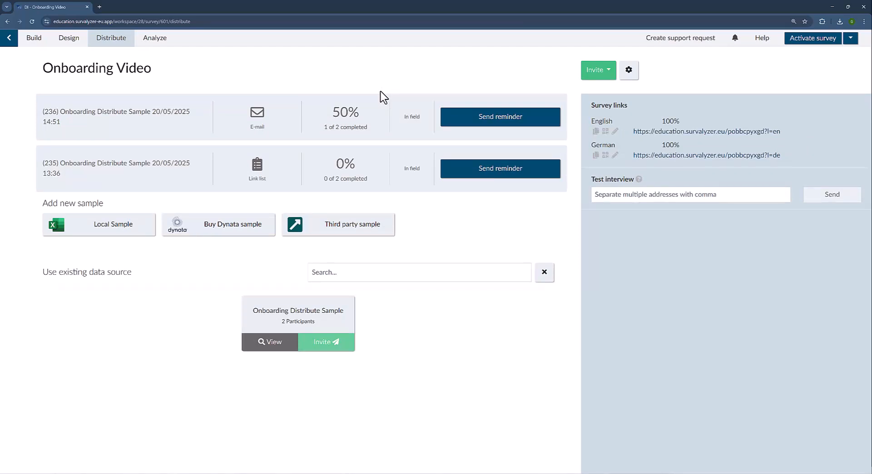
left_click(406, 168)
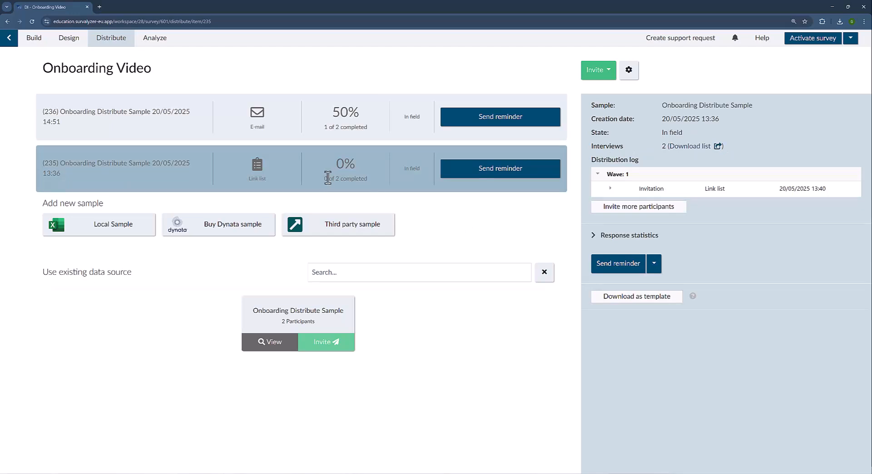
left_click(362, 137)
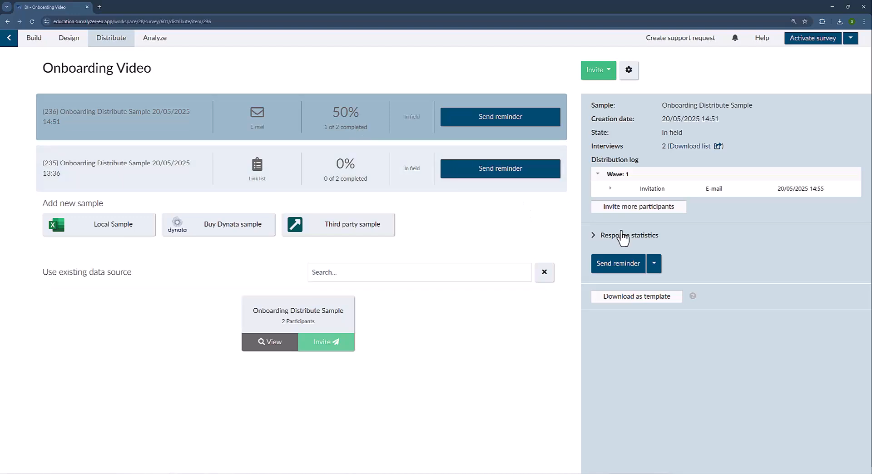
Expand response statistics, comparing (236)'s Completed count with link-list (235)'s 2 in progress.
left_click(594, 236)
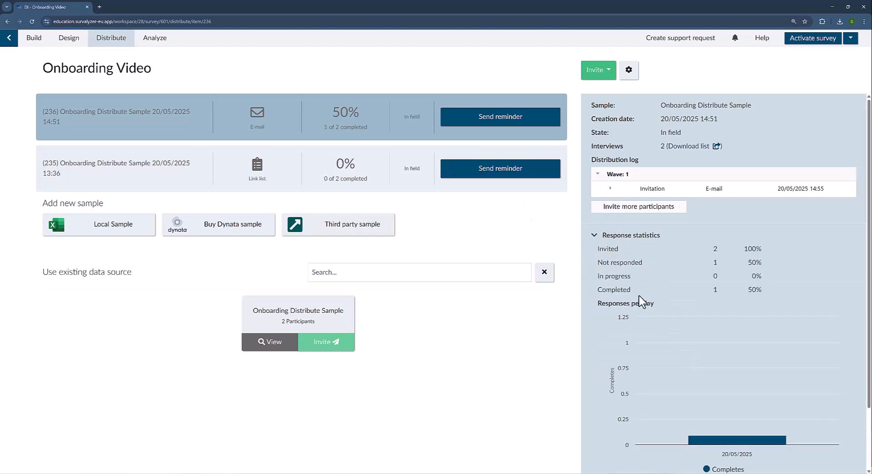
double_click(625, 290)
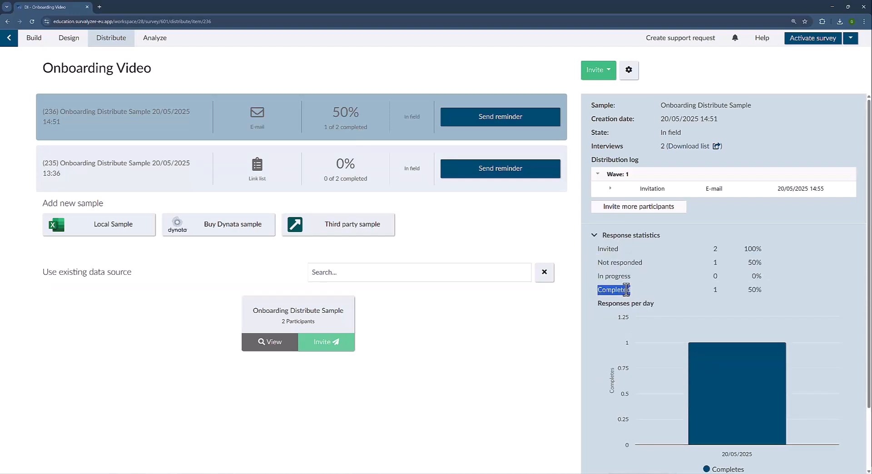
left_click(326, 180)
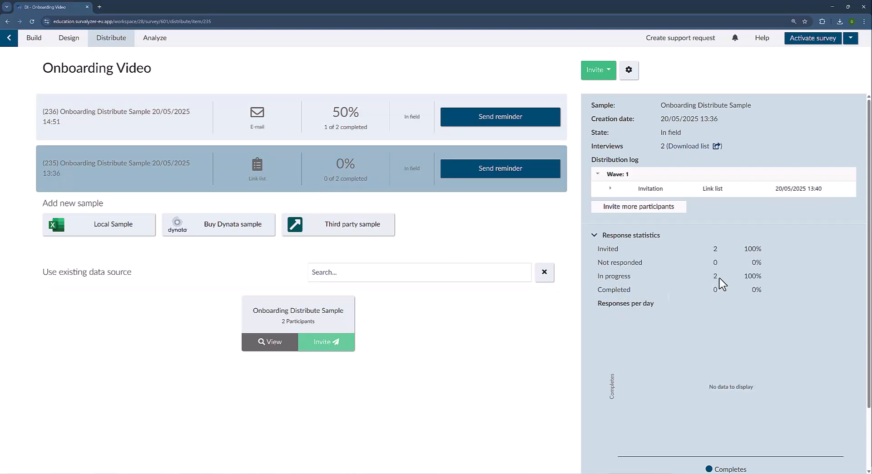
left_click_drag(719, 278, 596, 279)
left_click(595, 278)
Reselect sample (236) and expand the Wave 1 invitation entry and its response statistics.
left_click(266, 136)
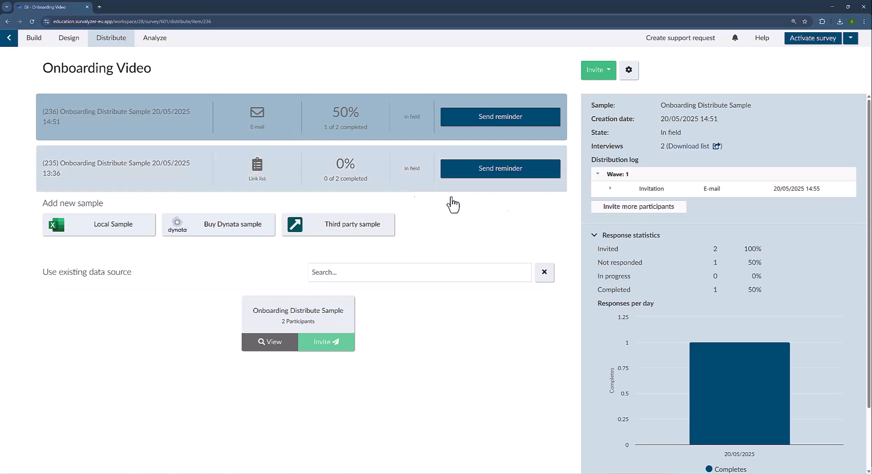
left_click(613, 194)
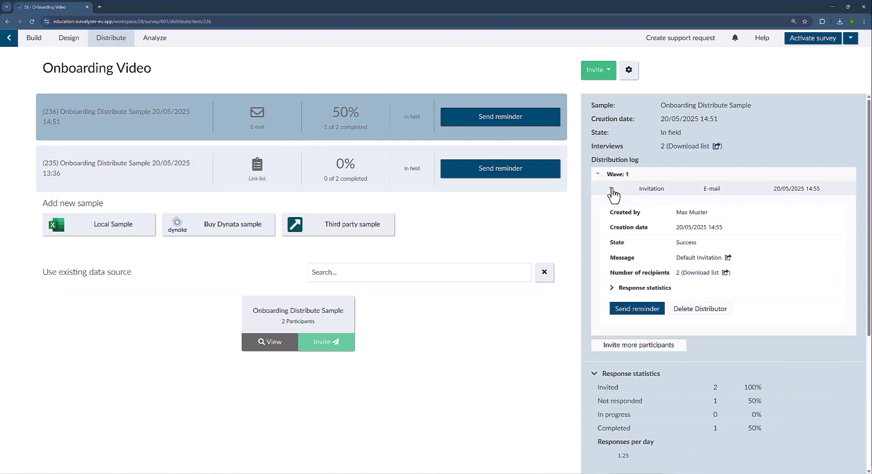
left_click(613, 290)
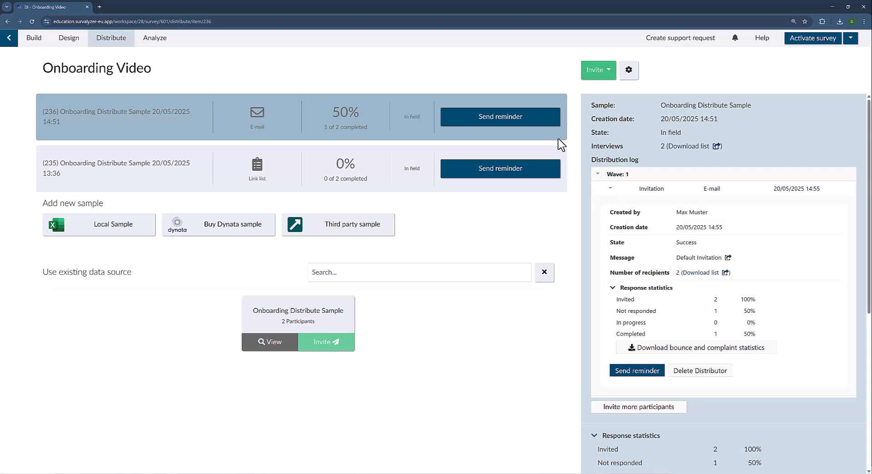
Send the e-mail sample an immediate e-mail reminder using the Default Invitation message.
left_click(529, 119)
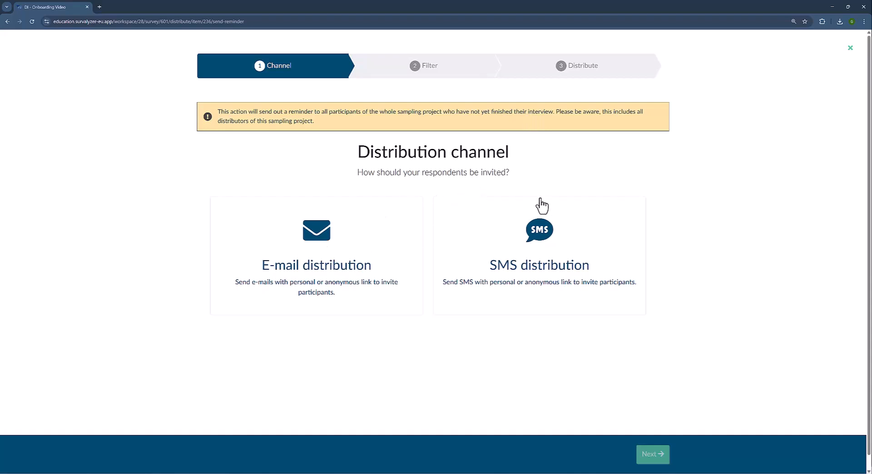
left_click(376, 249)
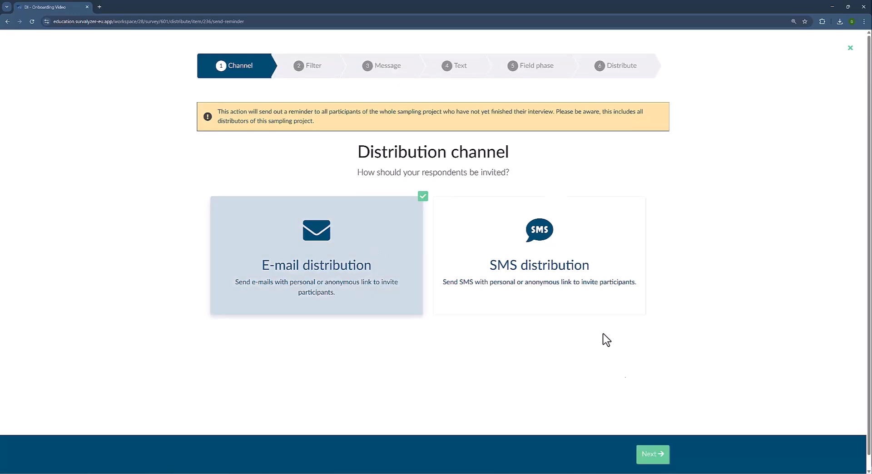
left_click(659, 454)
left_click(659, 455)
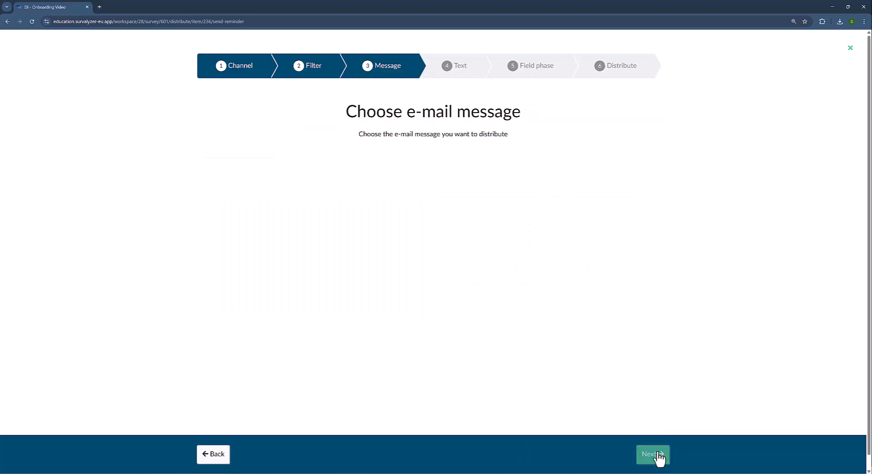
left_click(426, 196)
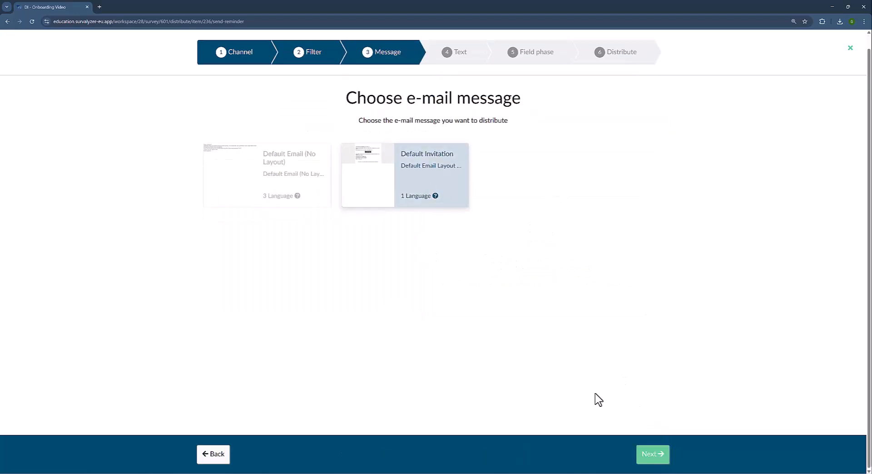
left_click(652, 456)
left_click(652, 457)
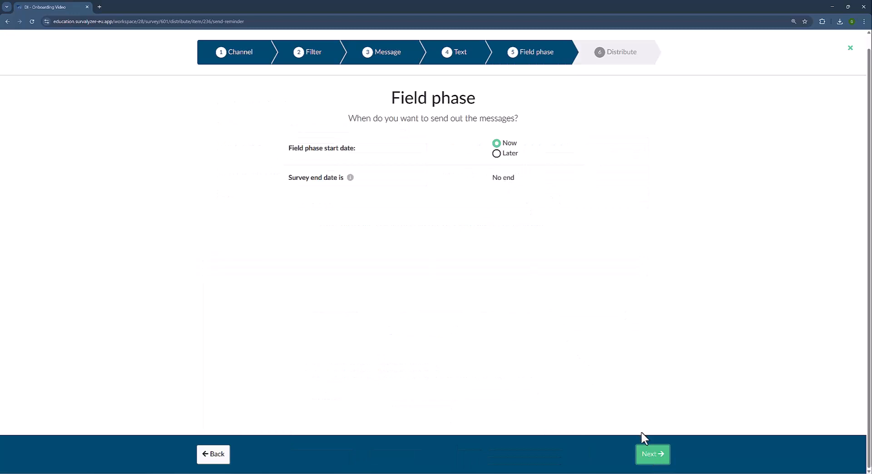
left_click(656, 456)
left_click(657, 454)
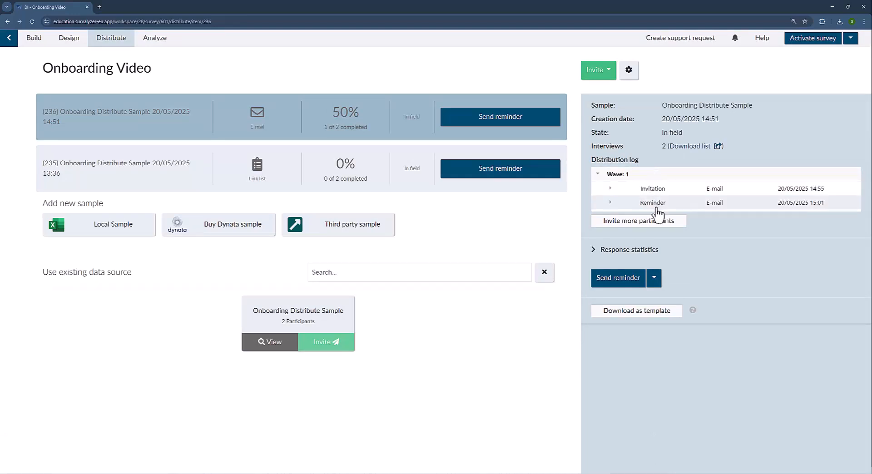
left_click(611, 207)
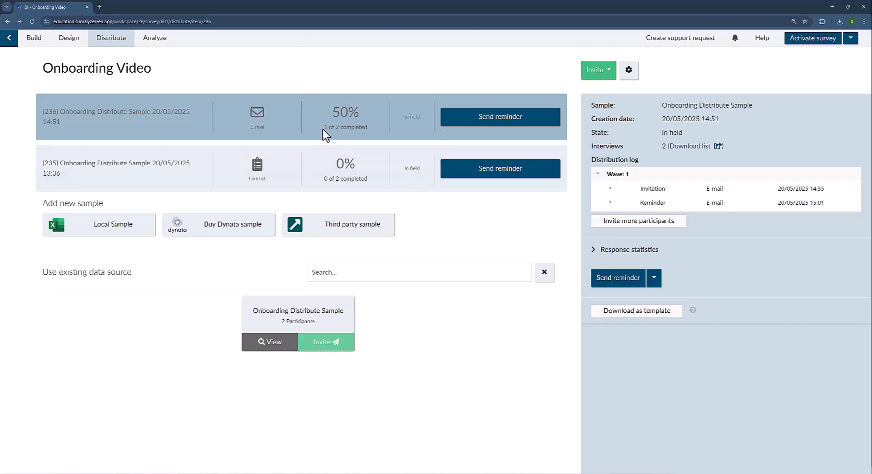
left_click(324, 157)
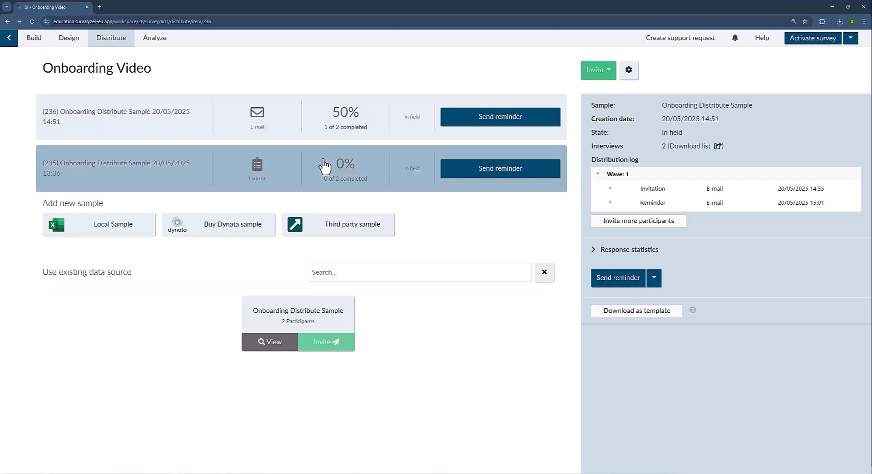
left_click(327, 129)
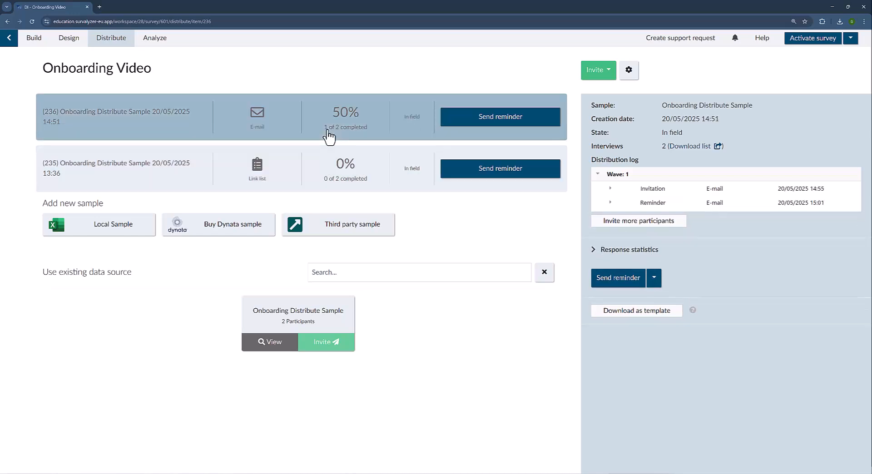
left_click(598, 69)
Open member 1's record in Onboarding Distribute Sample and expand its Interviews list.
left_click(5, 40)
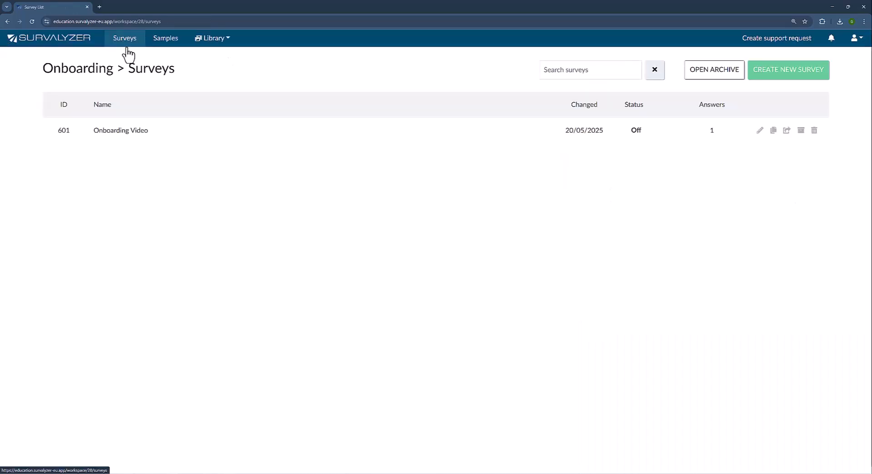
left_click(164, 41)
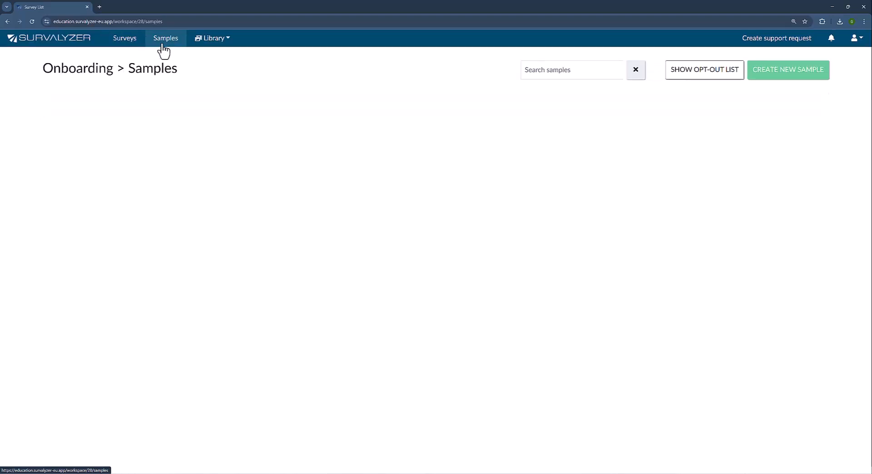
left_click(132, 142)
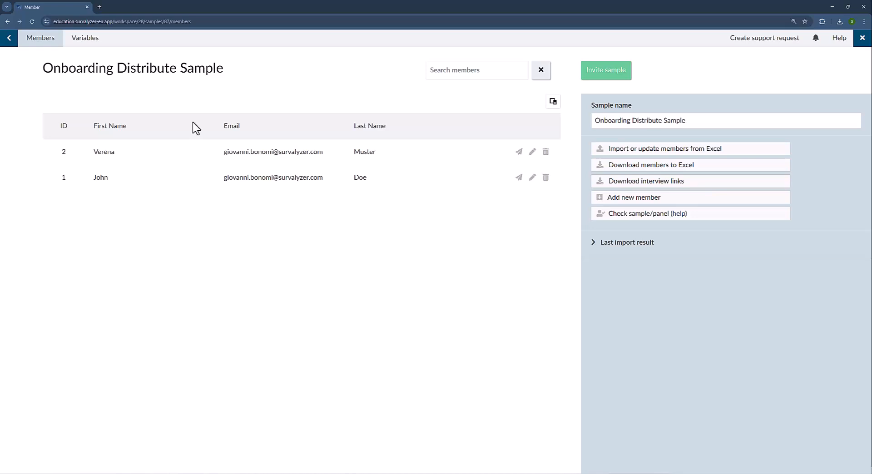
left_click(146, 184)
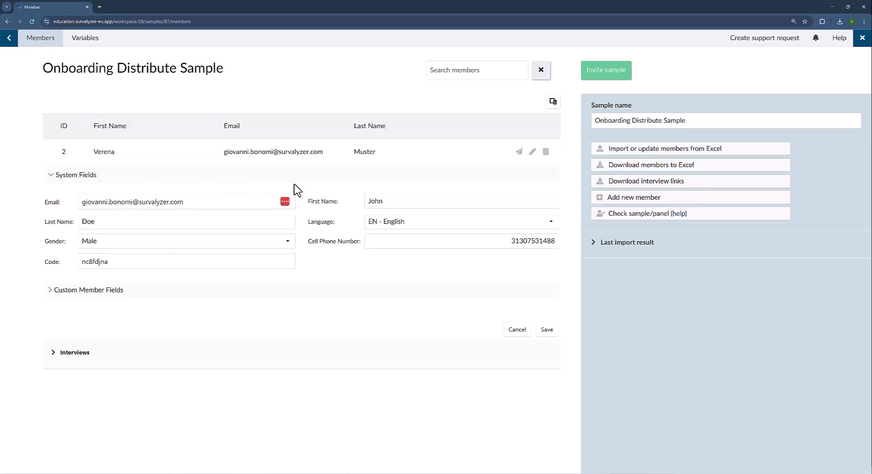
left_click(75, 353)
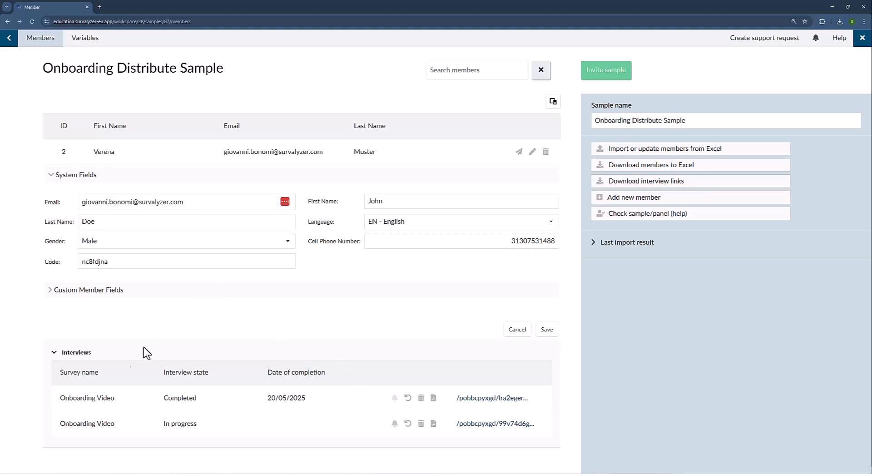
Download the completed interview's answers as a PDF and open it from the browser downloads.
left_click(434, 399)
left_click(840, 23)
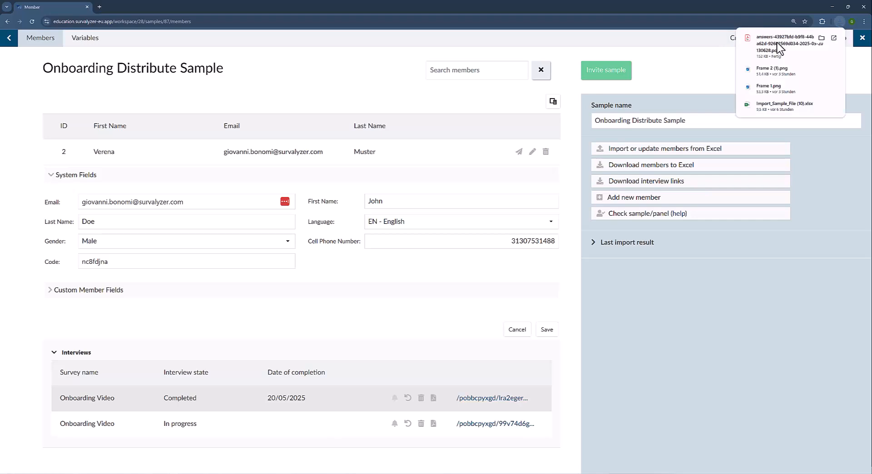
left_click(777, 47)
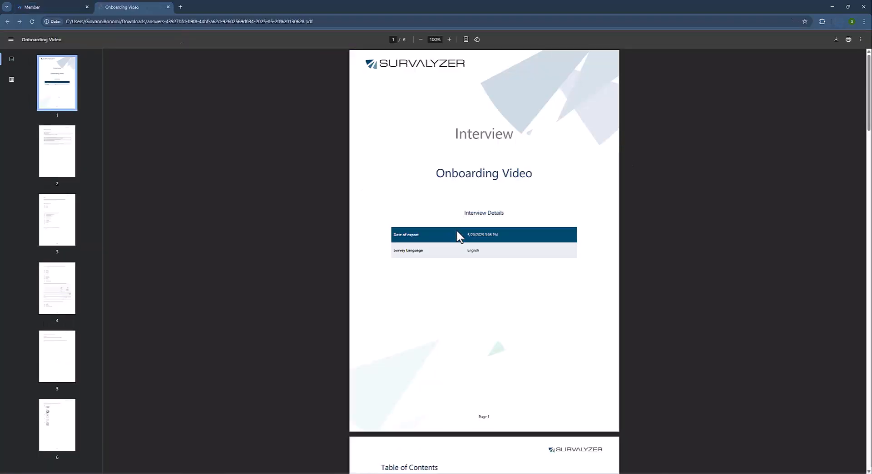
Read the answers PDF from the page 3 questions down to page 6, then close it.
scroll(478, 277, "down", 10)
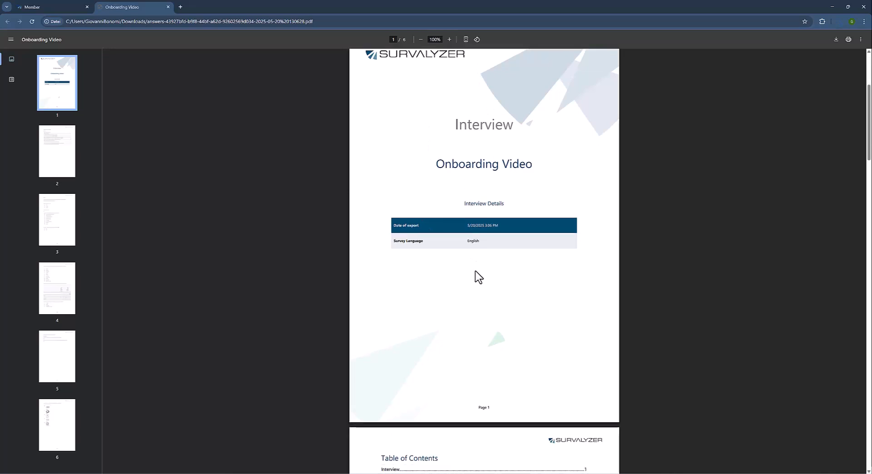
scroll(478, 277, "up", 3)
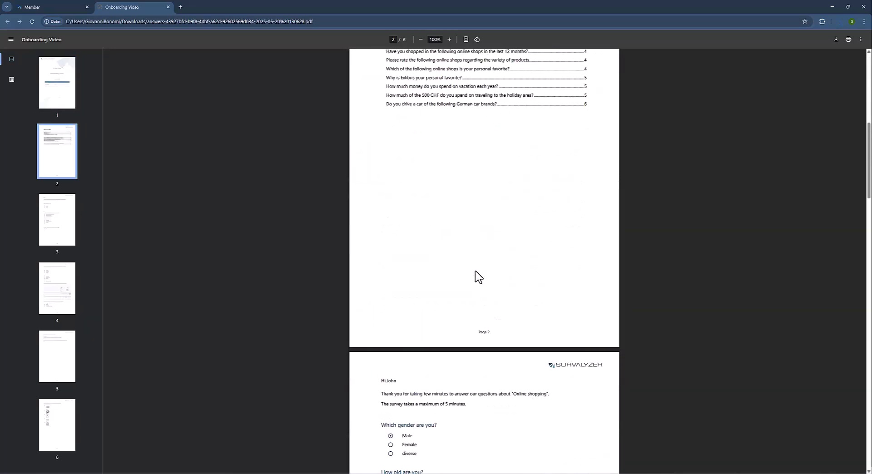
left_click(423, 120)
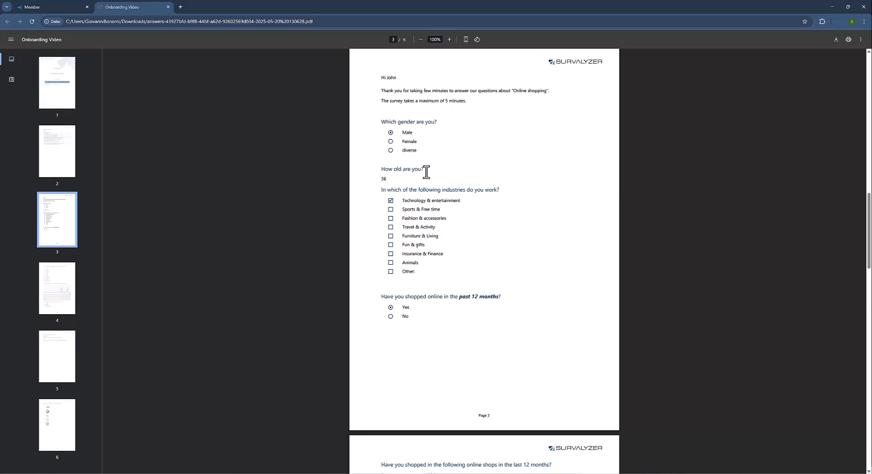
scroll(411, 207, "down", 9)
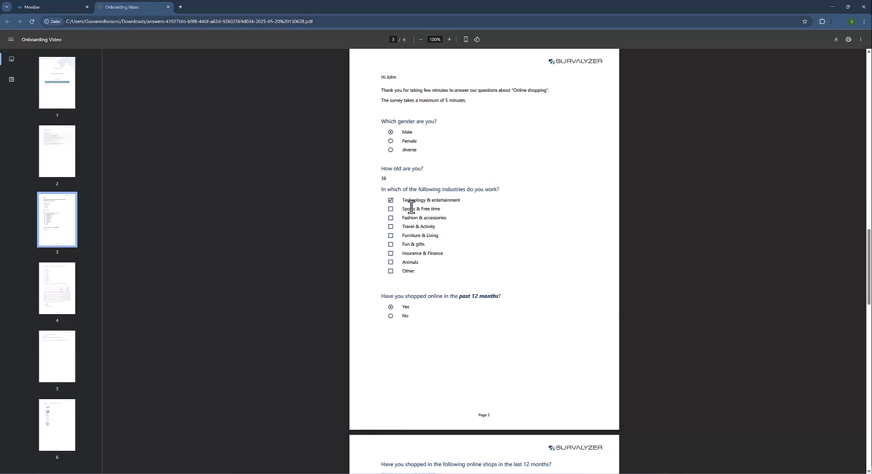
scroll(411, 207, "down", 9)
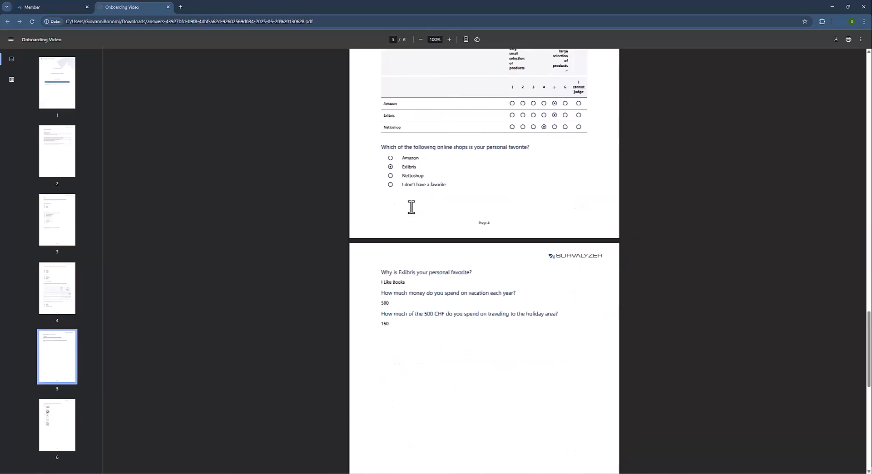
scroll(411, 207, "down", 5)
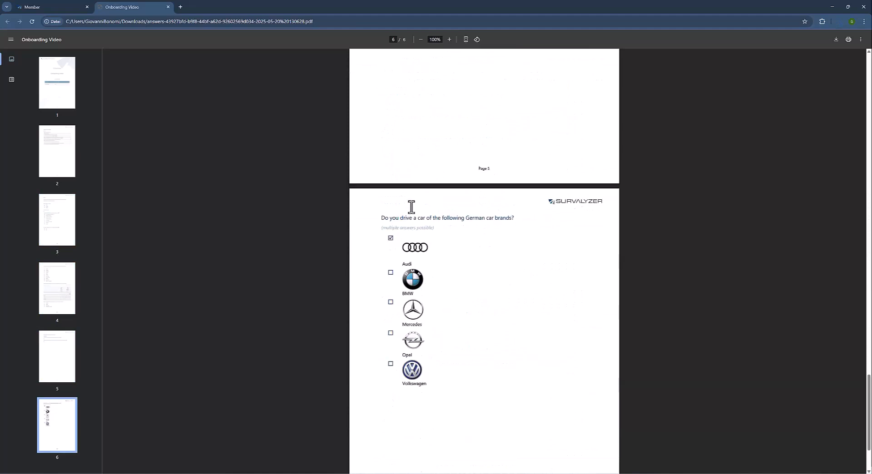
left_click(169, 7)
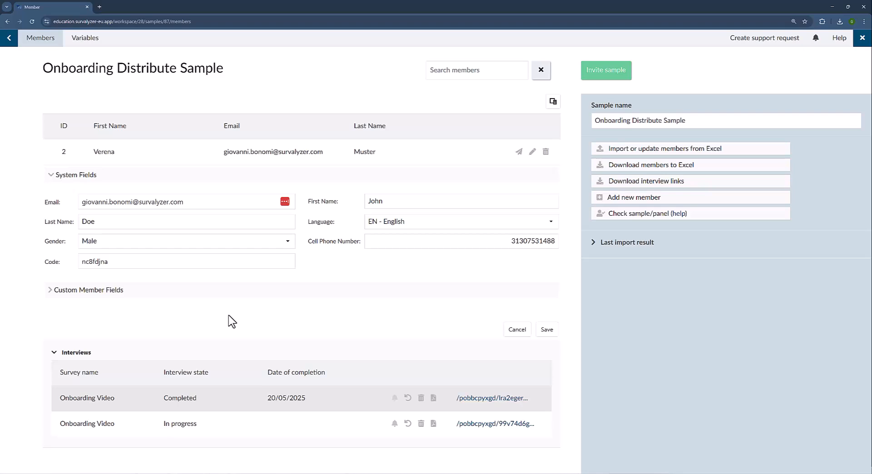
Cancel member 1's edit form without saving any changes.
left_click(132, 203)
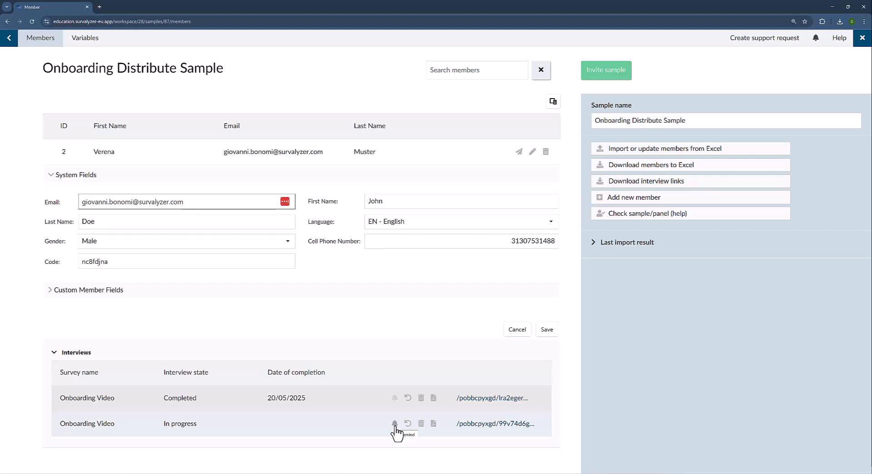
left_click(517, 330)
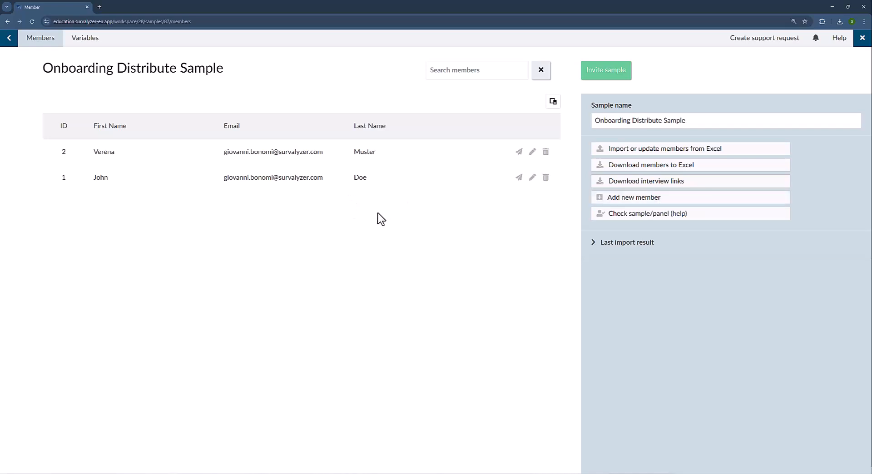
left_click(519, 178)
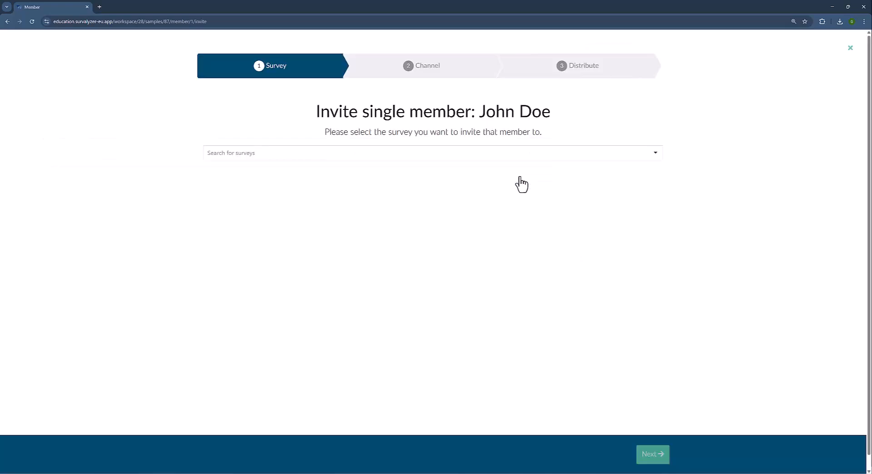
left_click_drag(316, 110, 563, 109)
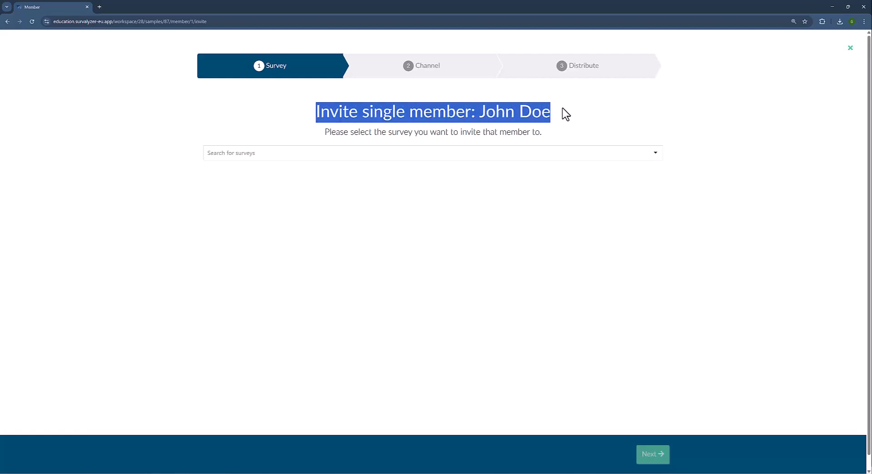
left_click(525, 153)
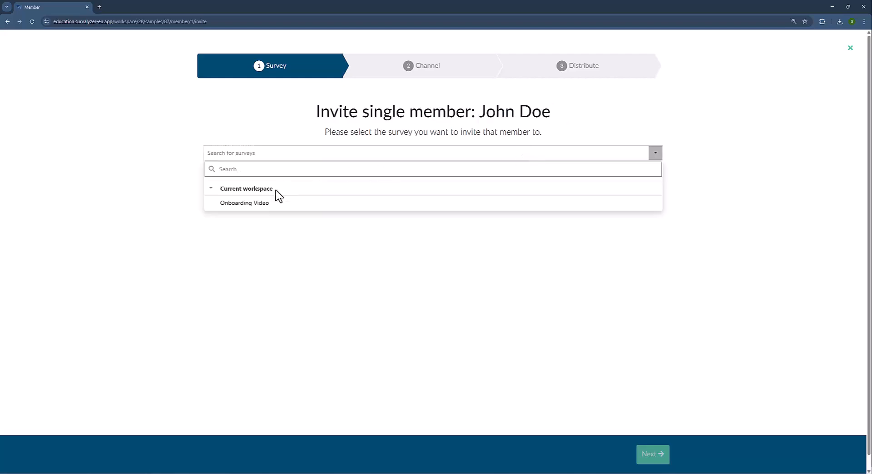
left_click(254, 204)
left_click(653, 458)
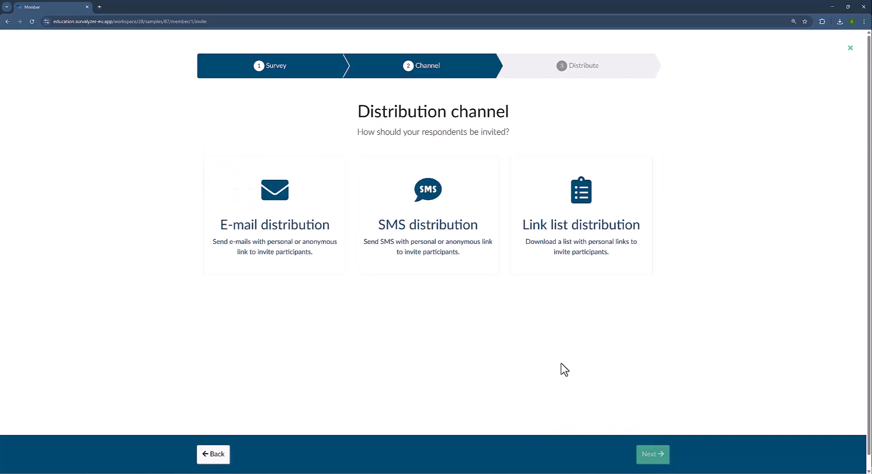
left_click(850, 48)
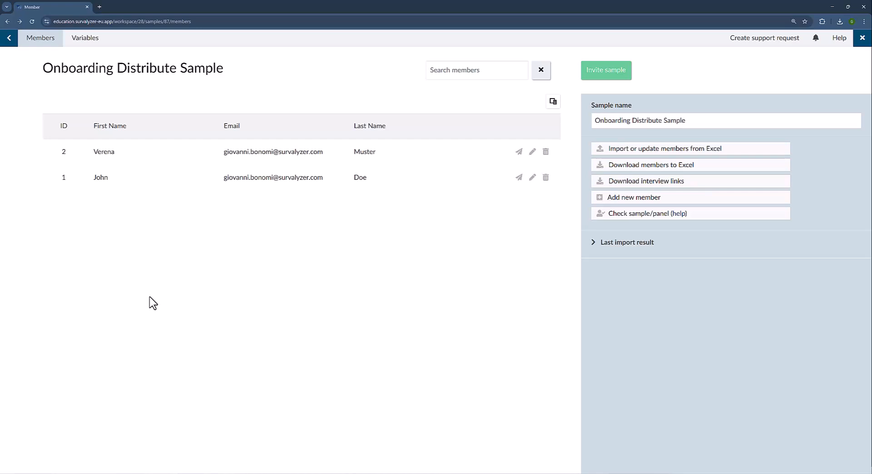
Export the sample's members to Excel, open the file, and widen columns G and L.
left_click(661, 175)
left_click(795, 37)
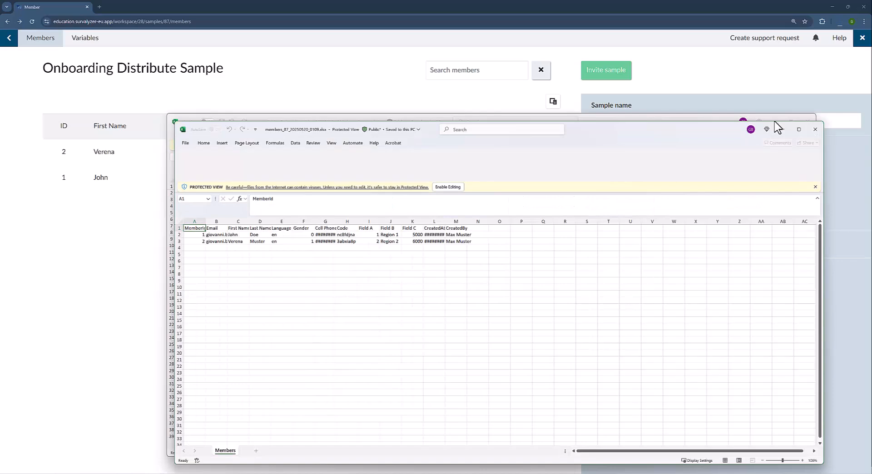
double_click(336, 189)
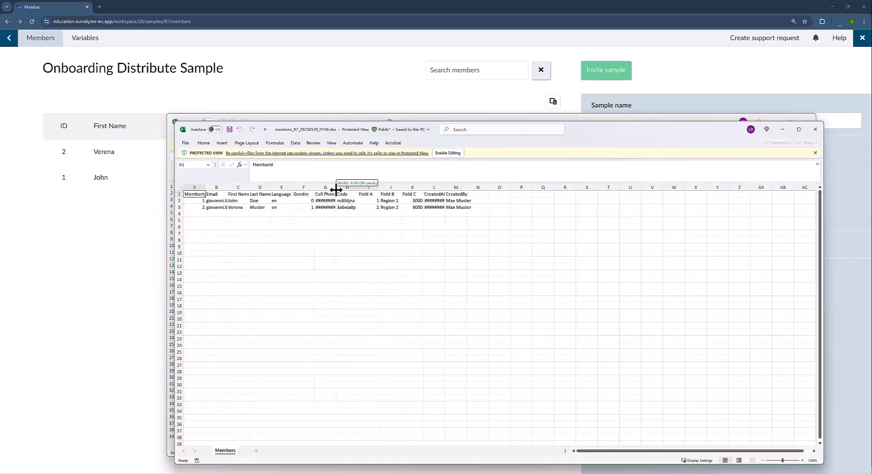
left_click(466, 187)
double_click(465, 188)
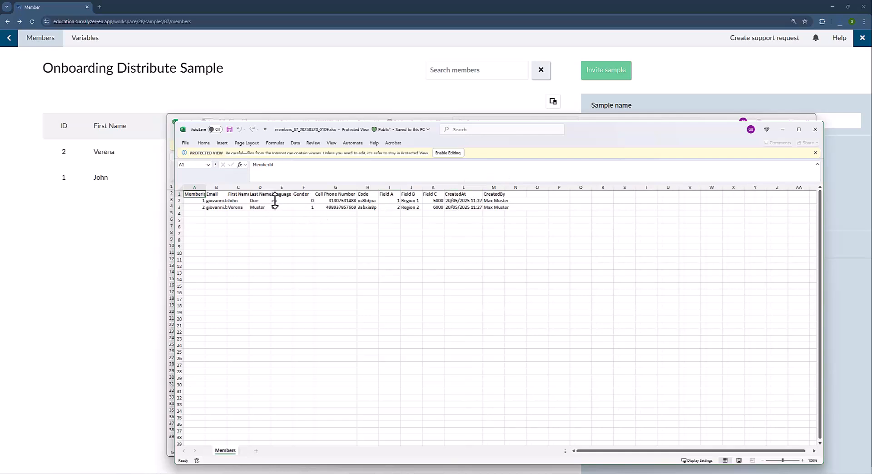
Change both members' Language in E2 and E3 from en to de and save the workbook.
left_click_drag(257, 201, 258, 207)
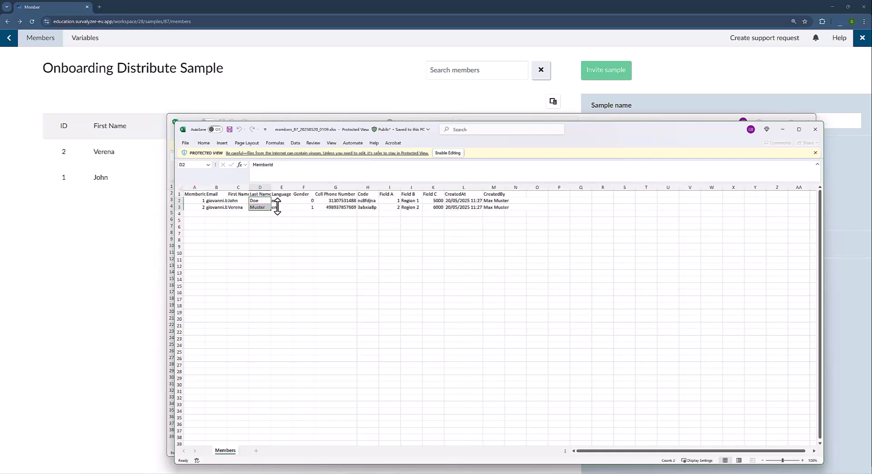
left_click(283, 202)
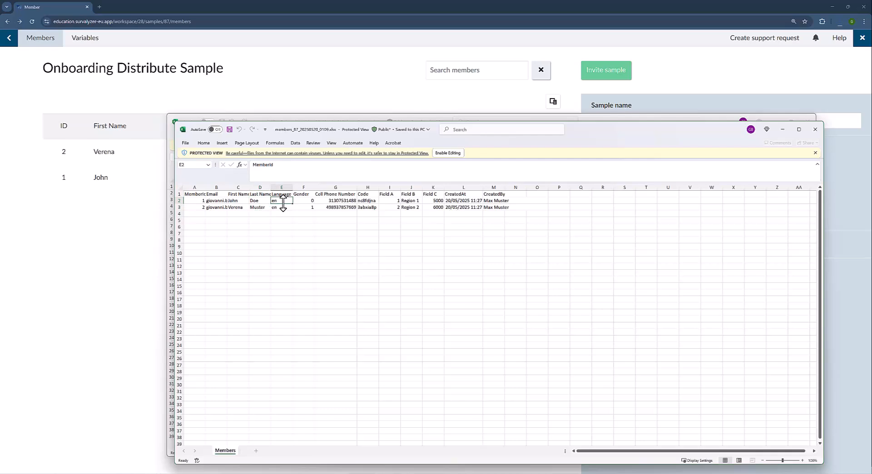
left_click(458, 154)
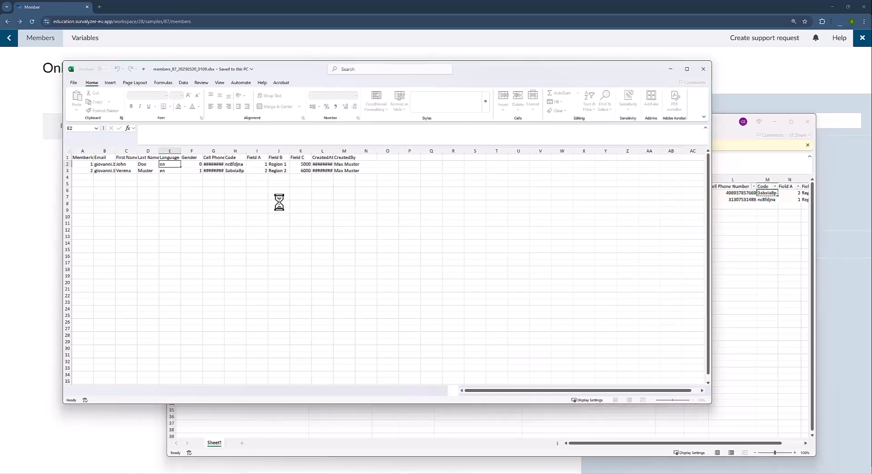
type("de")
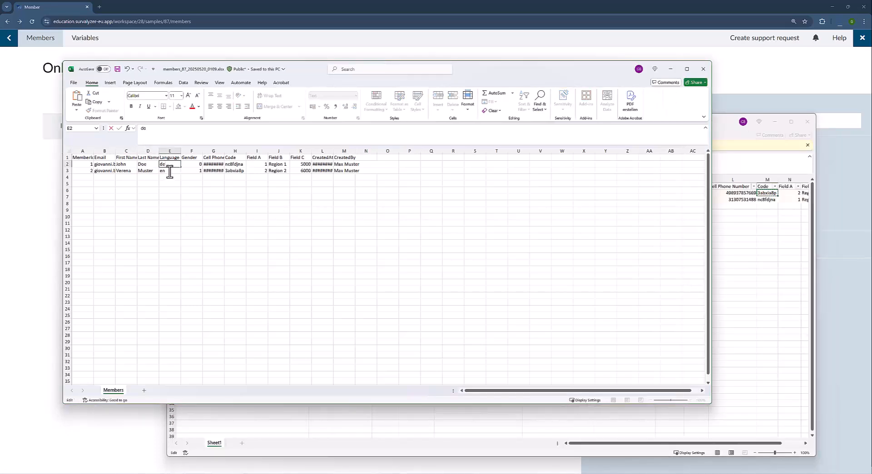
double_click(169, 171)
type("de")
key("BackSpace")
type("de")
key("Return")
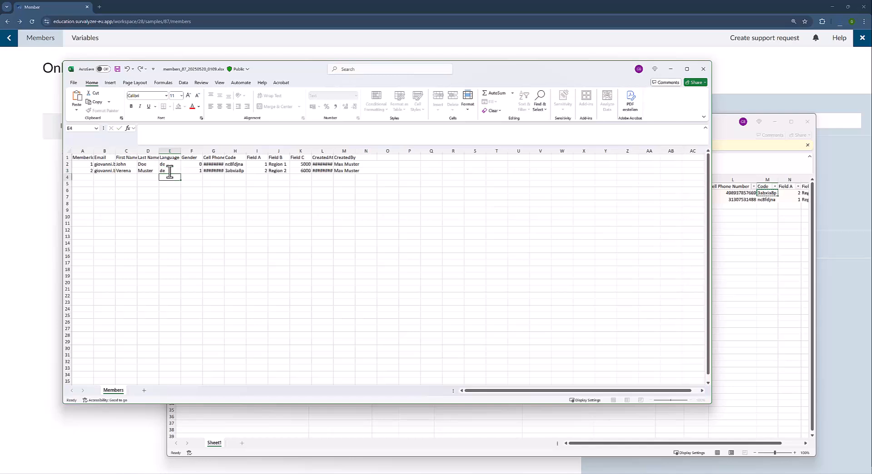
left_click(117, 69)
Import members_87_20250520_0109.xlsx into the sample with 'Import all records', allowing duplicate e-mails and phones.
left_click(37, 161)
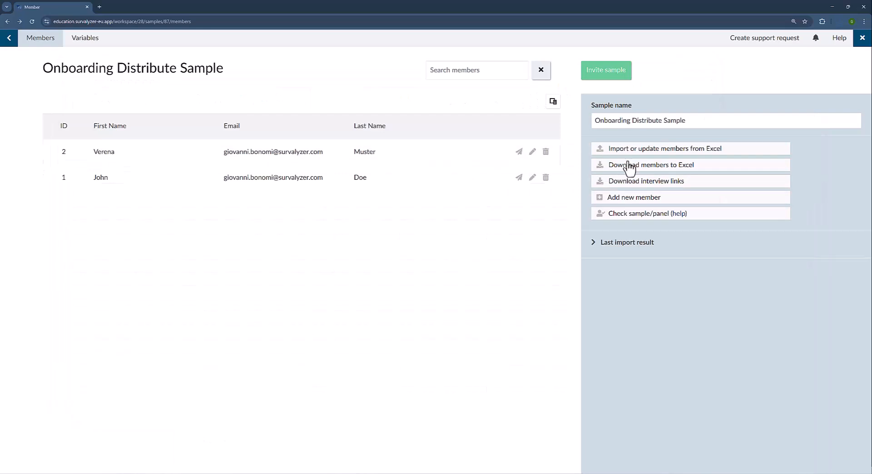
left_click(635, 153)
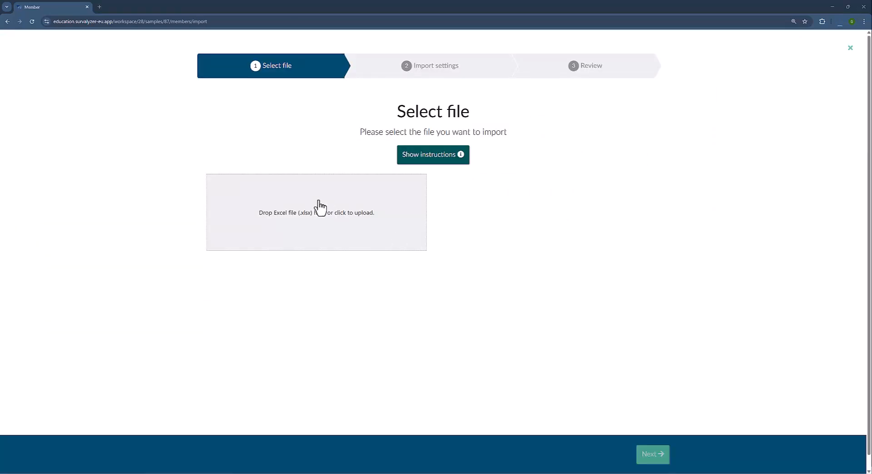
left_click(321, 219)
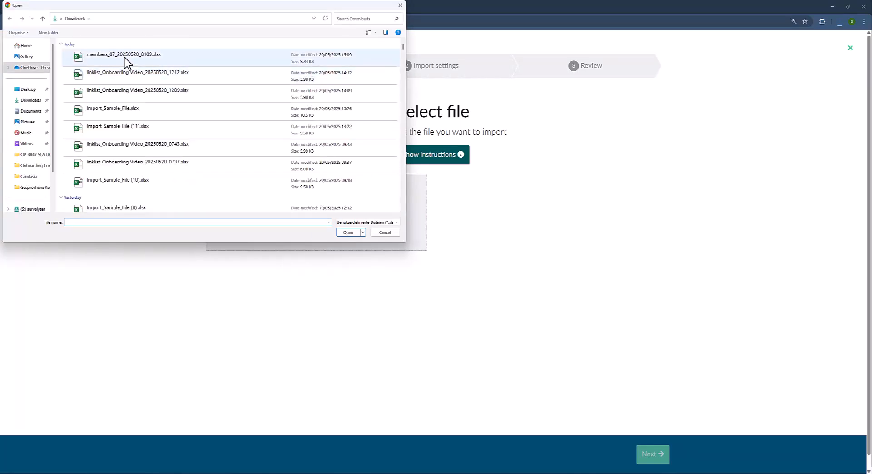
double_click(125, 61)
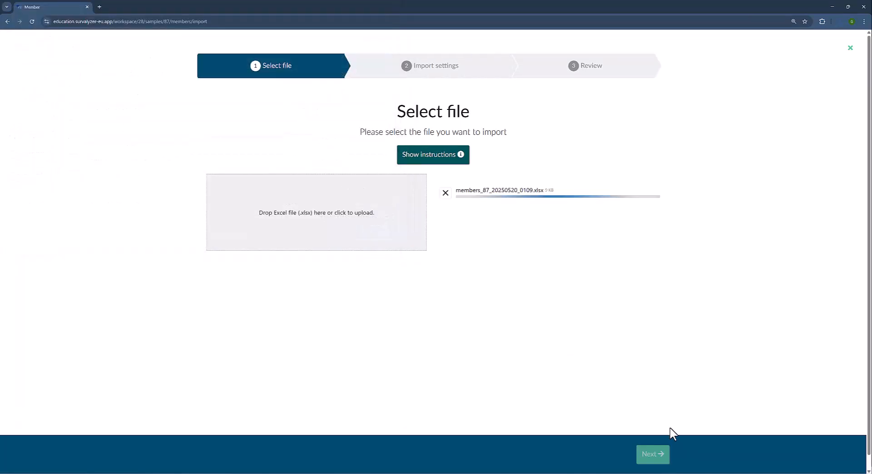
left_click(660, 460)
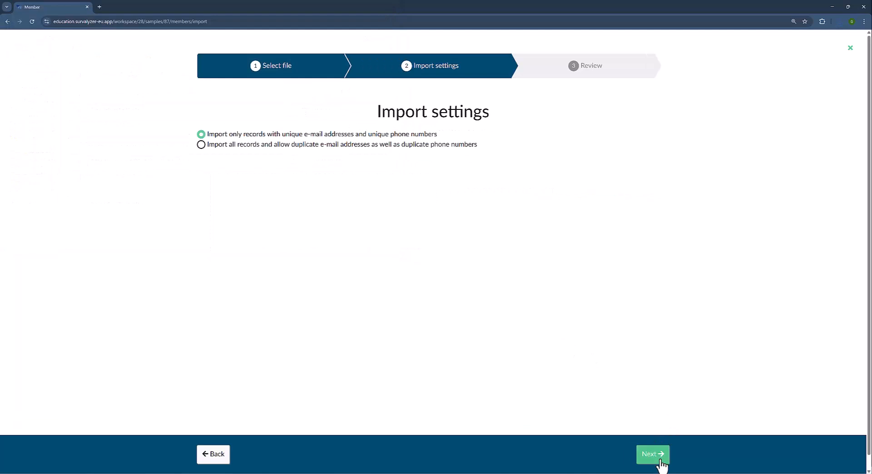
left_click(405, 145)
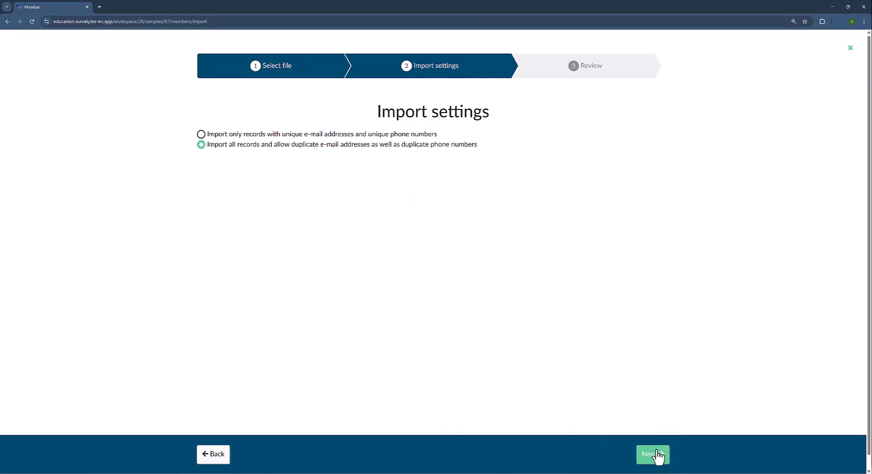
left_click(656, 456)
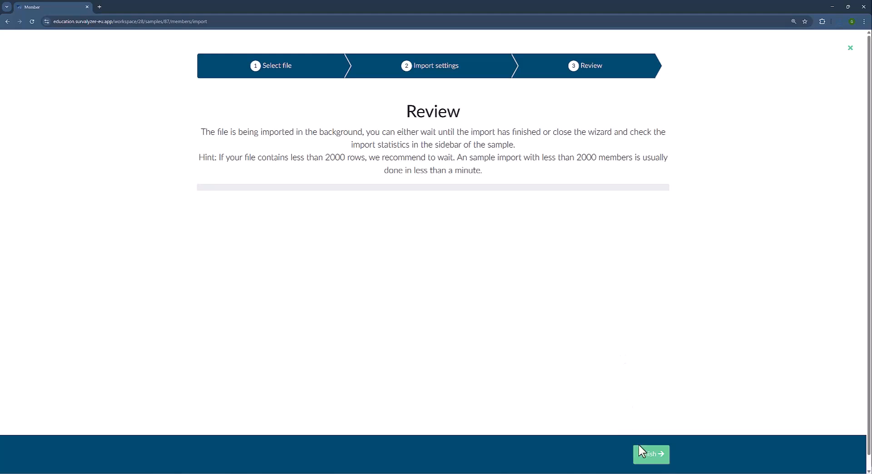
left_click(645, 459)
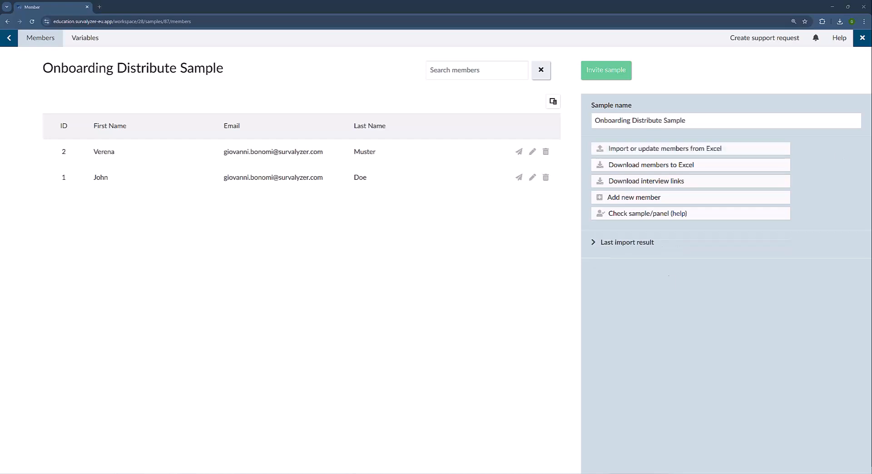
Check the last import result shows 2 updated, then open member 2's record showing DE - German.
left_click(591, 245)
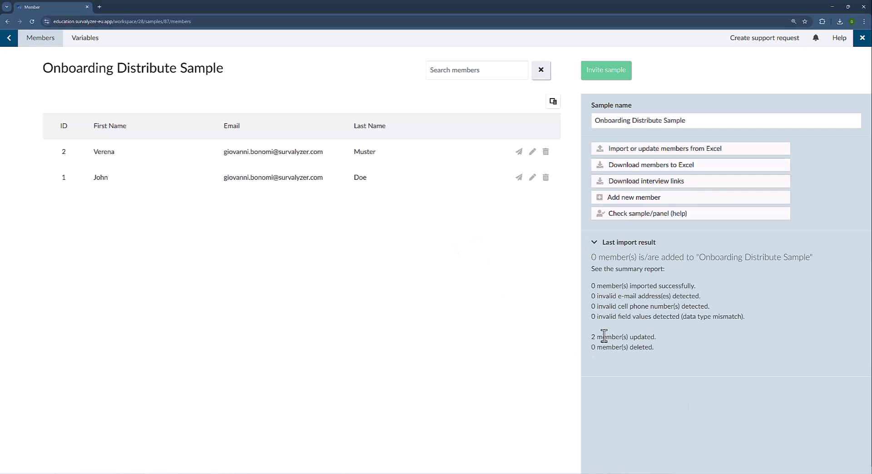
left_click(167, 159)
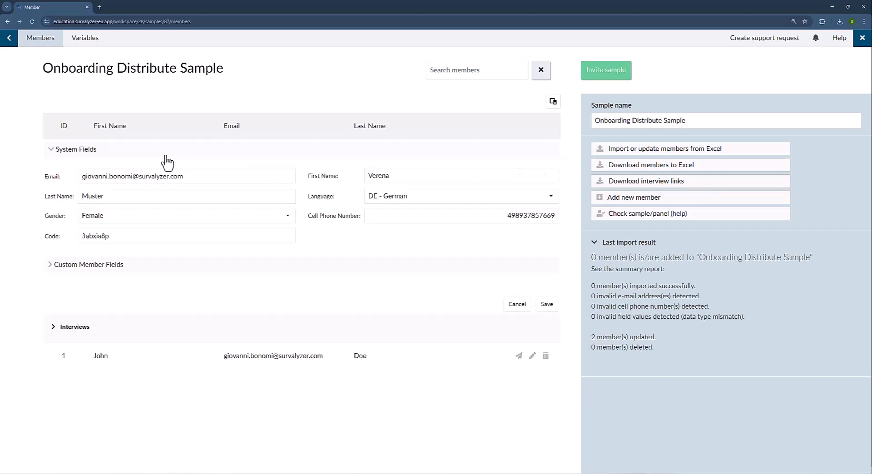